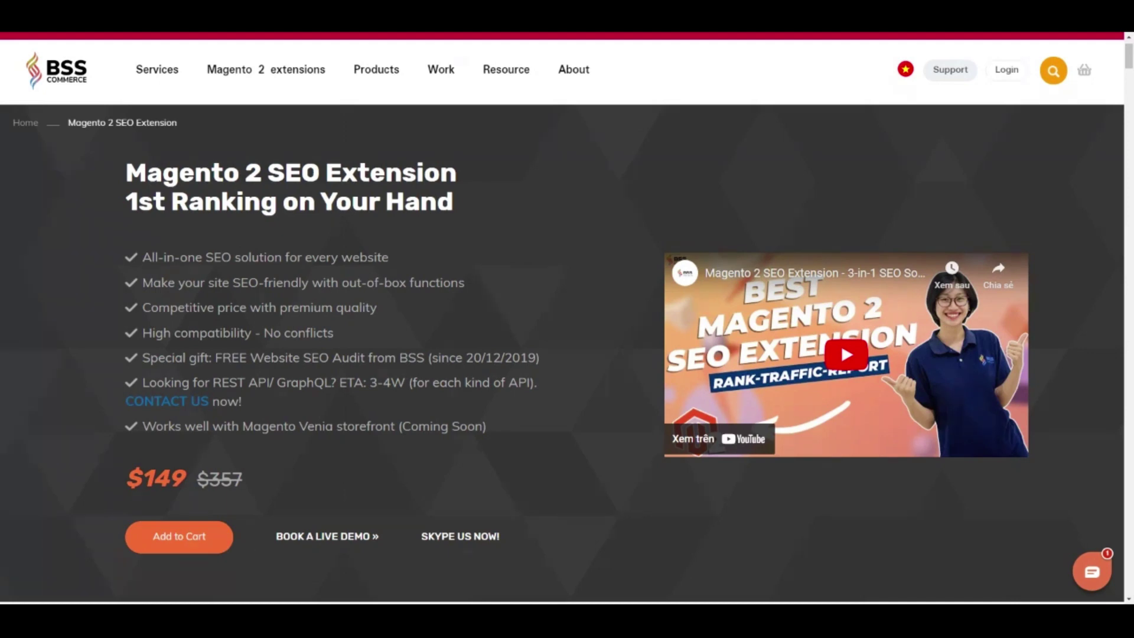
Scroll the SEO Extension page past the snapshot slider to the Rich Snippets feature description.
scroll(1057, 249, down, 7)
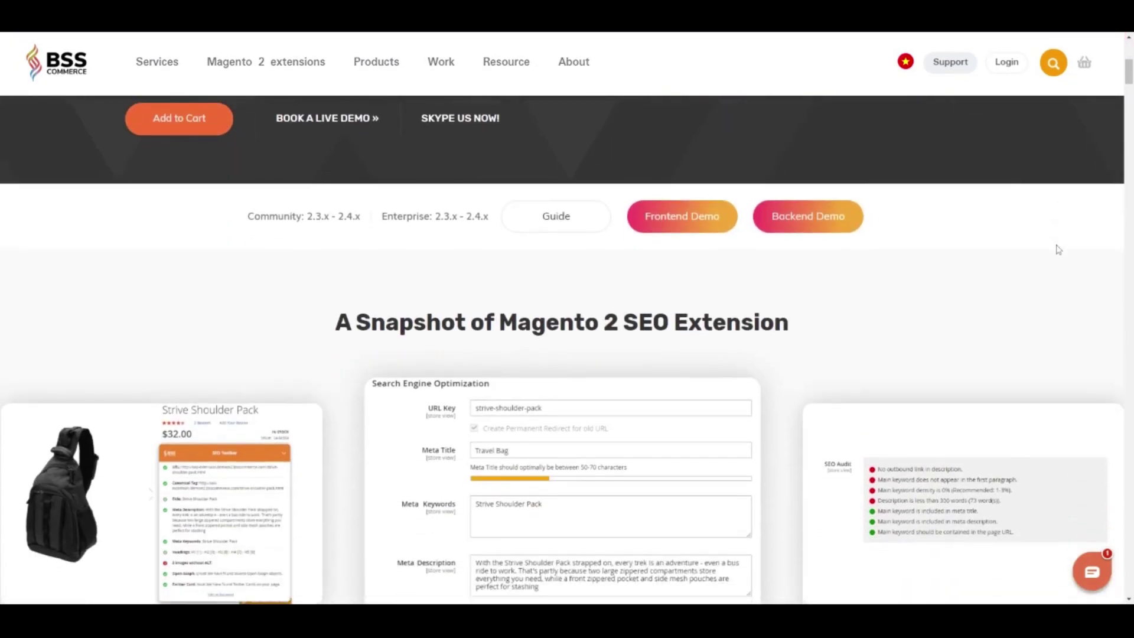
scroll(1057, 249, down, 2)
scroll(1057, 249, down, 1)
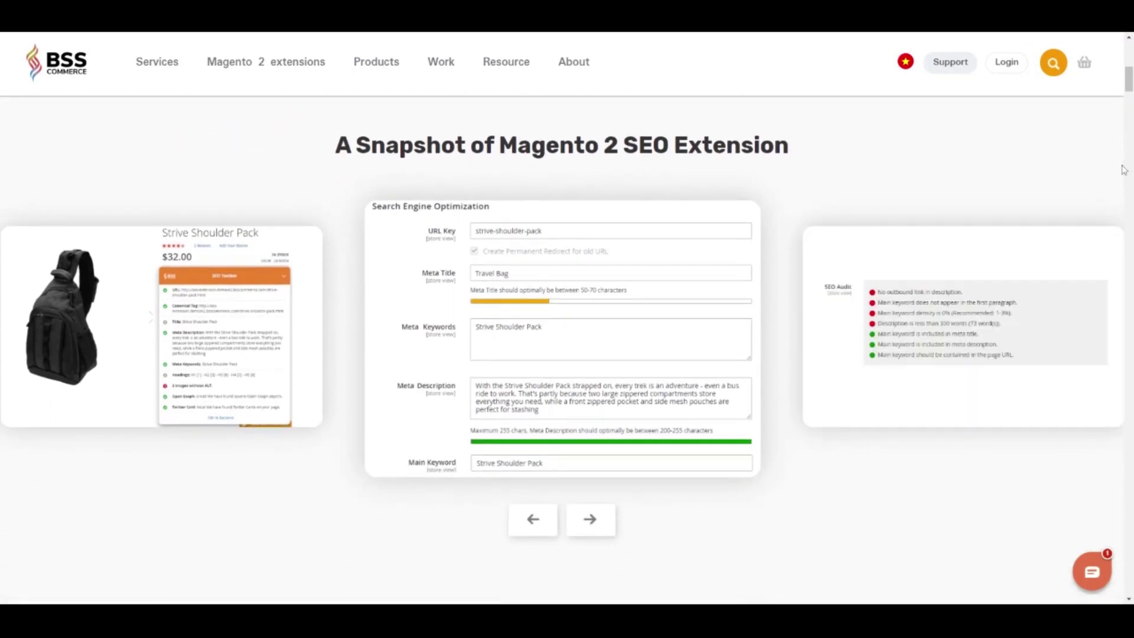
scroll(1021, 502, down, 5)
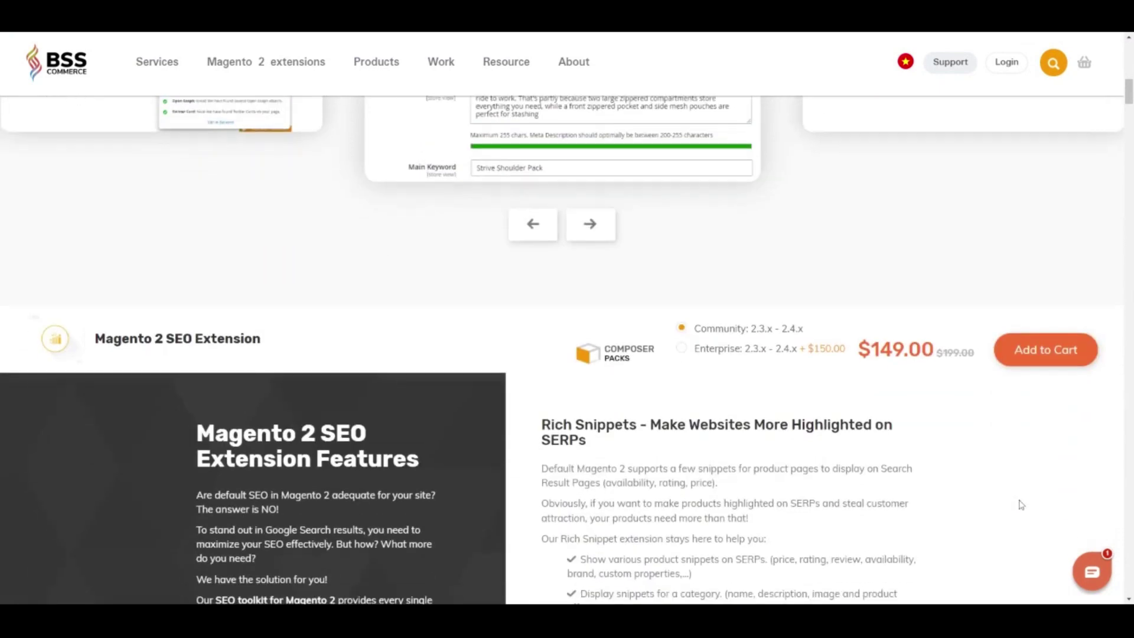
scroll(1021, 504, down, 7)
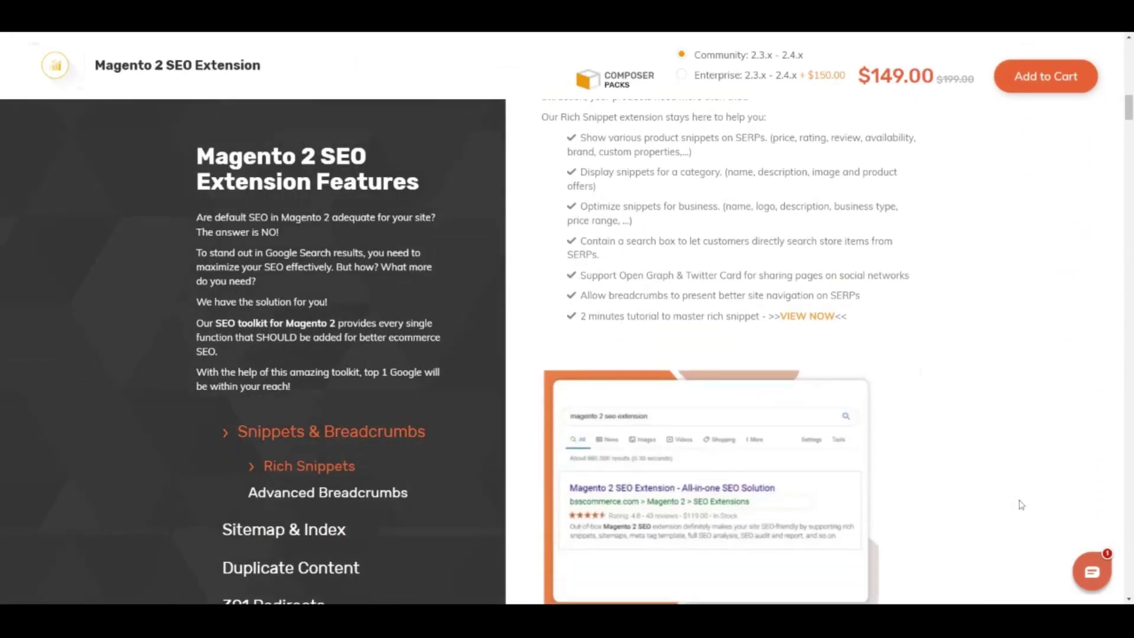
scroll(1021, 505, up, 3)
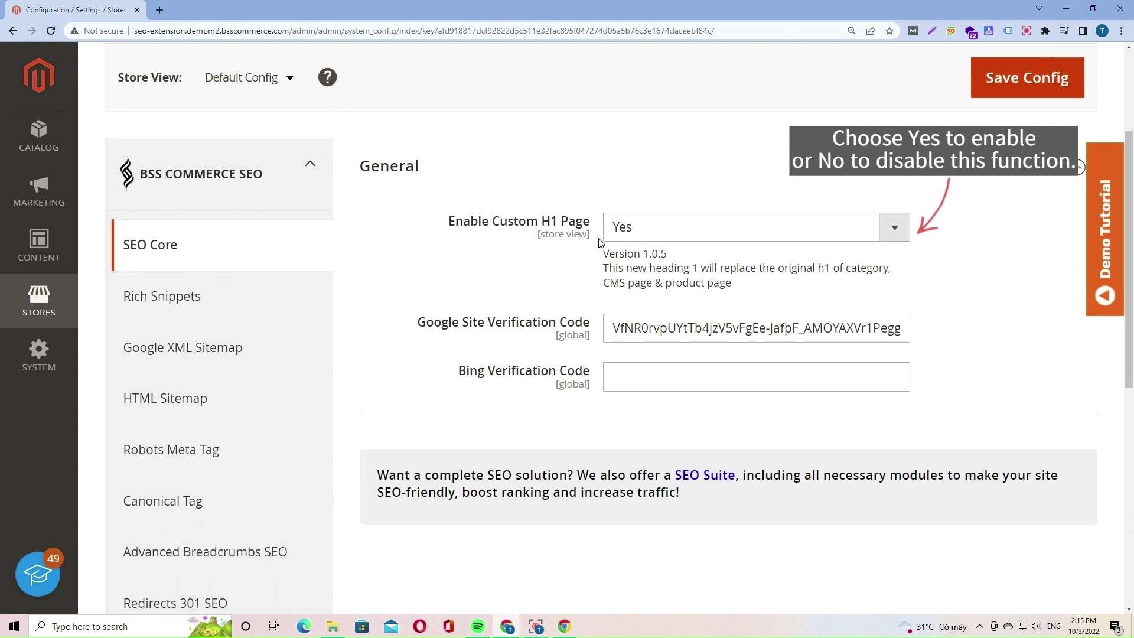
click(905, 234)
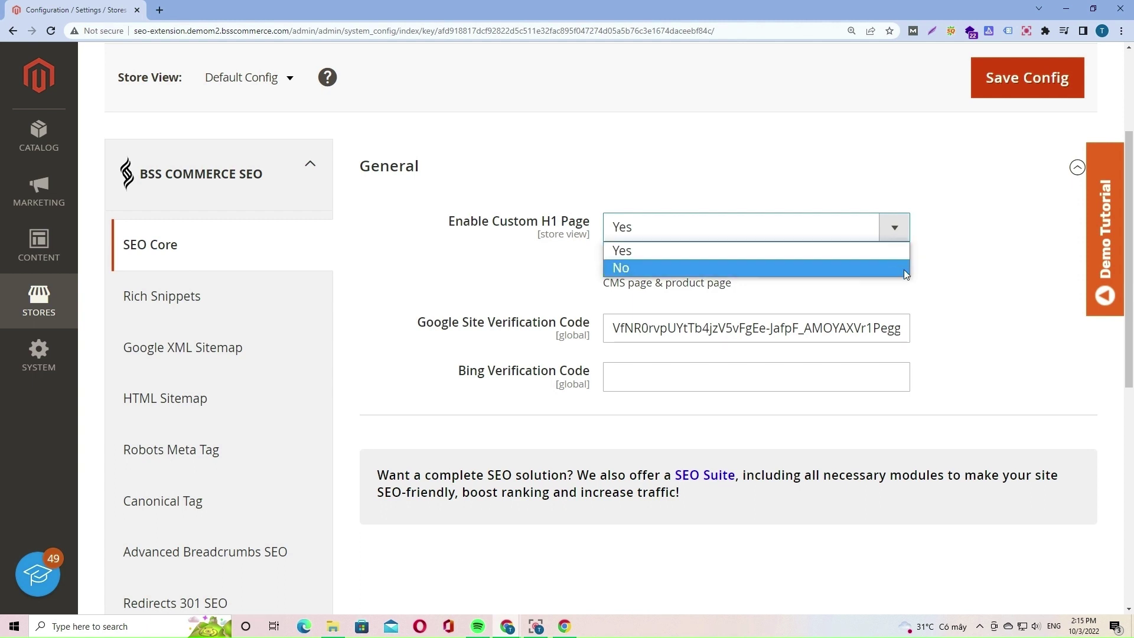
click(898, 254)
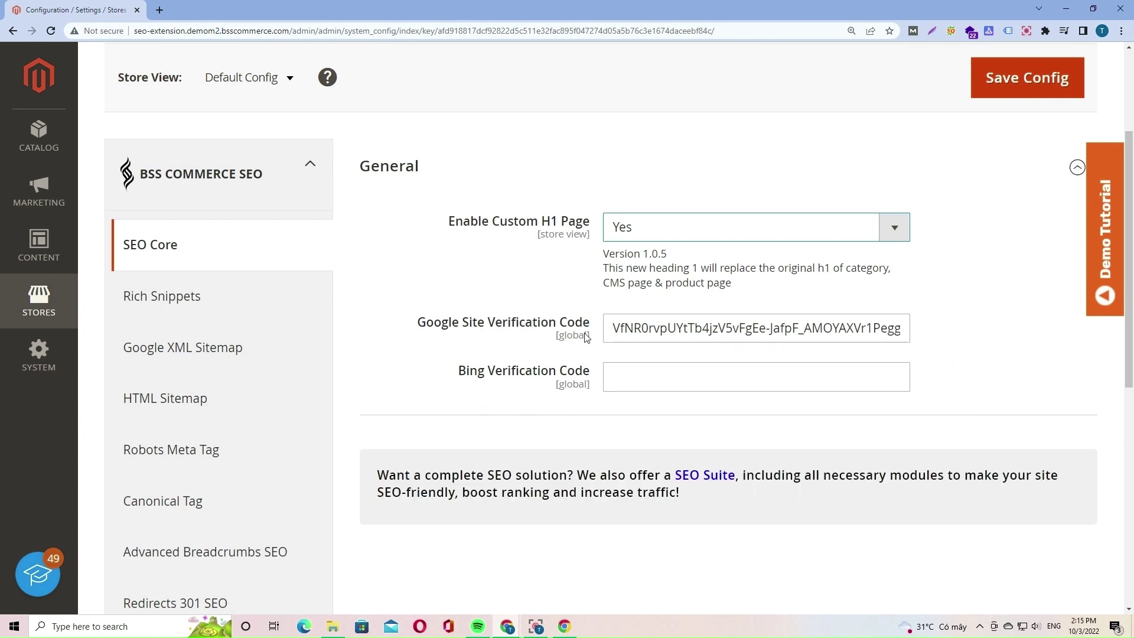
drag(621, 328, 927, 327)
click(987, 327)
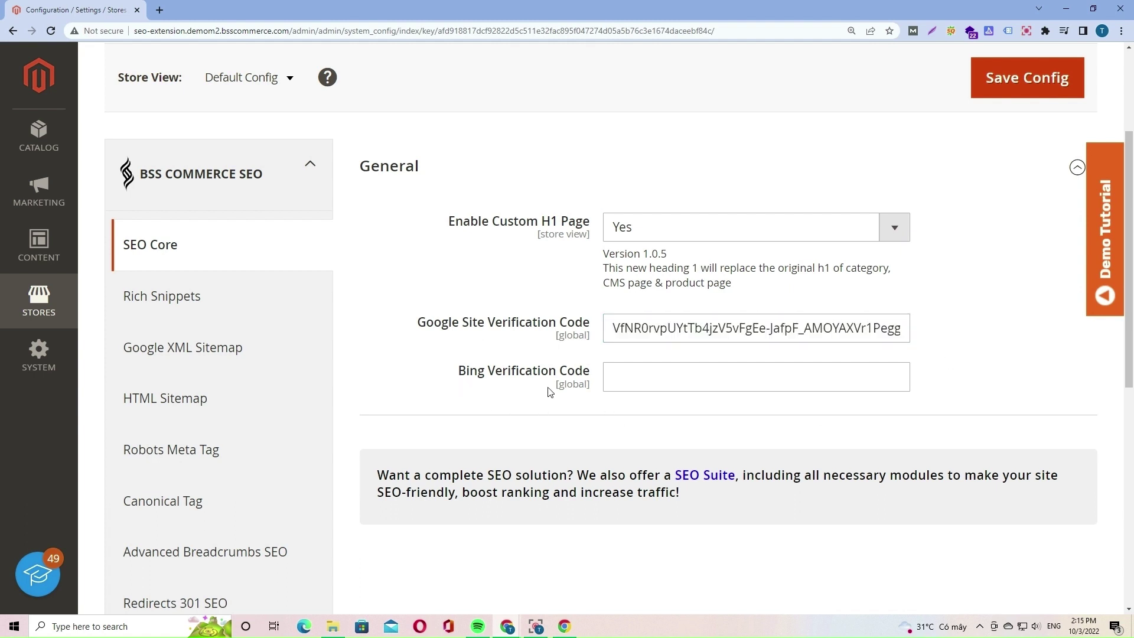
click(607, 379)
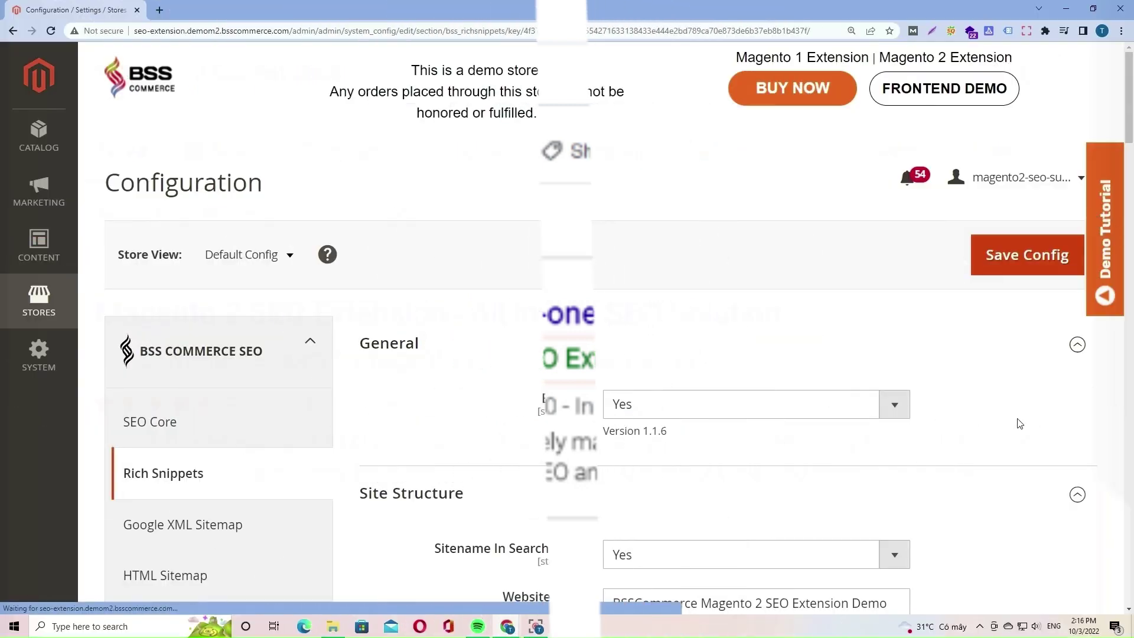
Review the Rich Snippets Enabled choice and keep Sitename in search results set to Yes.
scroll(1019, 422, down, 4)
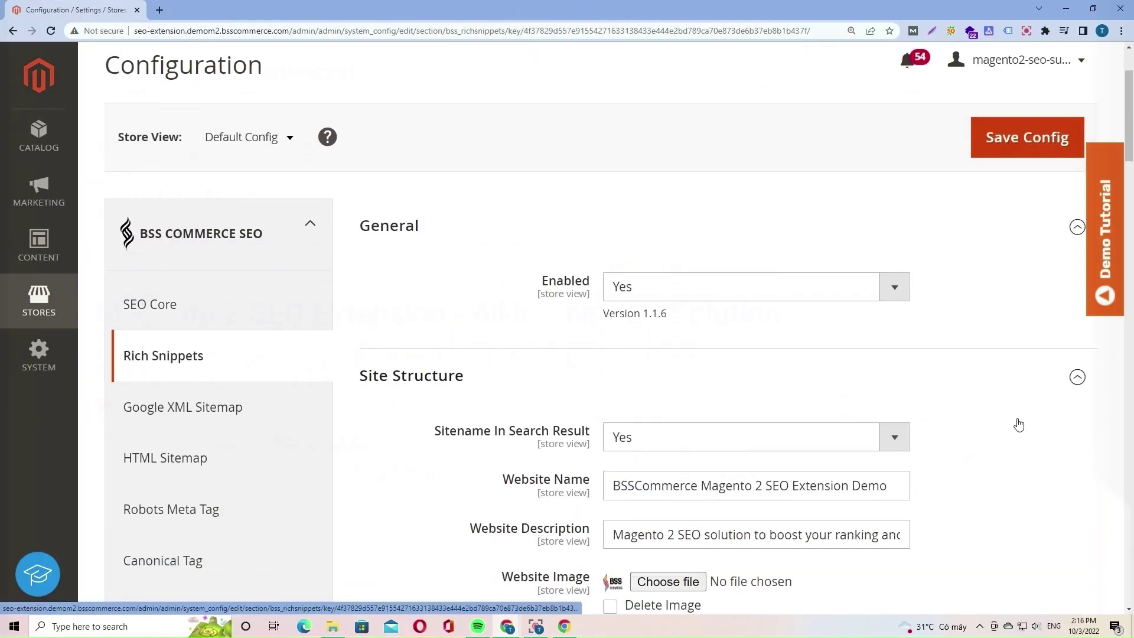
scroll(1019, 423, up, 1)
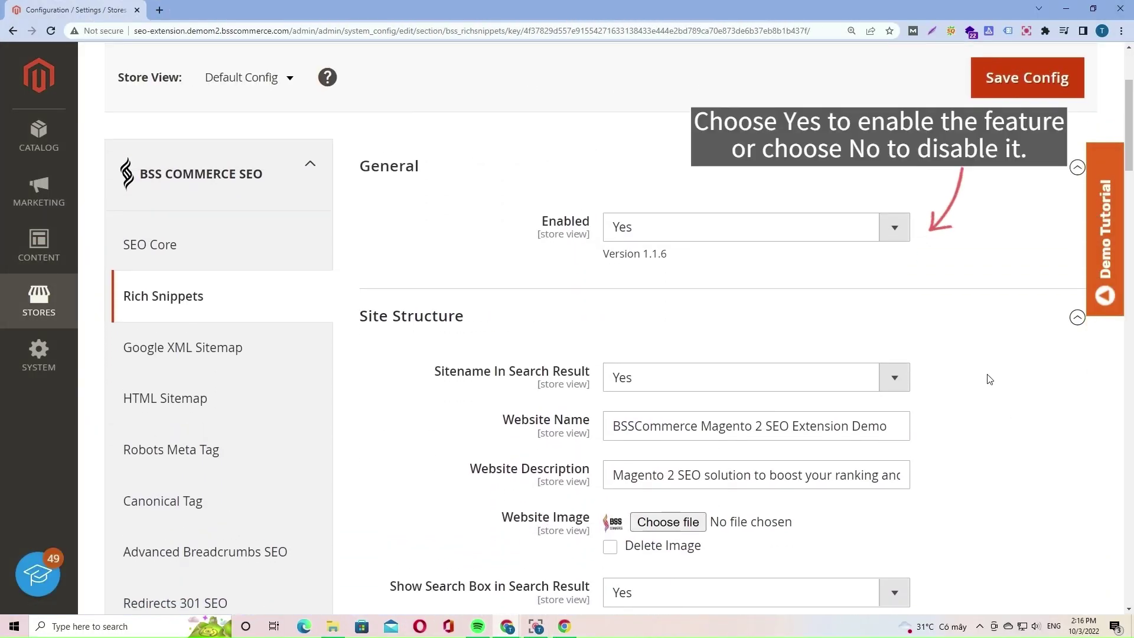
click(904, 236)
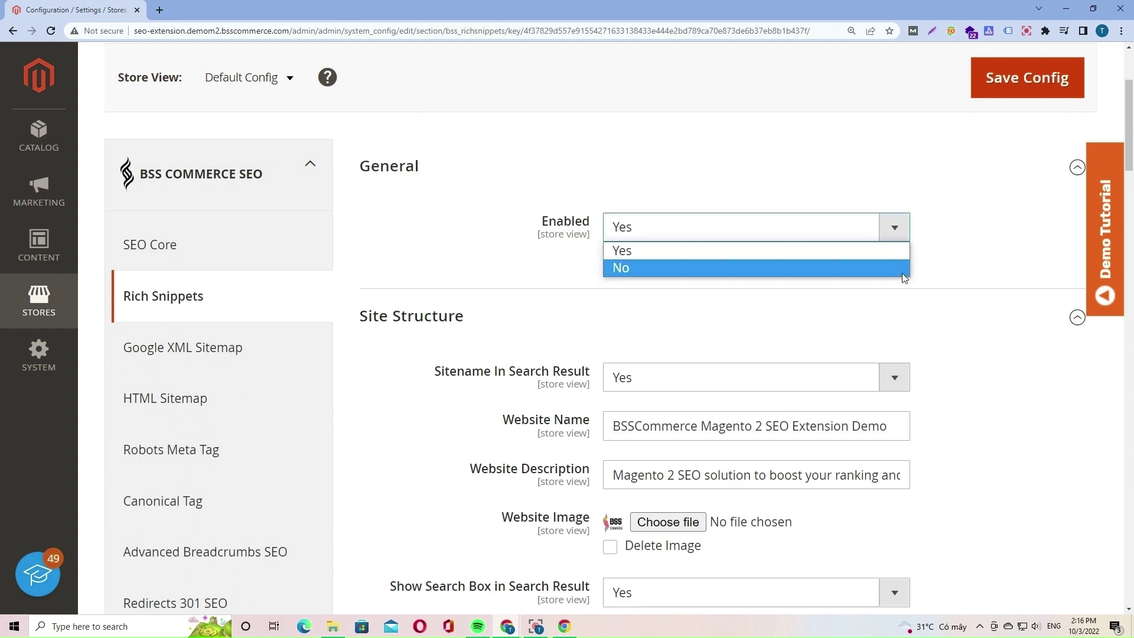
click(903, 268)
scroll(903, 277, down, 2)
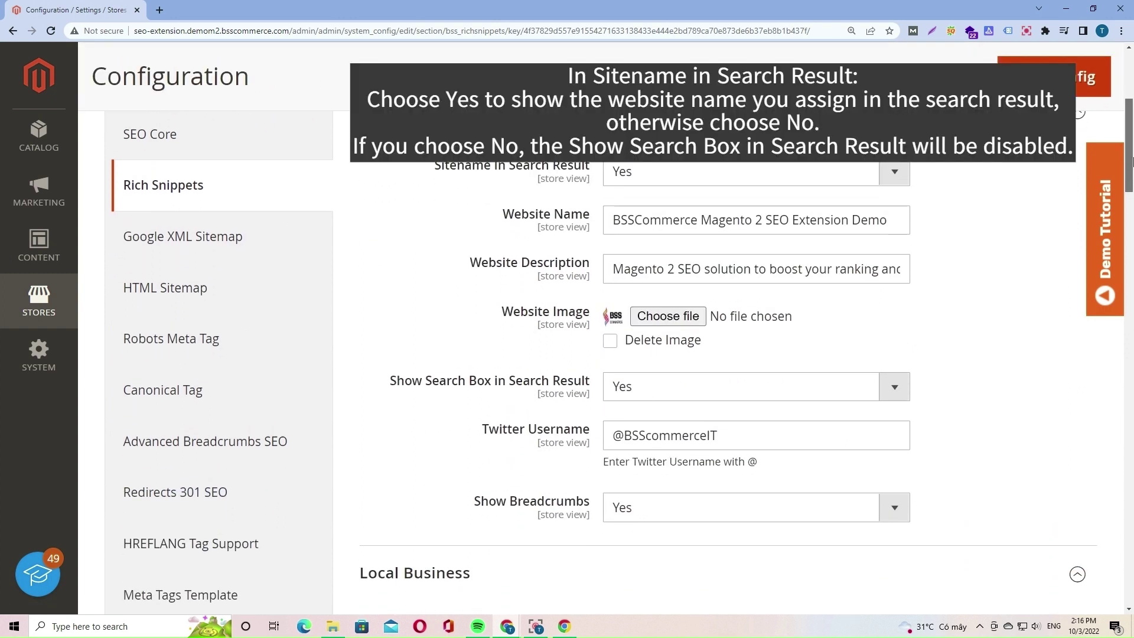
drag(1131, 159, 1131, 152)
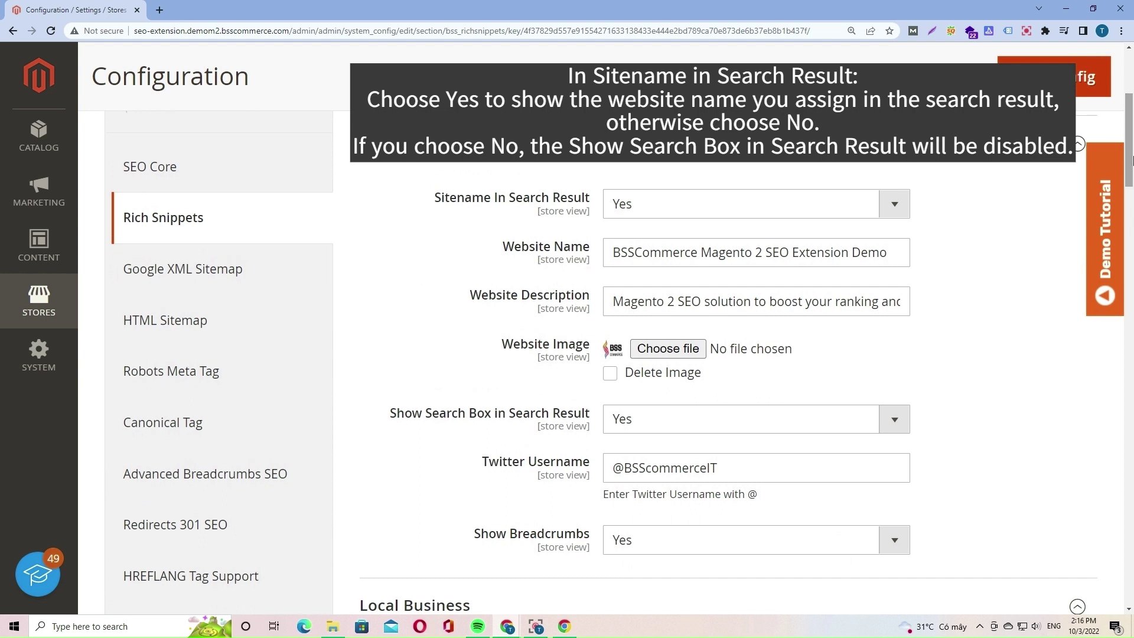
click(895, 203)
click(958, 247)
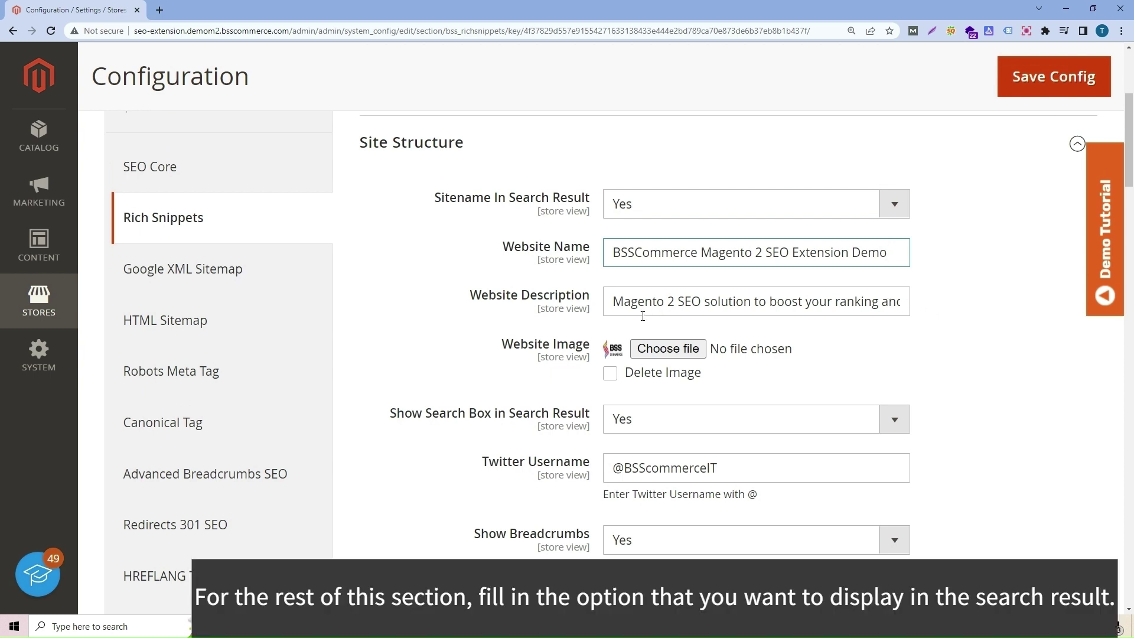
Check the full website description and leave Website Image without a chosen file.
drag(611, 304, 868, 307)
click(945, 311)
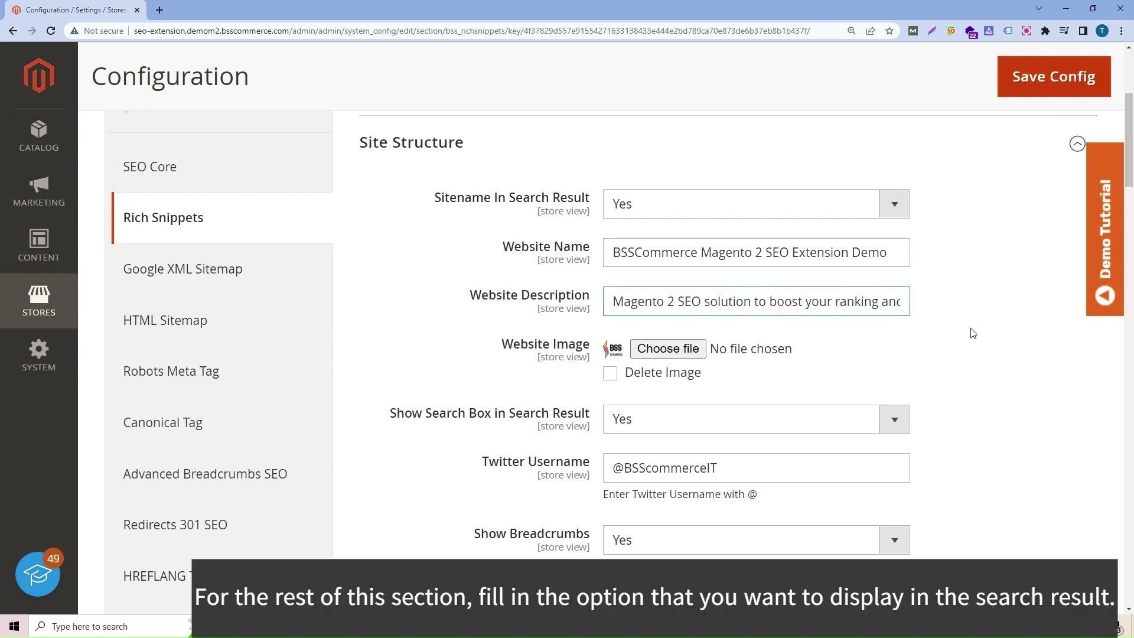
scroll(1031, 431, down, 1)
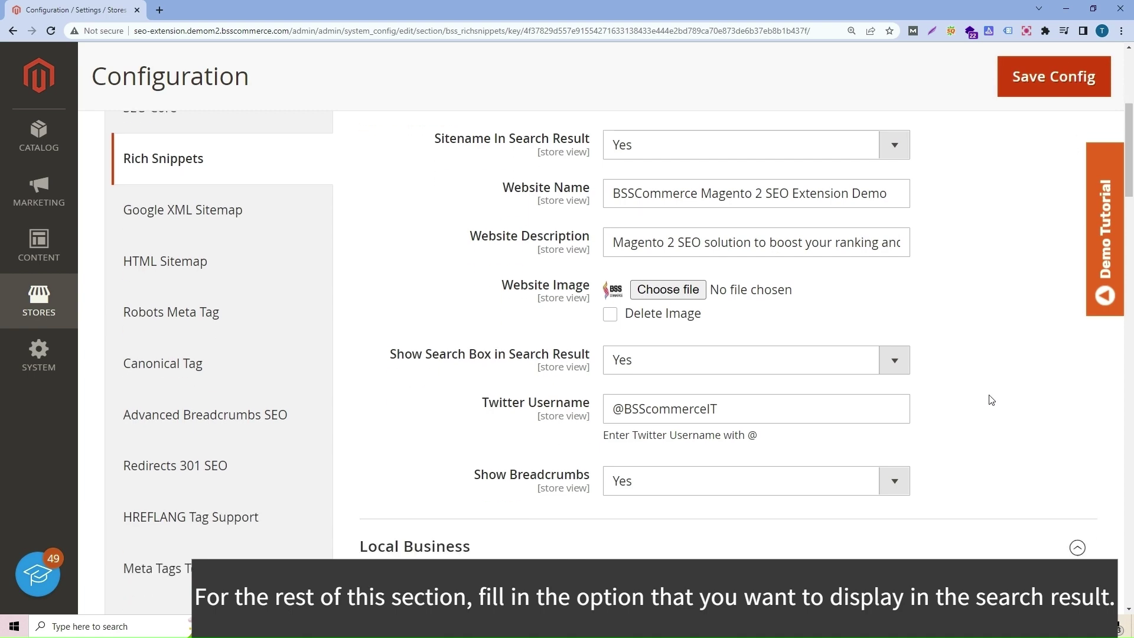
click(654, 290)
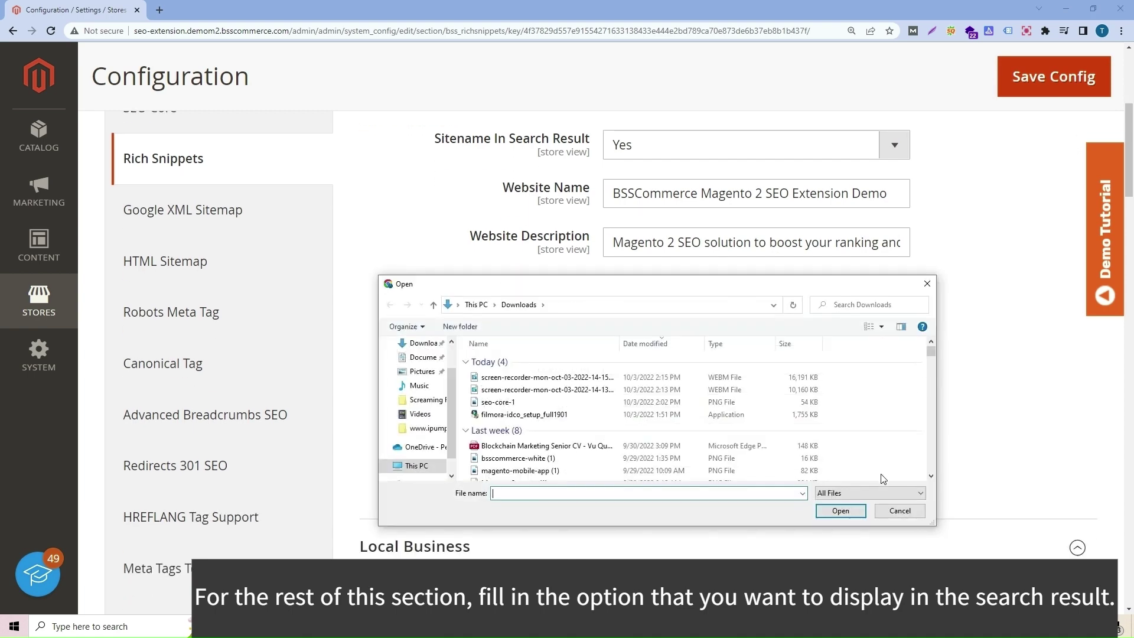
click(900, 509)
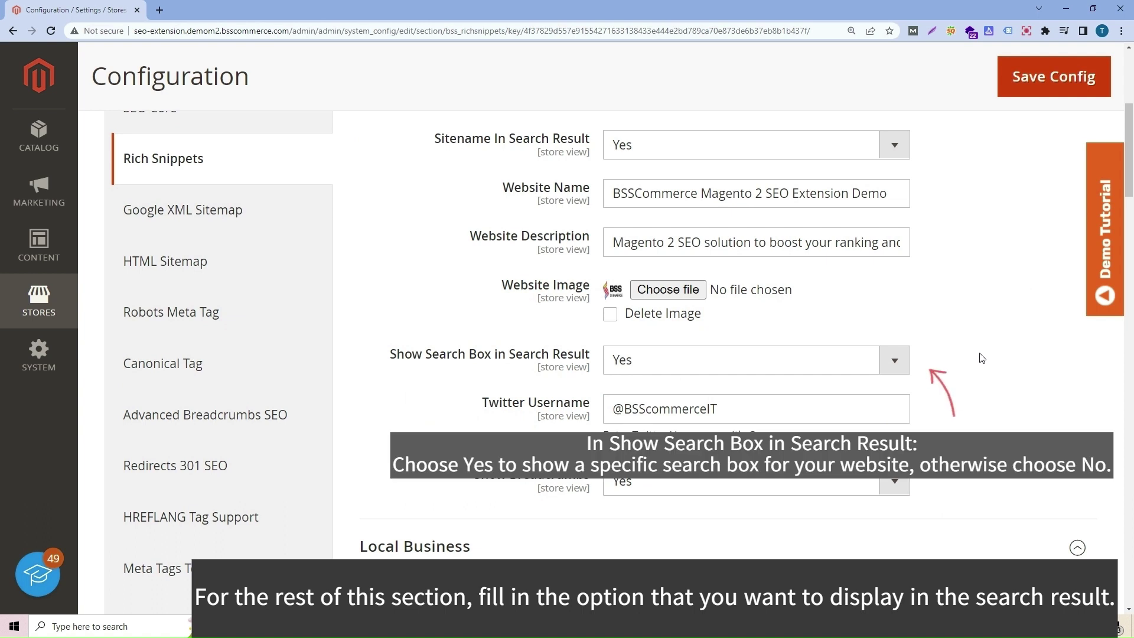
Keep Search Box and Breadcrumbs in search results set to Yes.
click(894, 361)
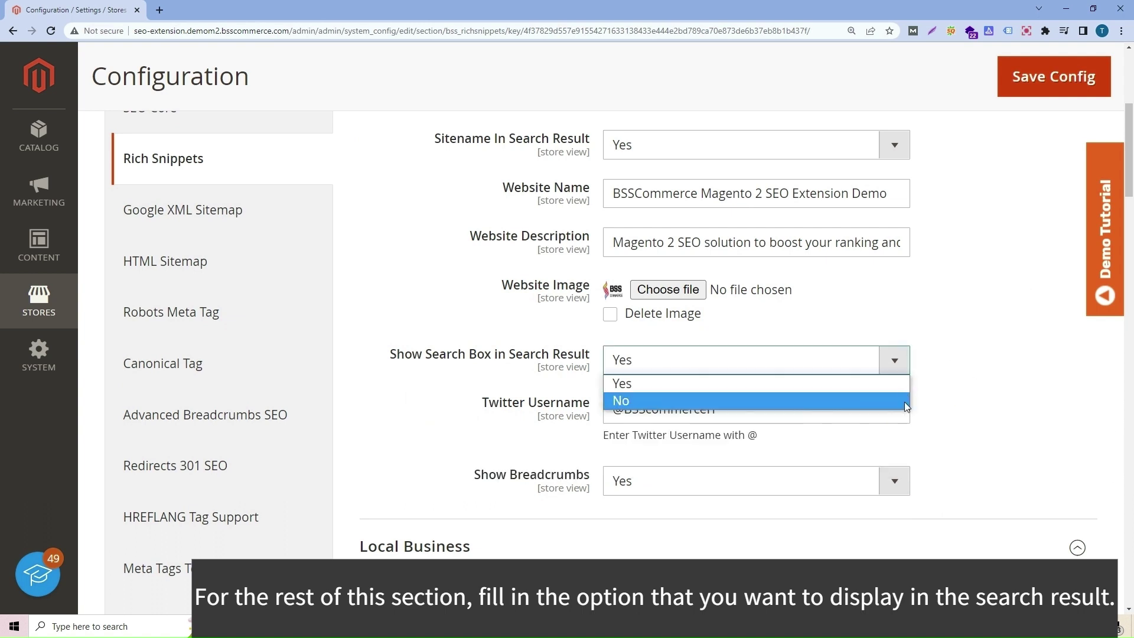
click(959, 376)
scroll(984, 384, down, 1)
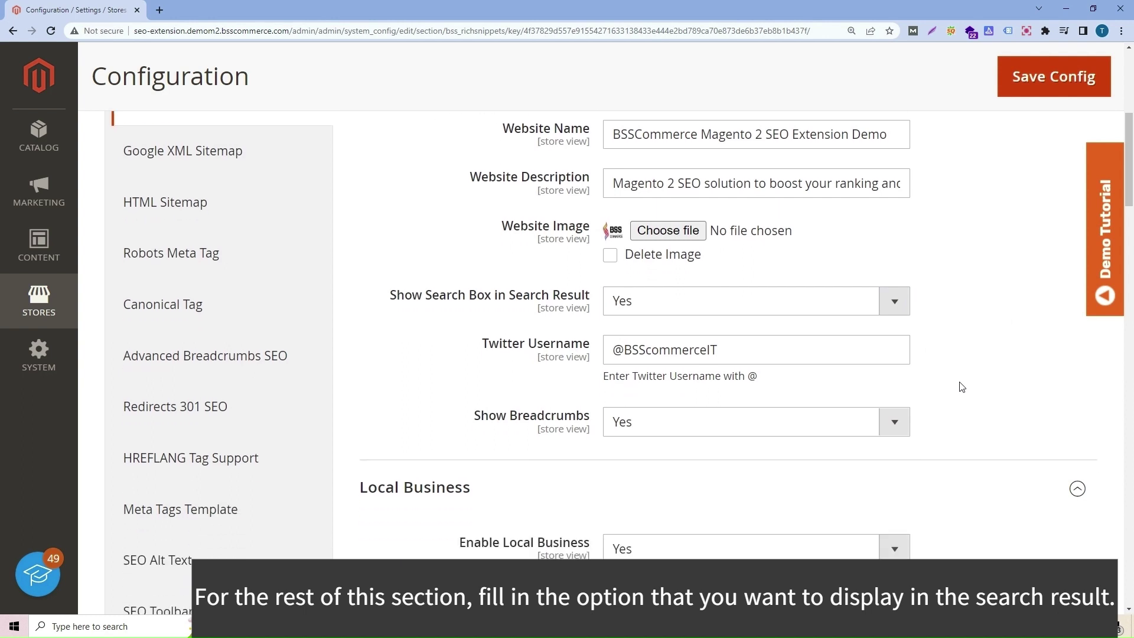
click(871, 350)
scroll(1017, 402, down, 1)
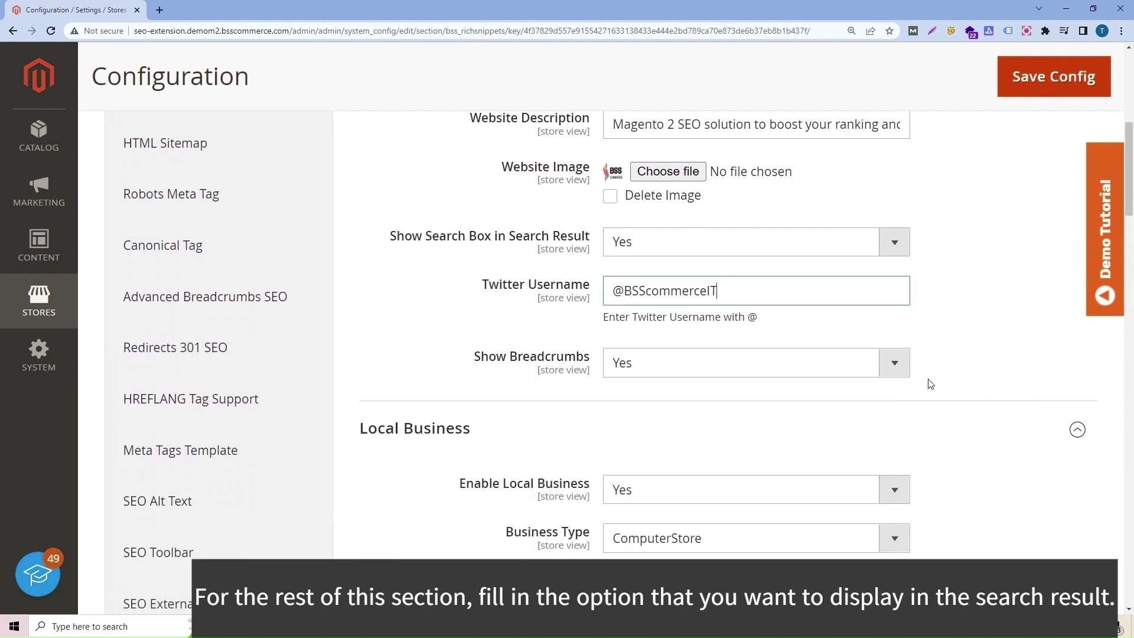
click(897, 365)
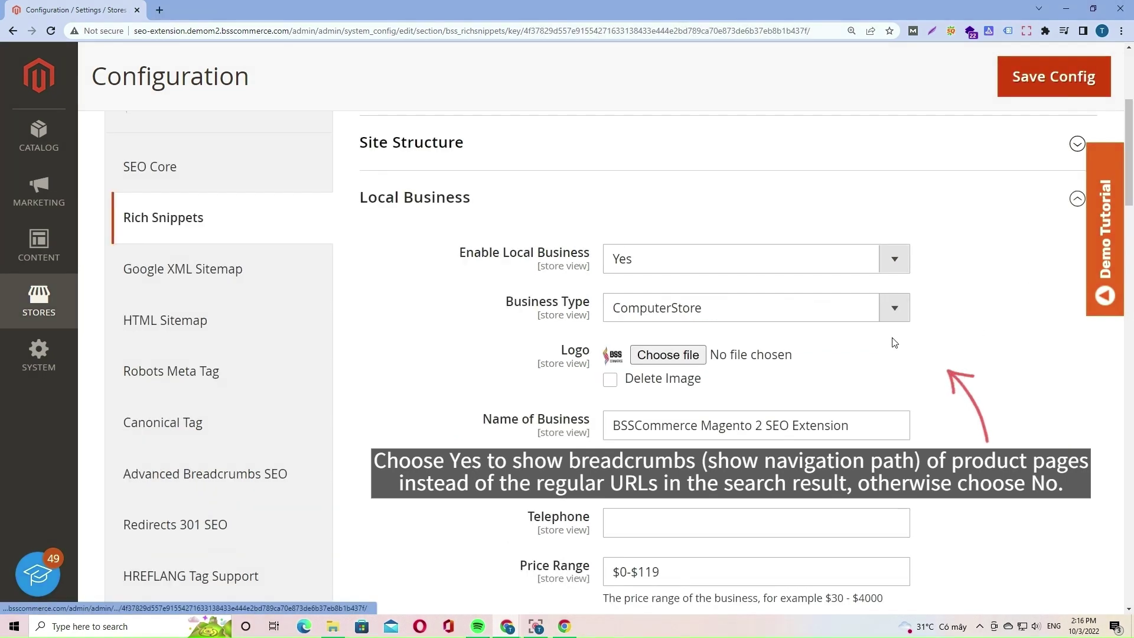
scroll(895, 342, down, 1)
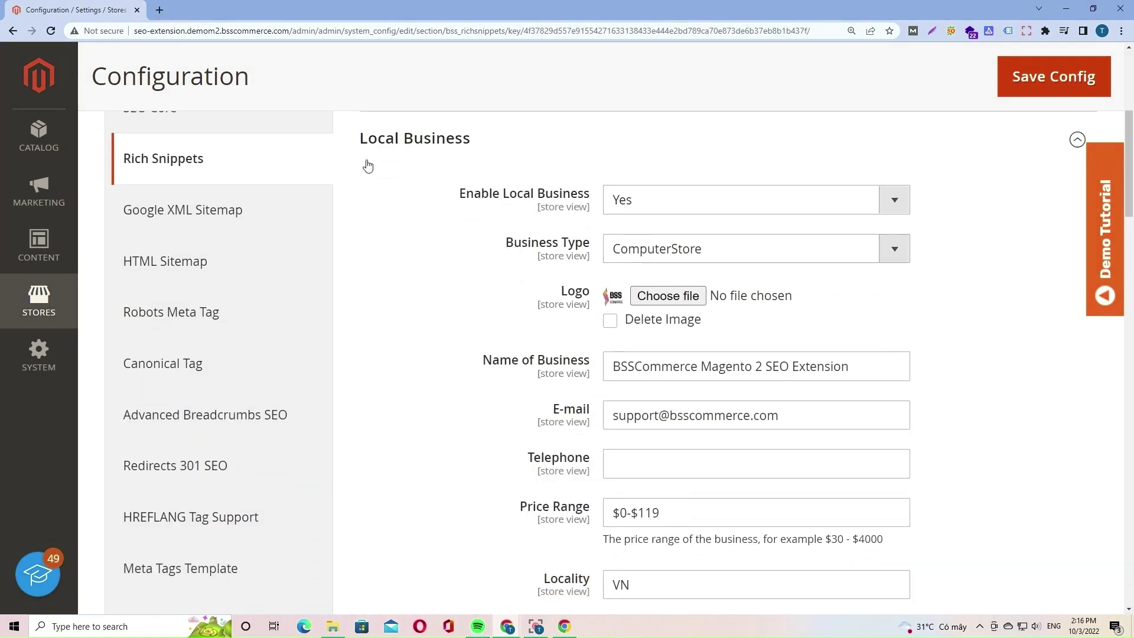
Keep Local Business enabled with business type ComputerStore.
click(895, 201)
click(951, 221)
click(890, 252)
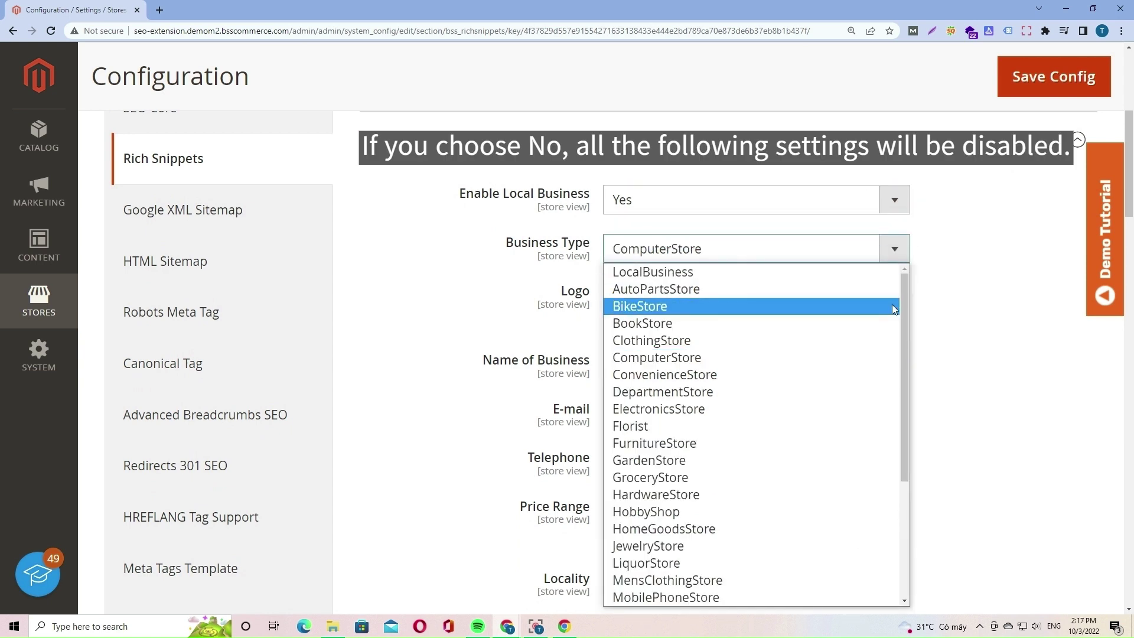
scroll(893, 307, down, 3)
scroll(894, 308, down, 1)
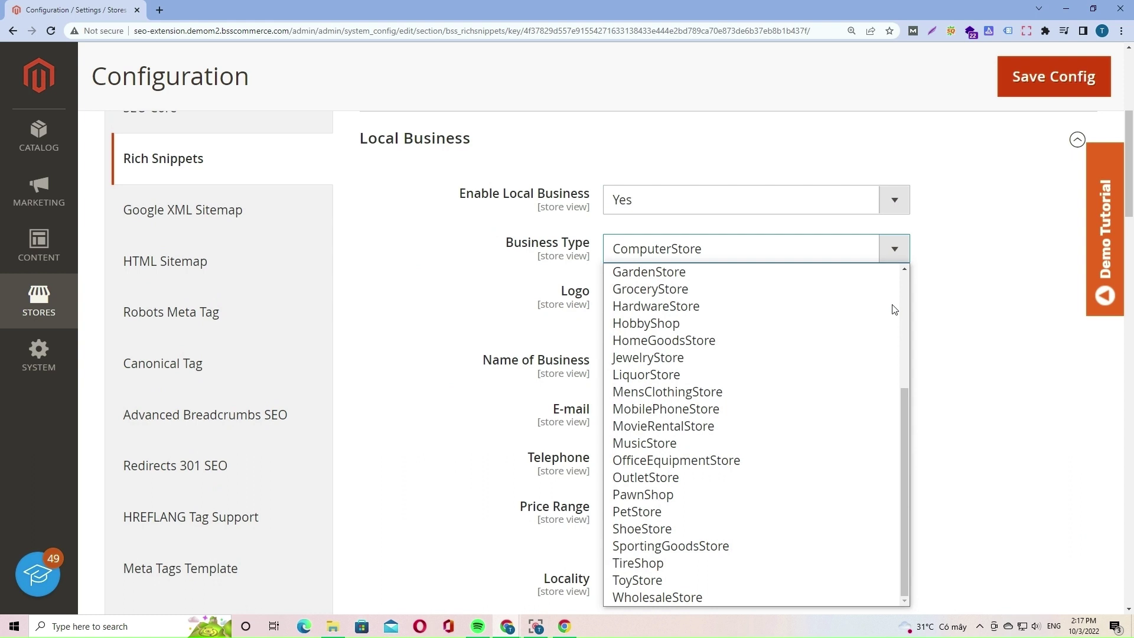
scroll(894, 309, up, 4)
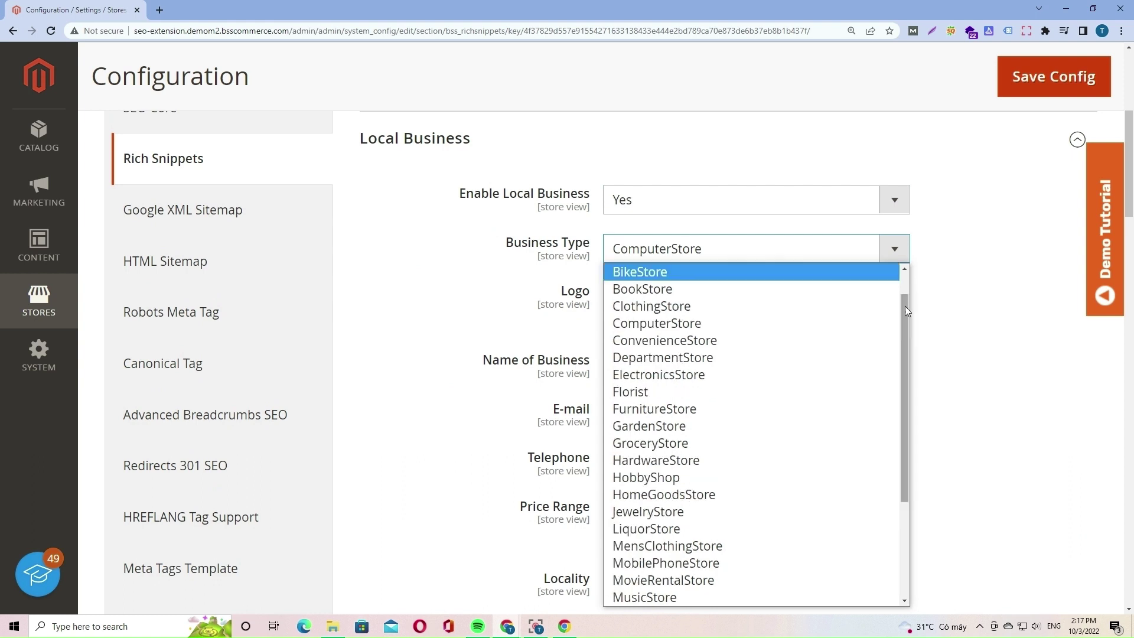
click(994, 278)
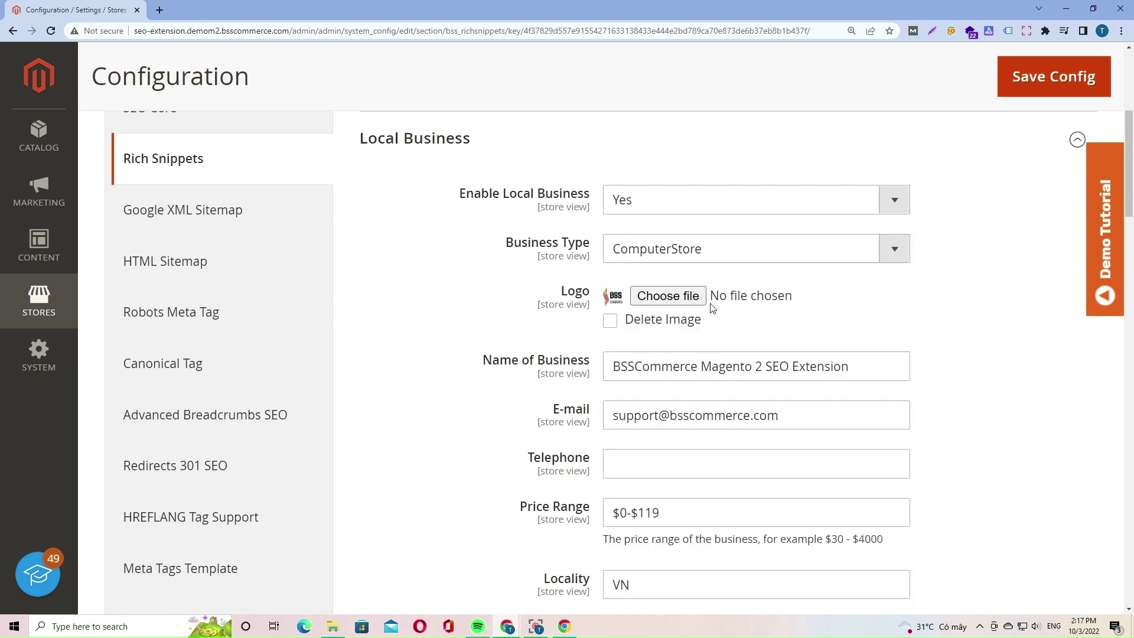
Review the $0-$119 price range, Vietnam address and three social profile links.
scroll(933, 382, down, 2)
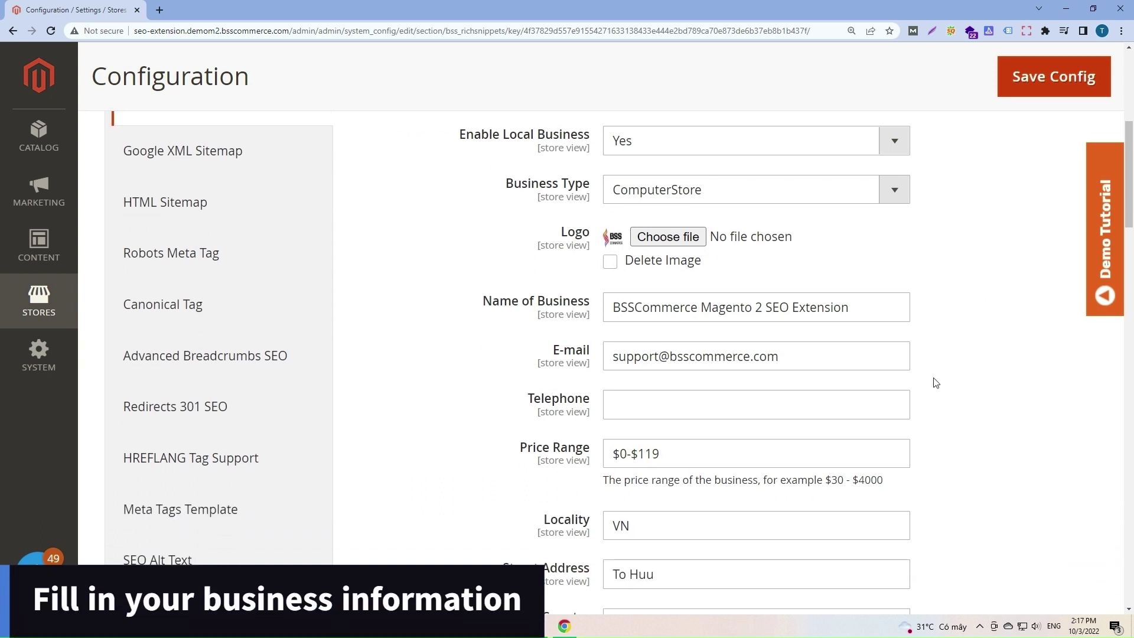
scroll(936, 383, down, 1)
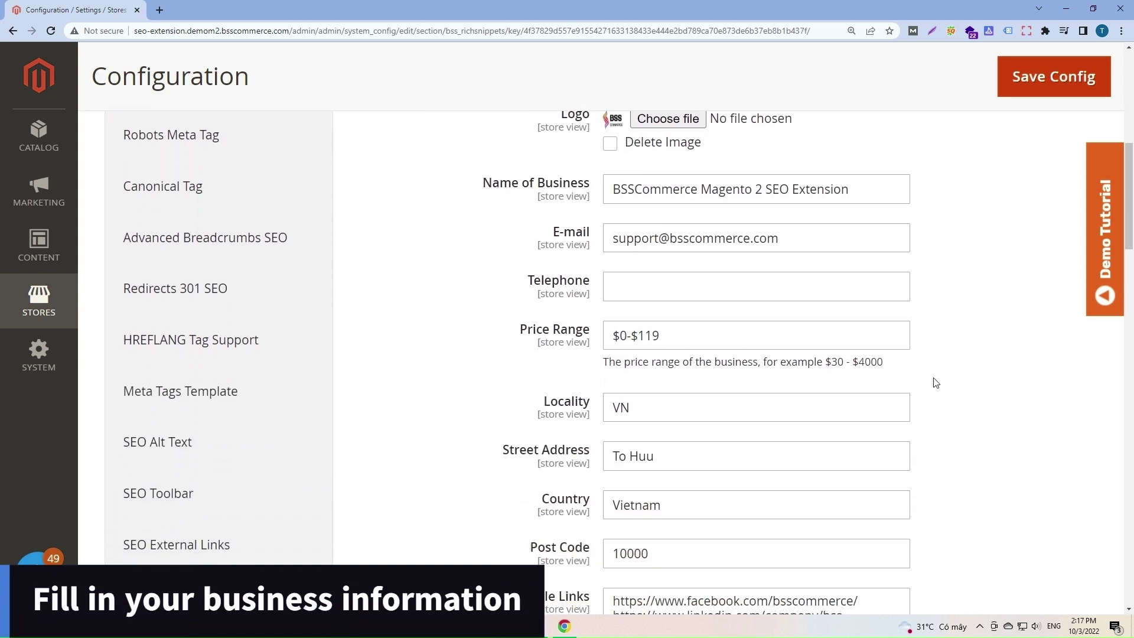
drag(1130, 234, 1131, 244)
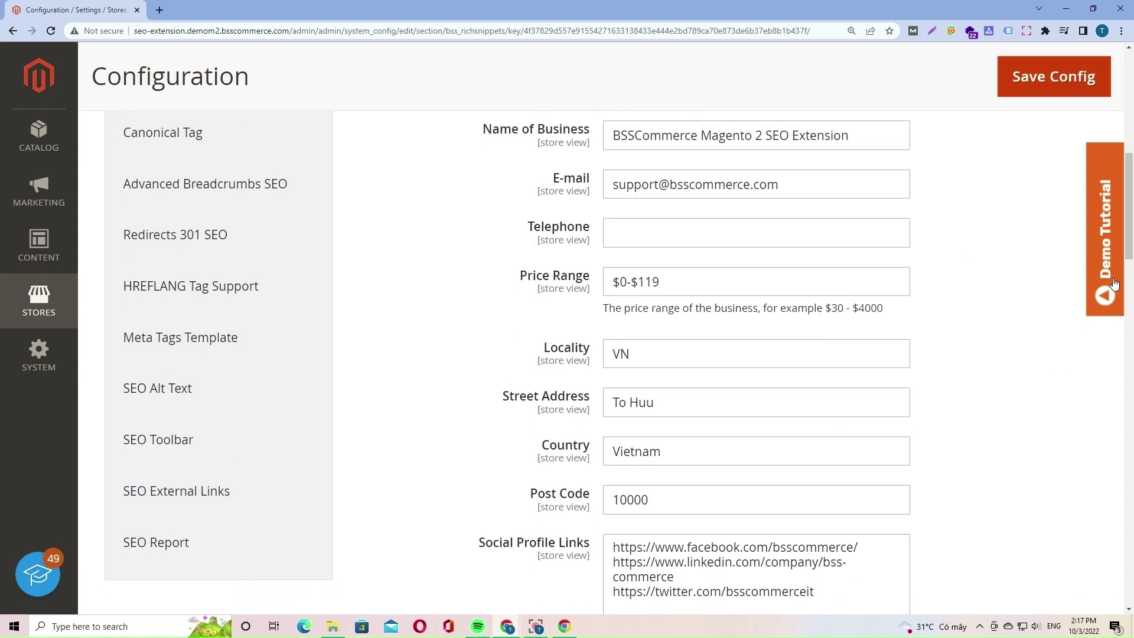
scroll(820, 477, down, 2)
click(820, 477)
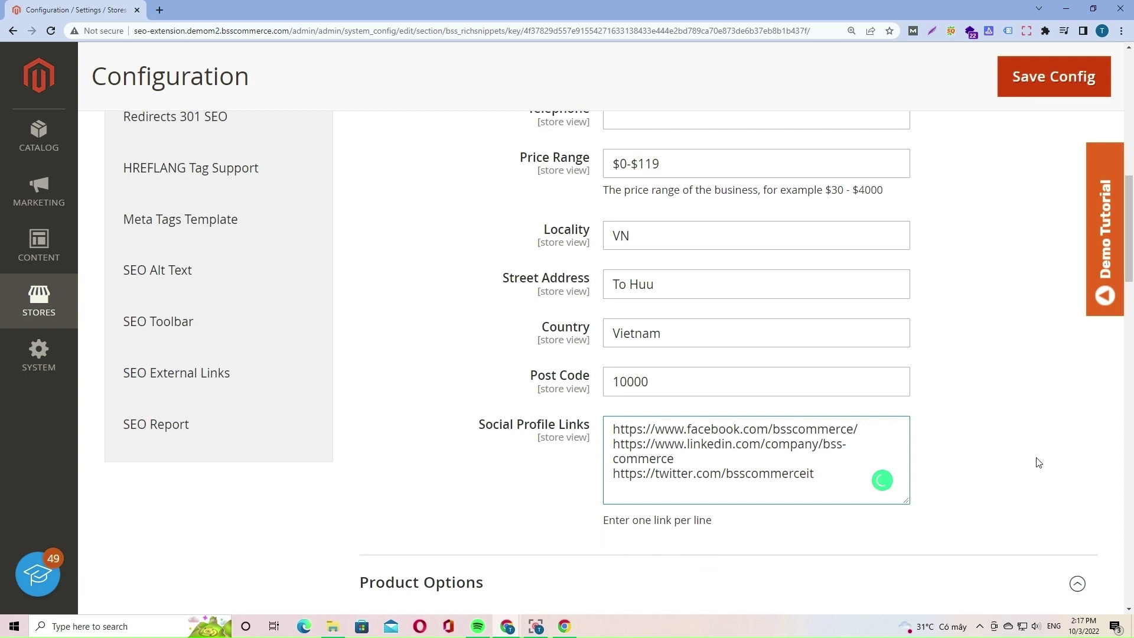
scroll(985, 296, down, 6)
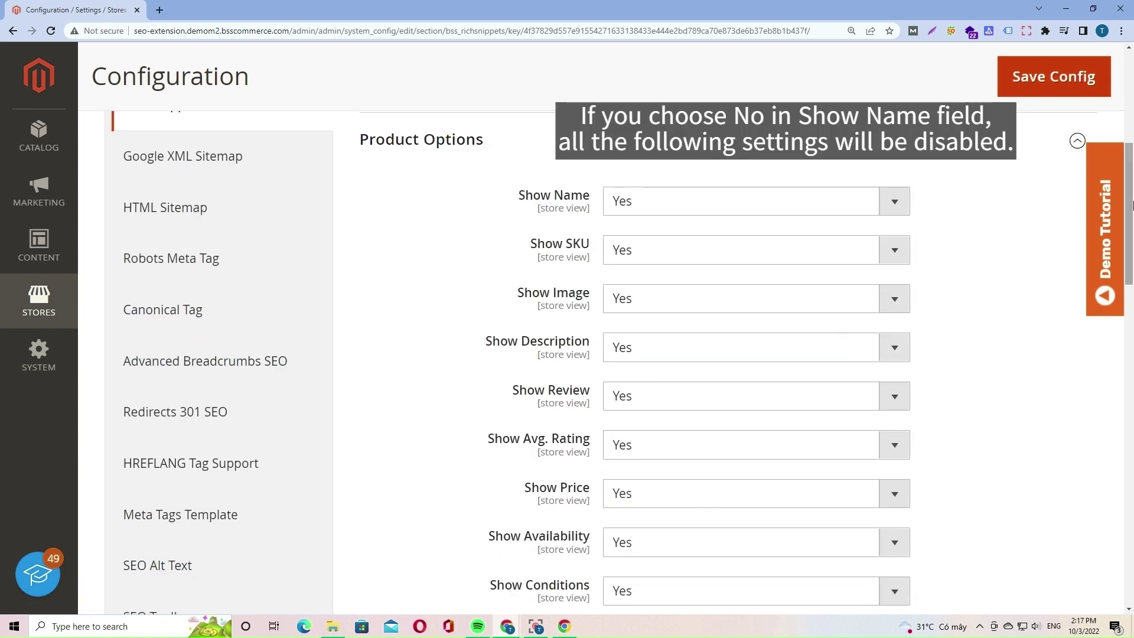
scroll(827, 219, down, 1)
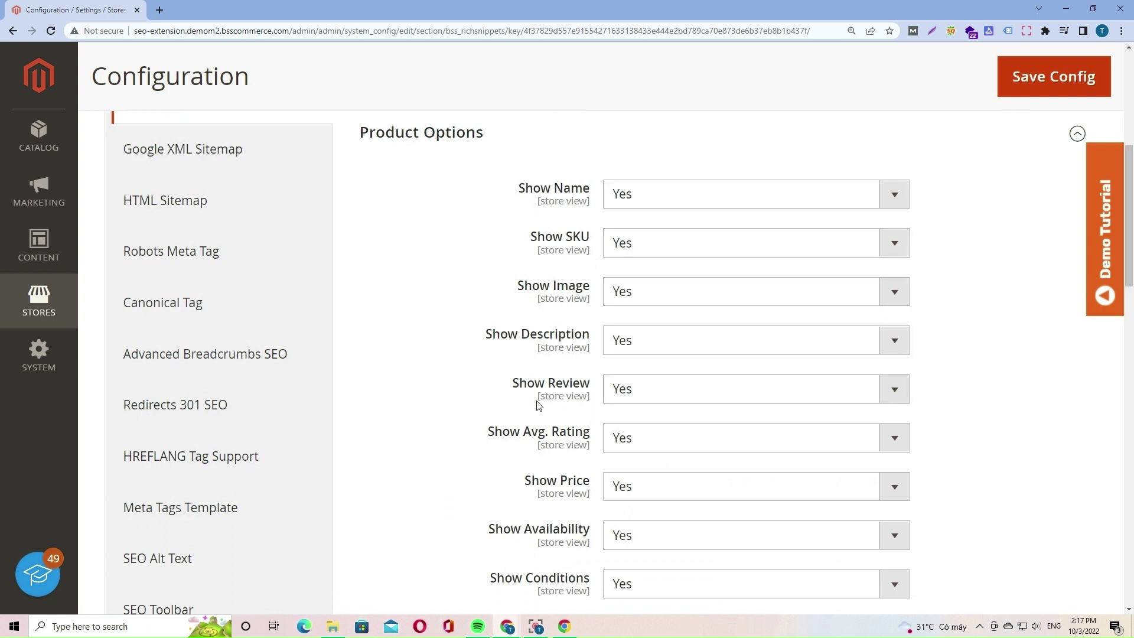
scroll(1000, 411, down, 1)
scroll(1001, 412, down, 3)
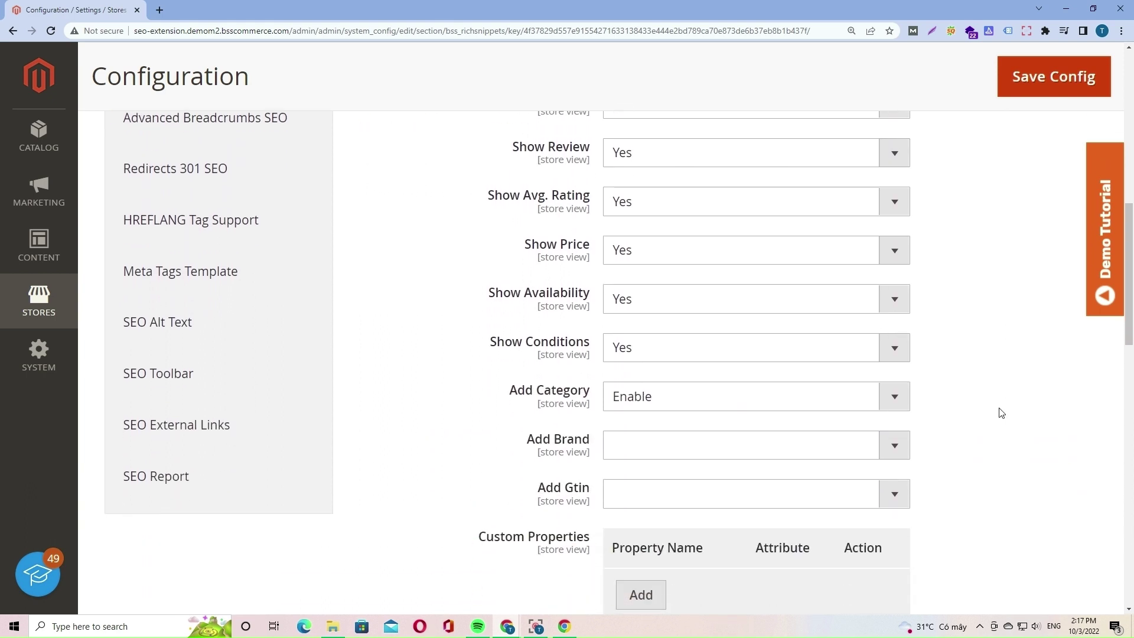
scroll(1002, 413, down, 1)
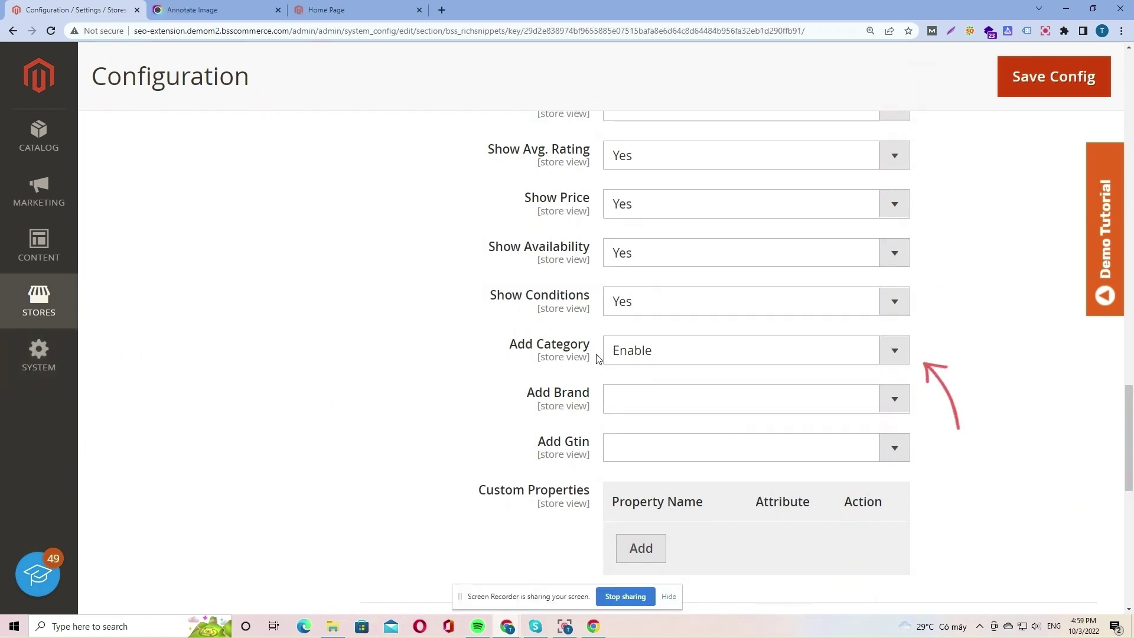
click(882, 358)
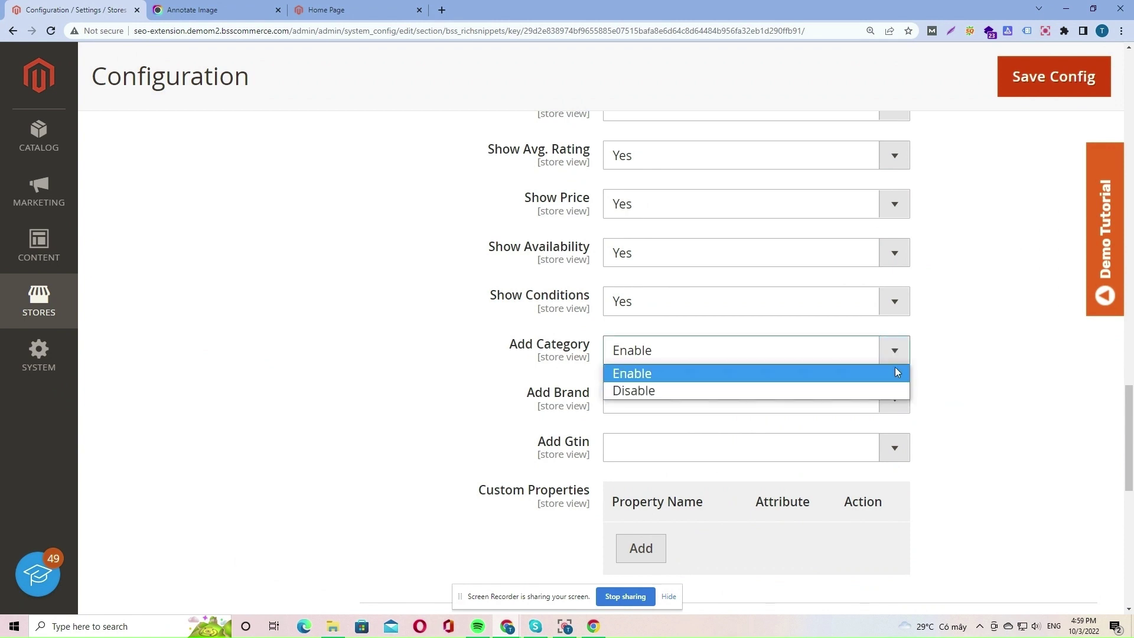
click(945, 353)
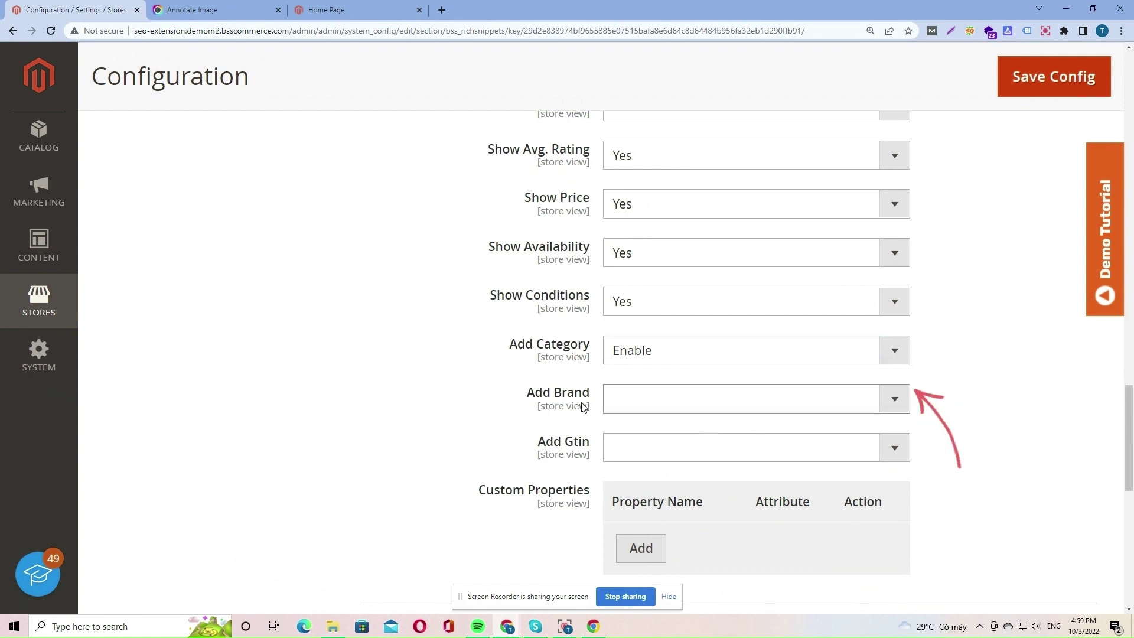
click(884, 401)
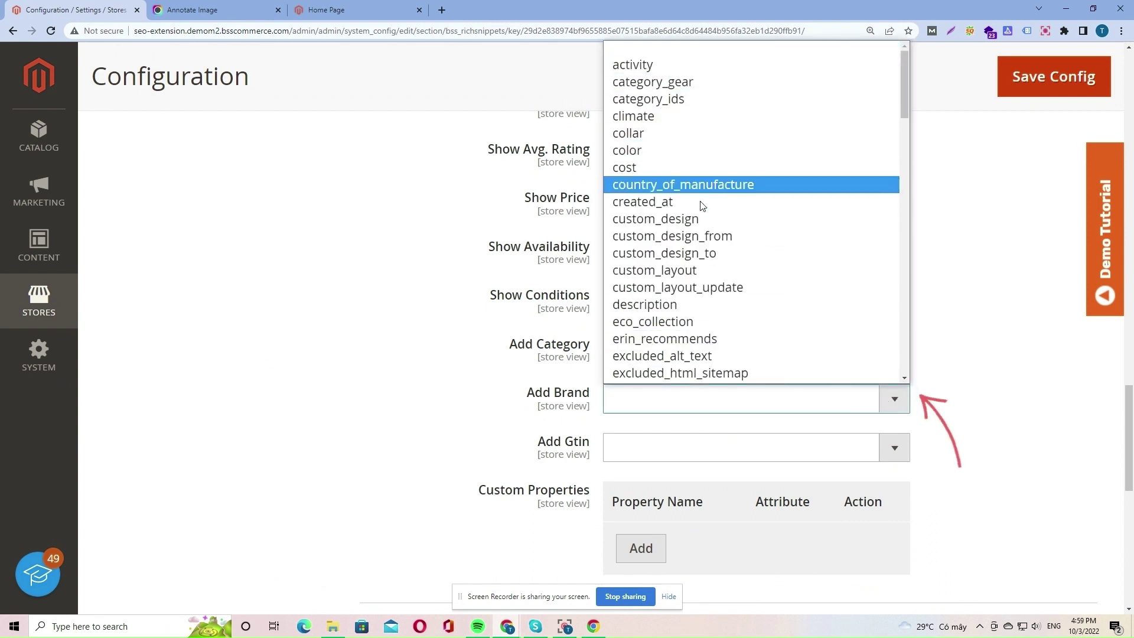
scroll(726, 303, down, 2)
click(882, 453)
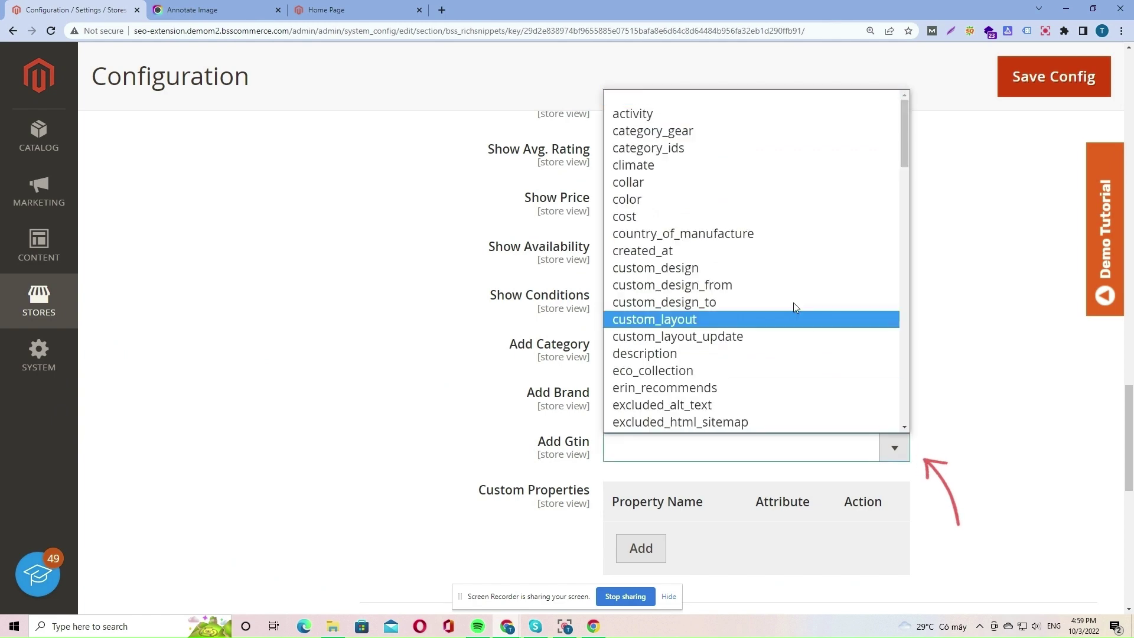
scroll(731, 163, down, 8)
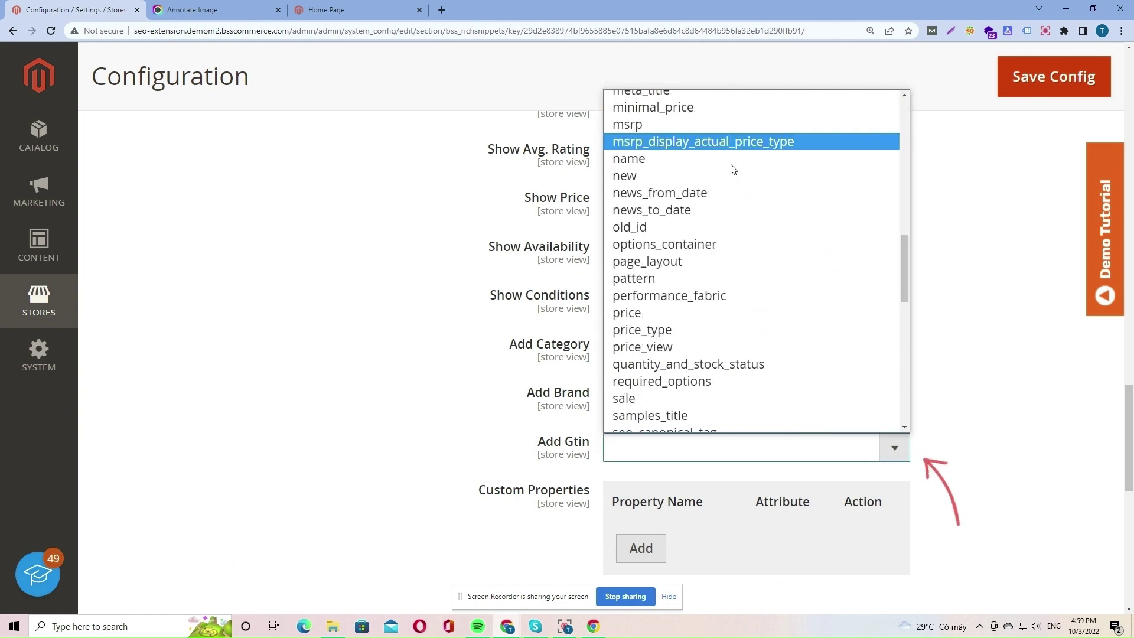
scroll(733, 169, down, 10)
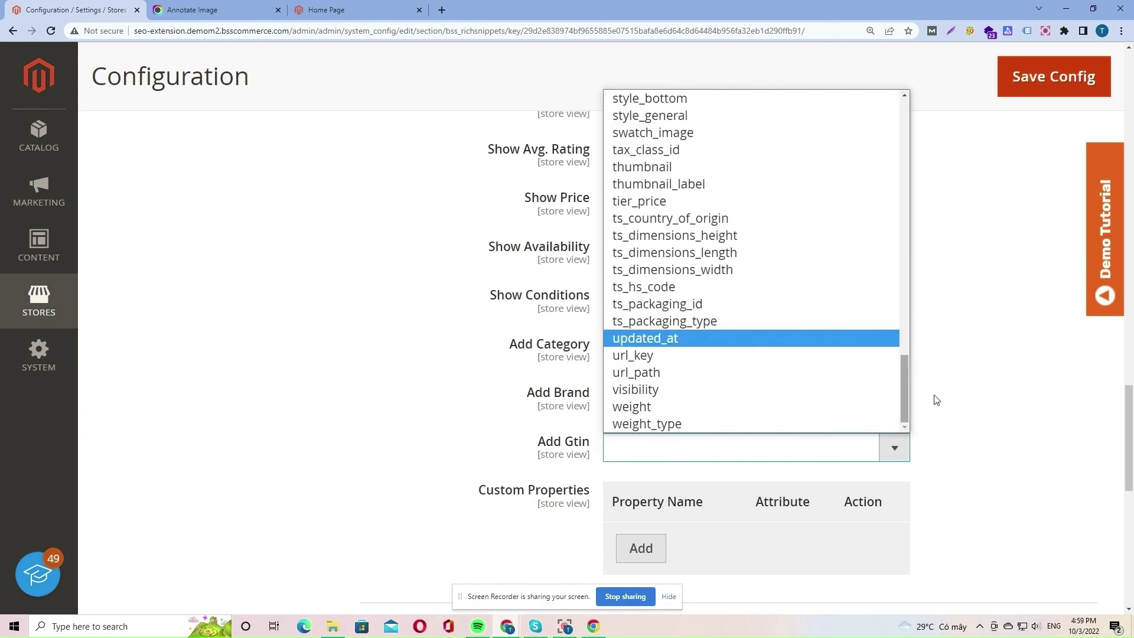
click(1026, 441)
scroll(1026, 441, down, 2)
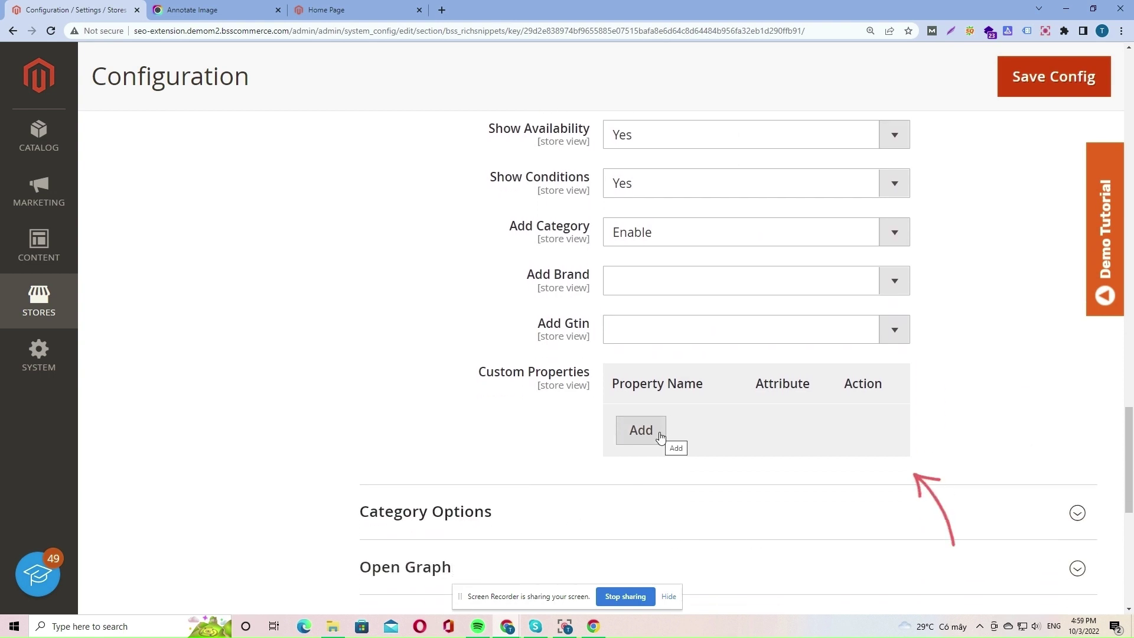
Add a new Custom Properties row and browse its Attribute list, which shows activity.
click(667, 597)
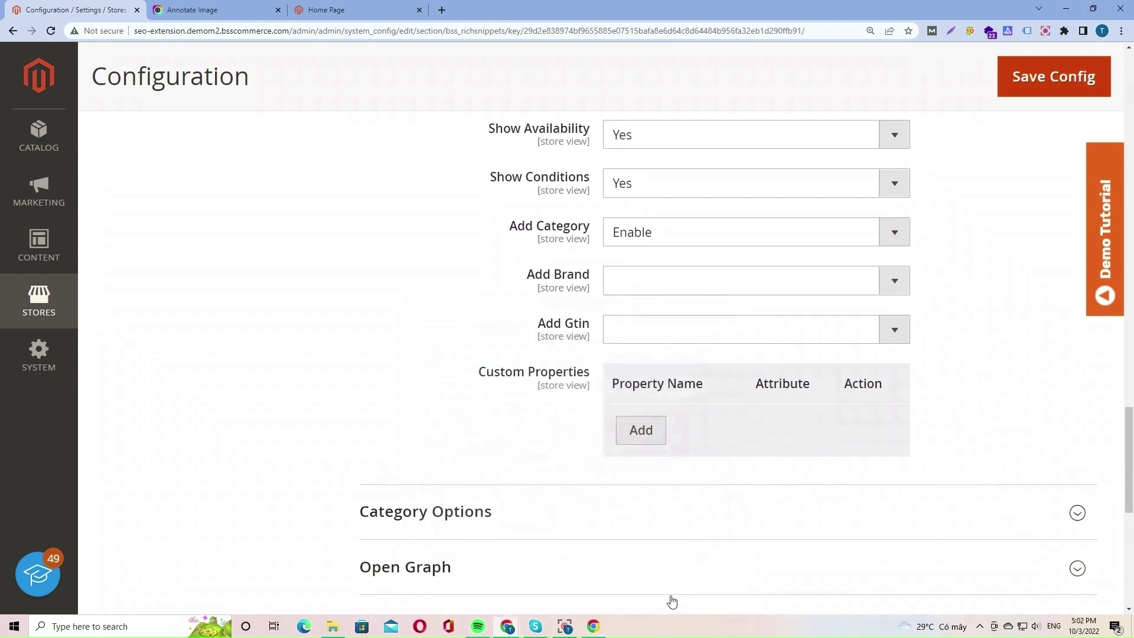
click(647, 438)
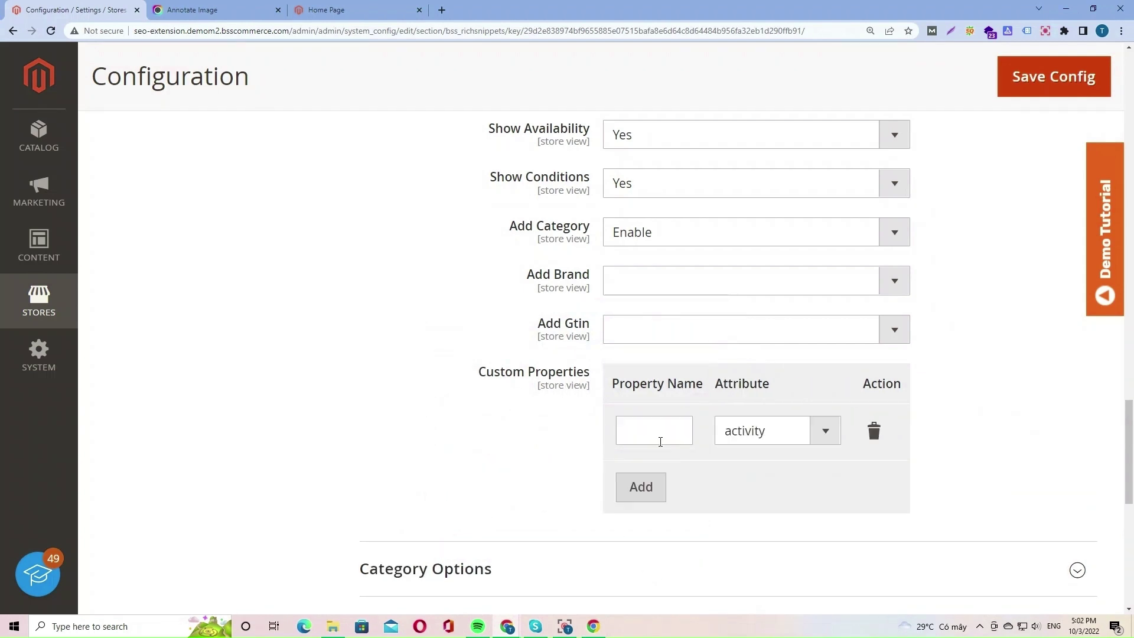
click(836, 439)
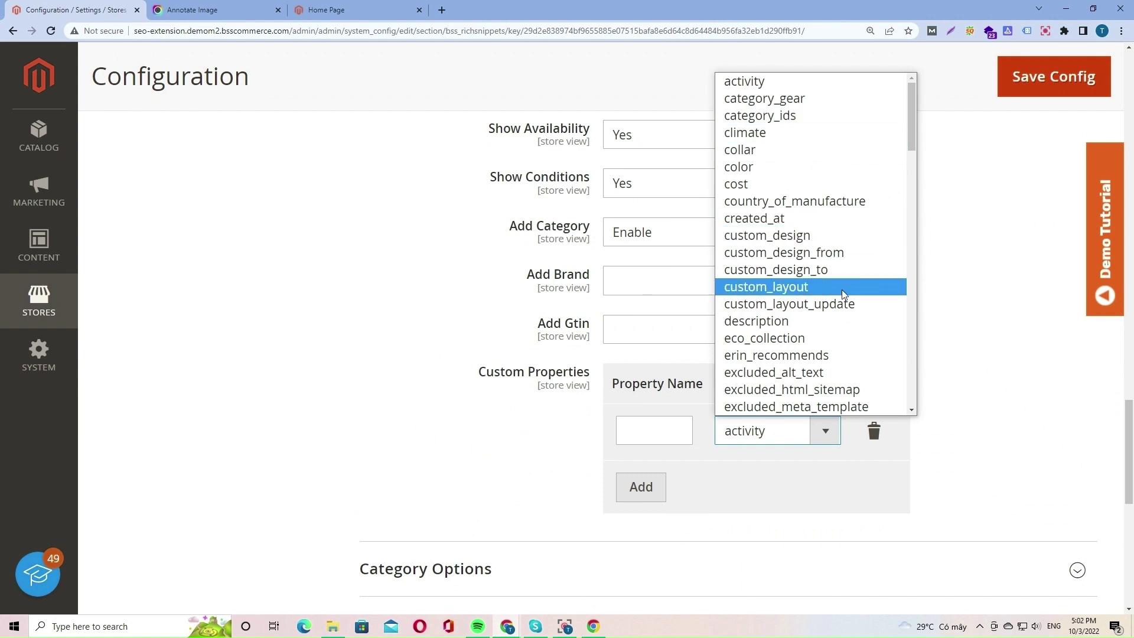
scroll(832, 372, down, 17)
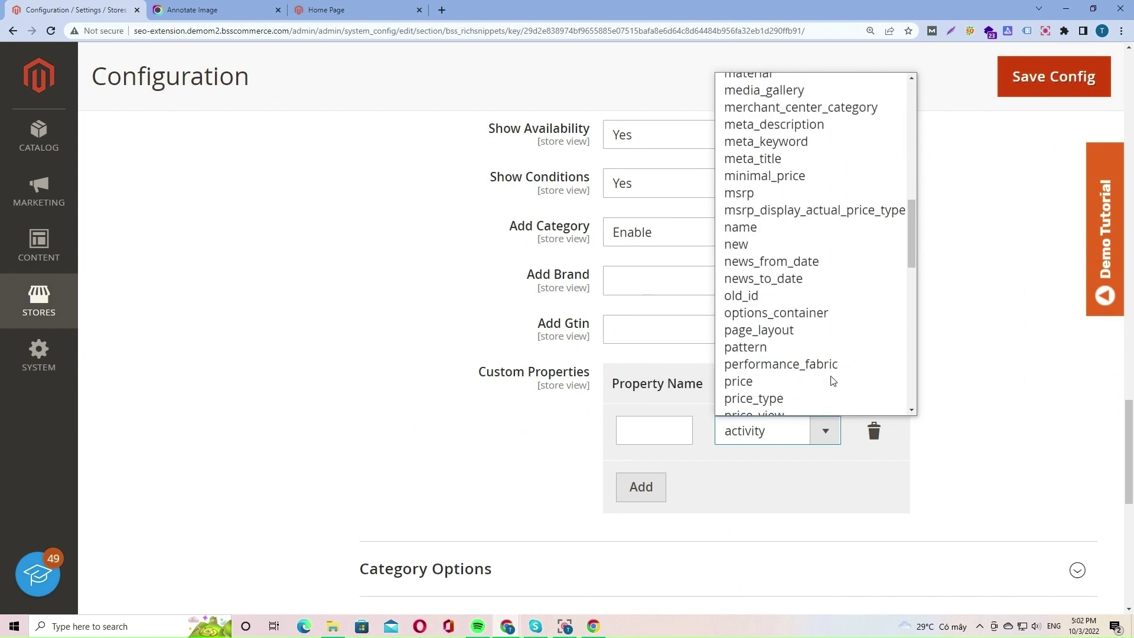
Close the attribute list, keeping activity as the new row's attribute.
scroll(833, 381, down, 6)
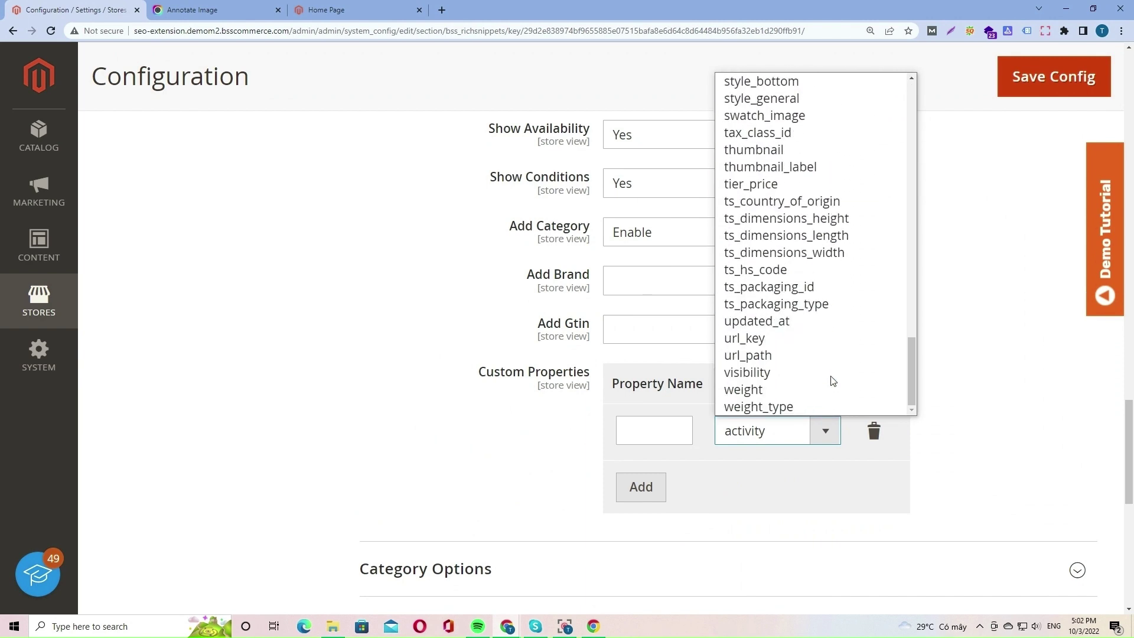
click(1005, 332)
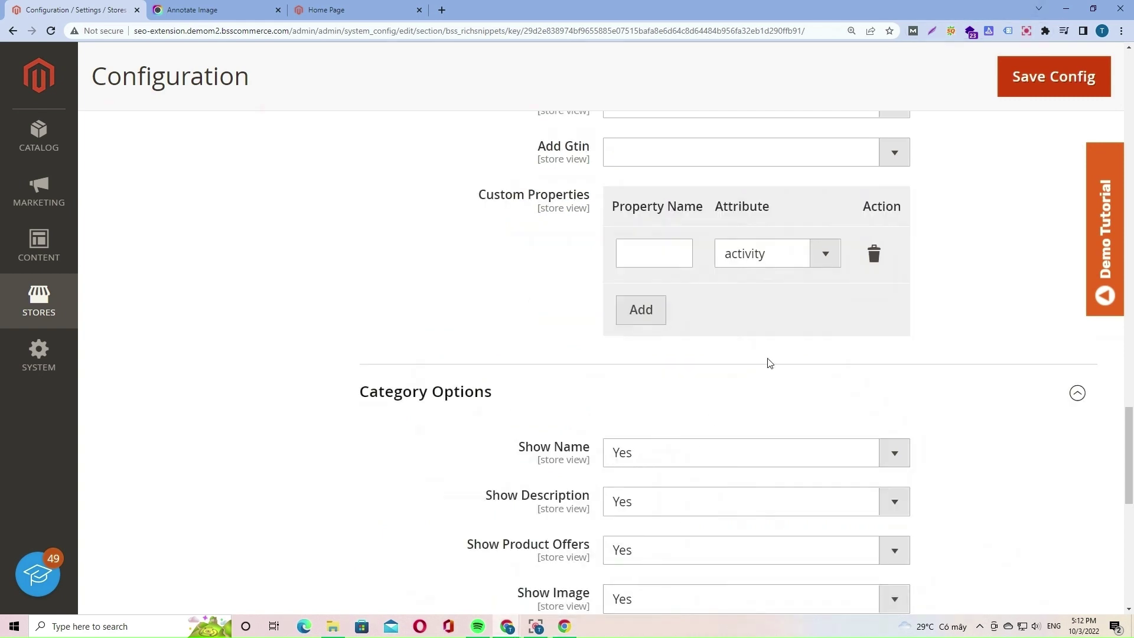
scroll(769, 362, up, 2)
scroll(769, 362, down, 3)
scroll(768, 365, down, 1)
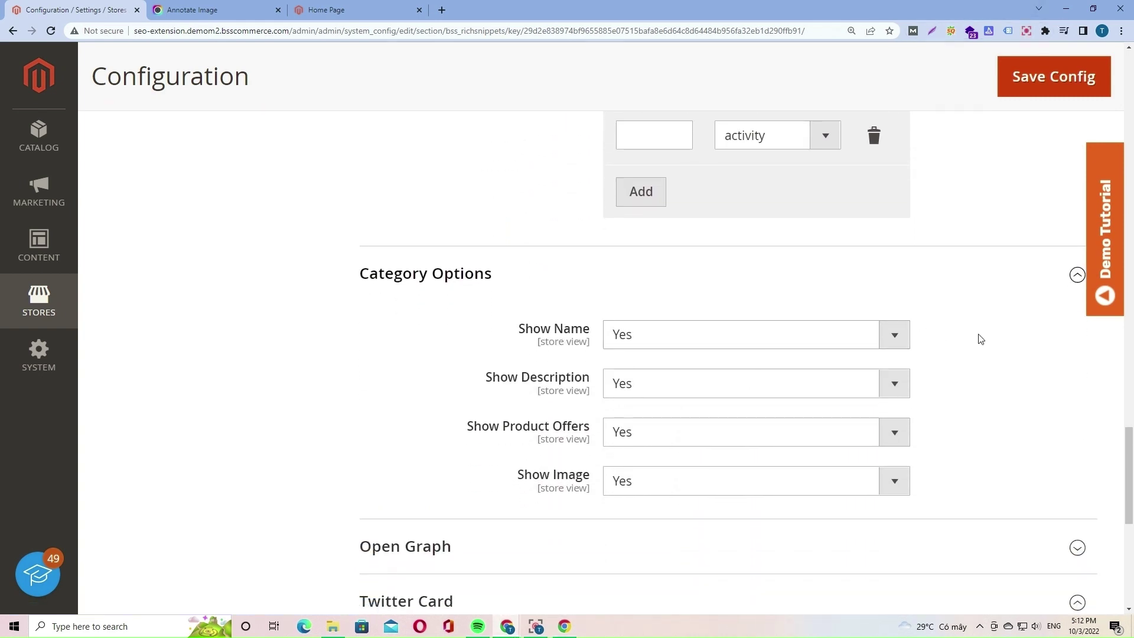
scroll(981, 338, down, 1)
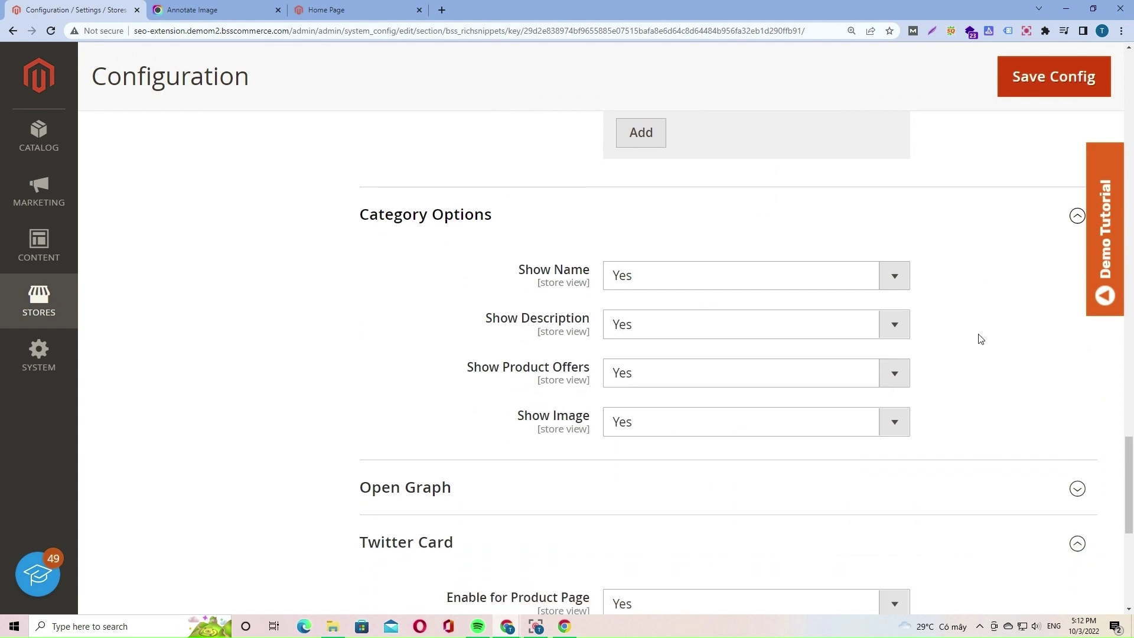
Keep Category Show Name, Show Description, Show Product Offers and Show Image all at Yes.
click(885, 278)
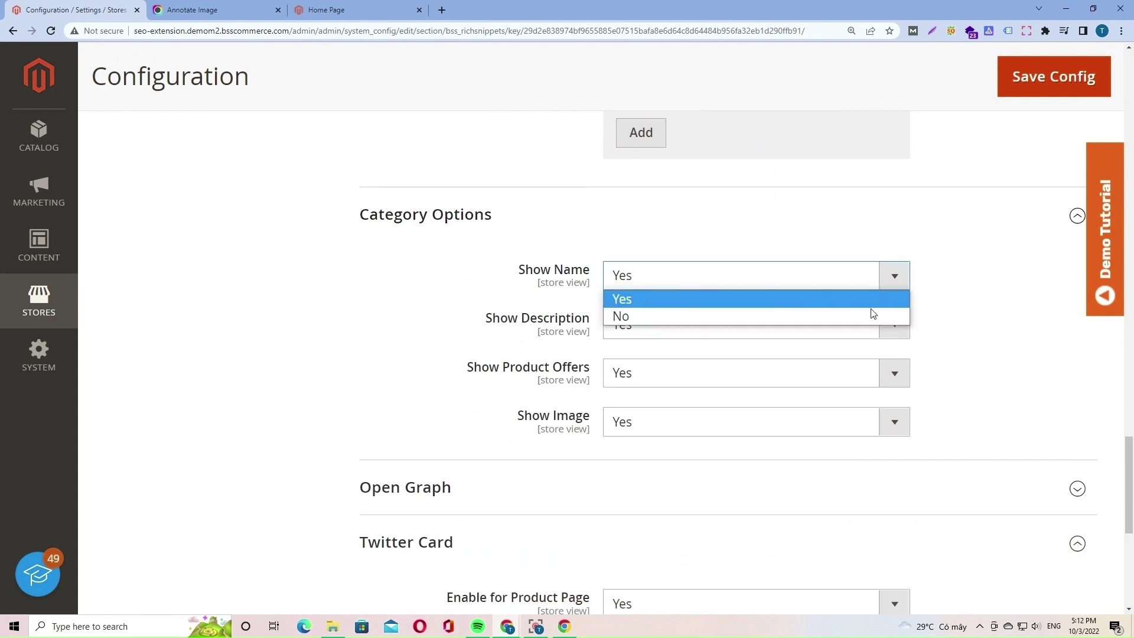
click(945, 319)
click(897, 324)
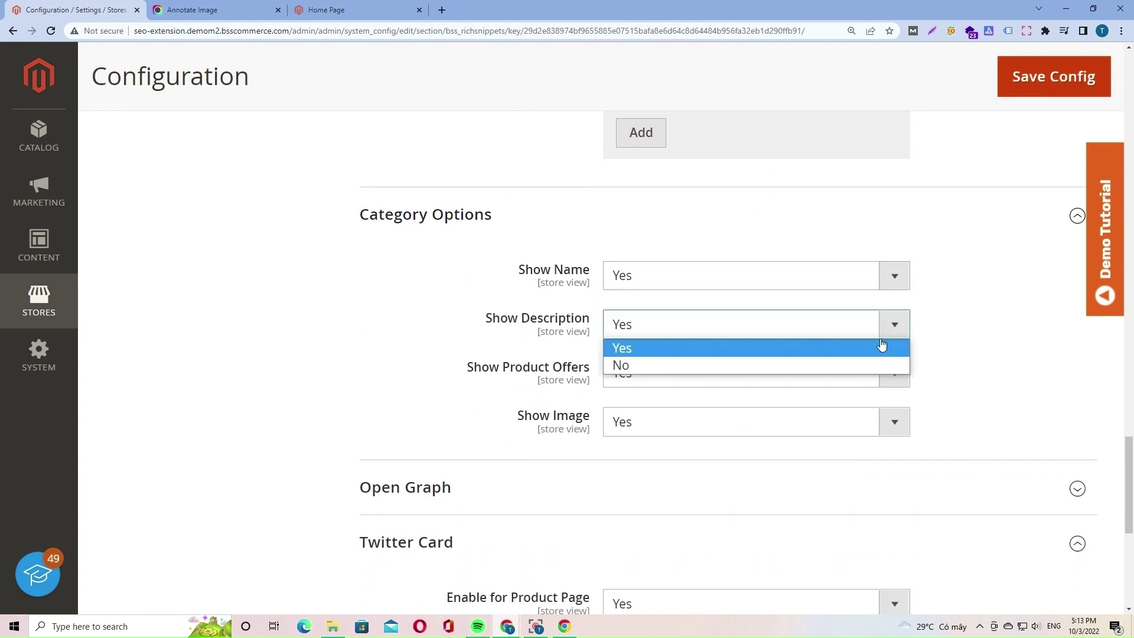
click(978, 362)
click(895, 374)
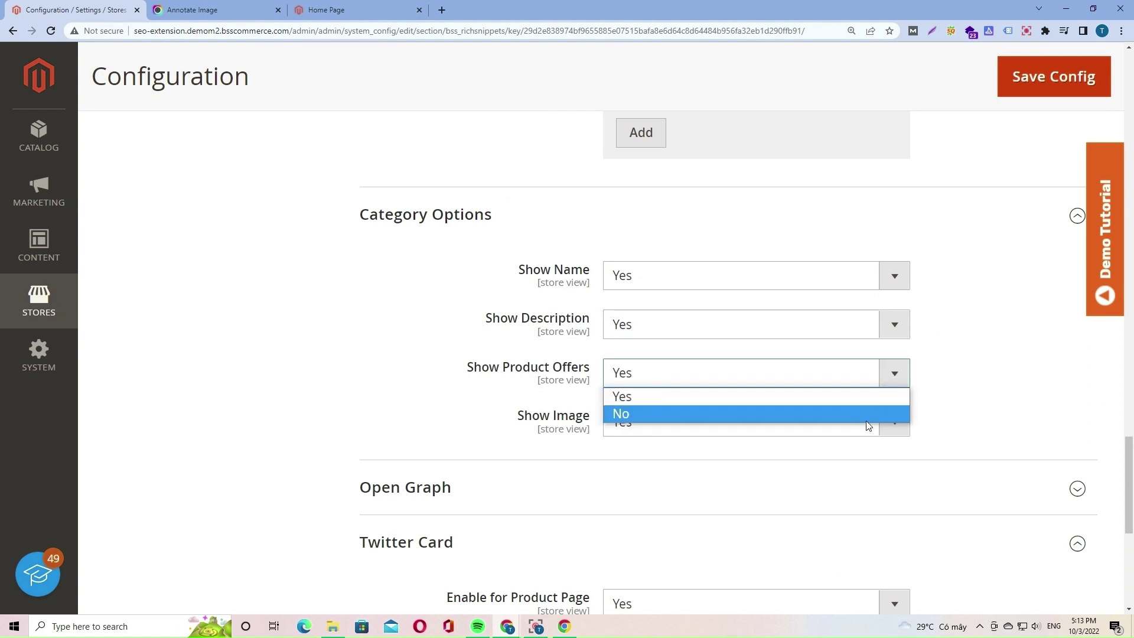
click(986, 397)
click(901, 424)
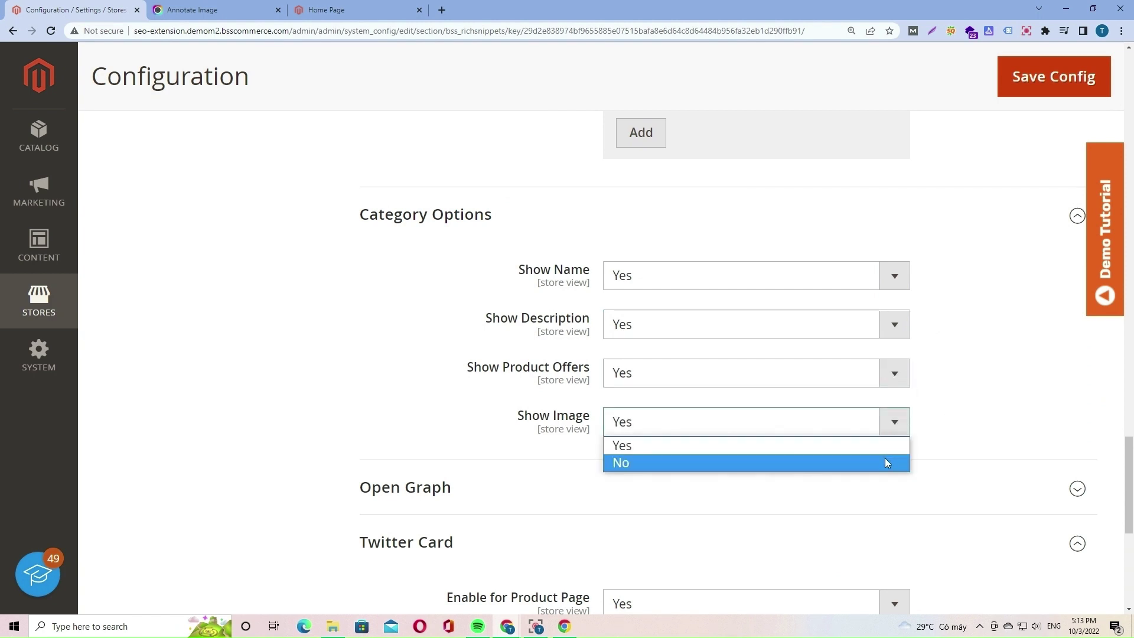
click(1020, 406)
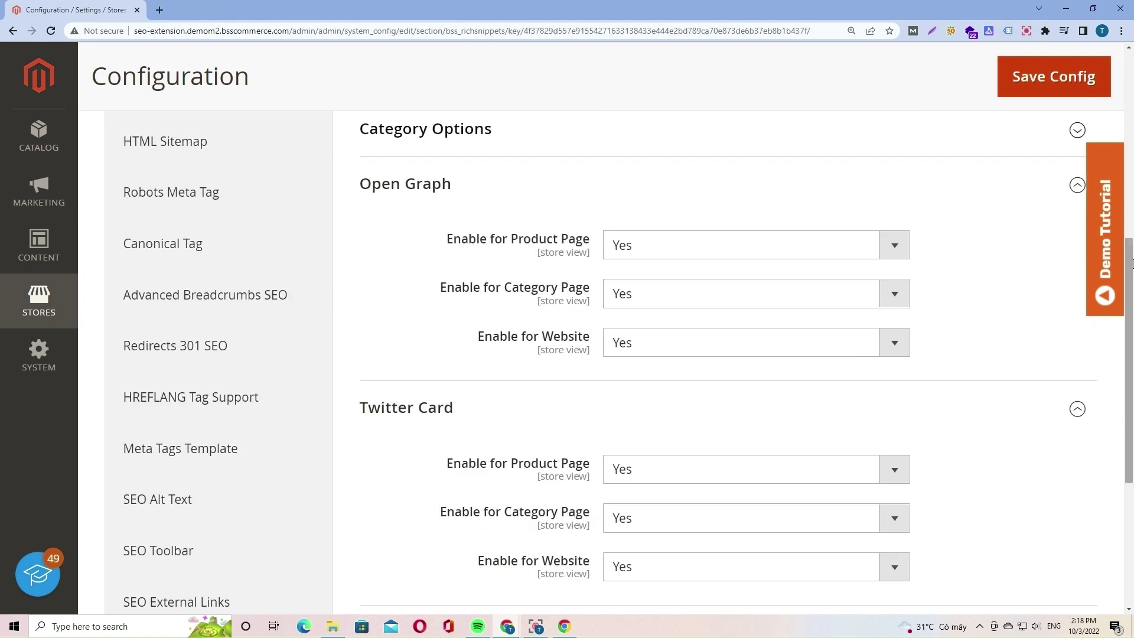
scroll(738, 248, down, 1)
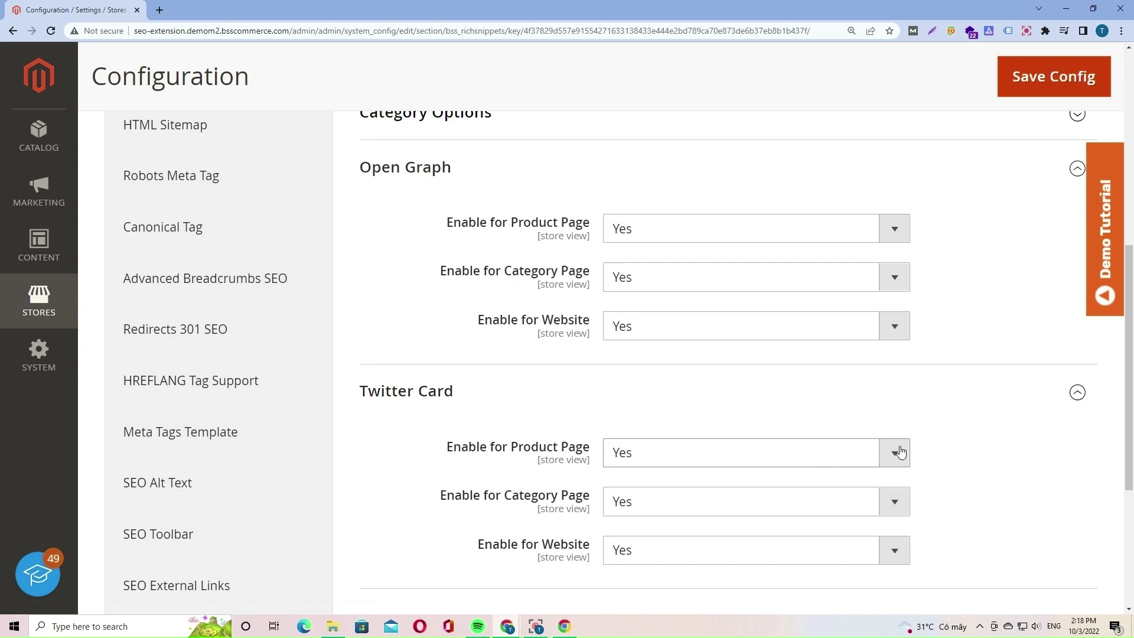
scroll(170, 242, up, 3)
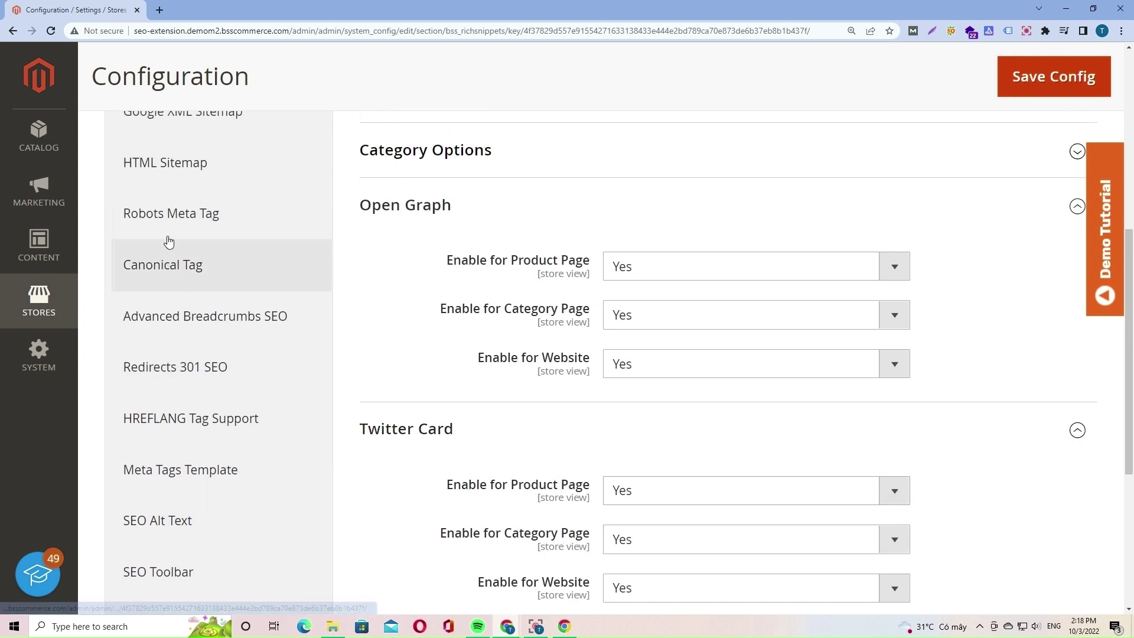
Open Google XML Sitemap via Stores > Configuration > BSS Commerce SEO, then check the Marketing menu.
click(186, 267)
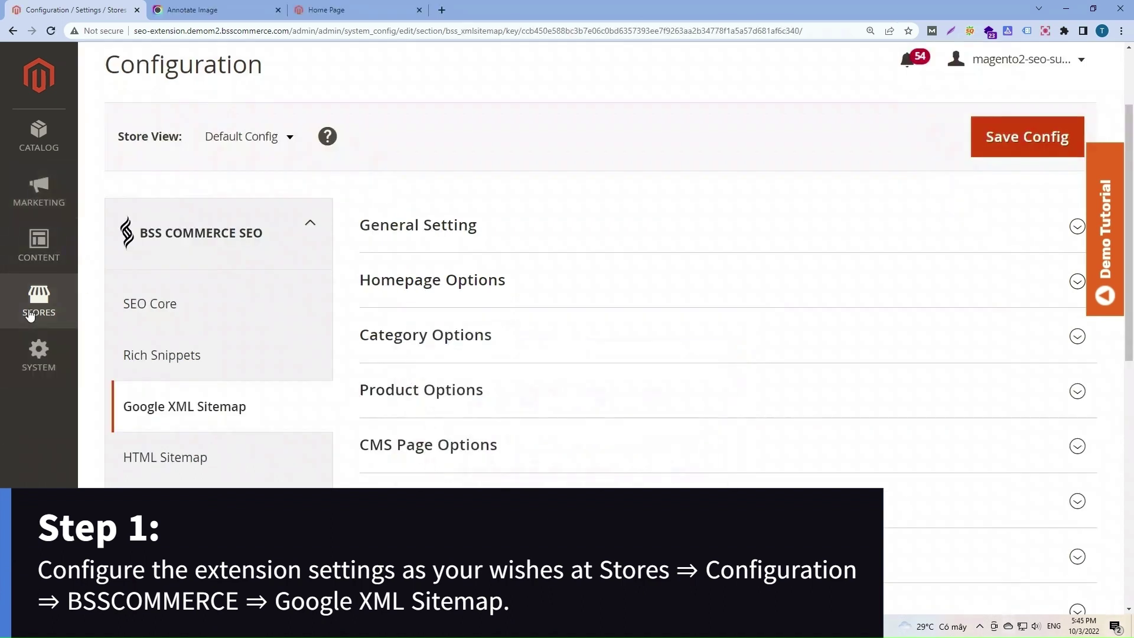
click(30, 313)
click(147, 152)
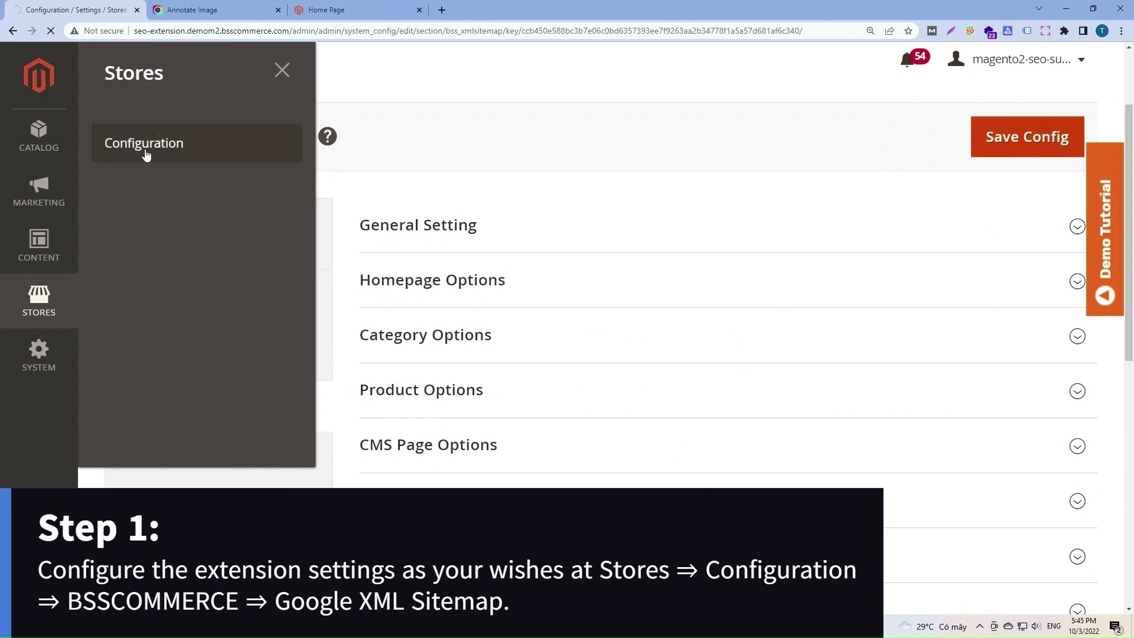
scroll(253, 410, down, 2)
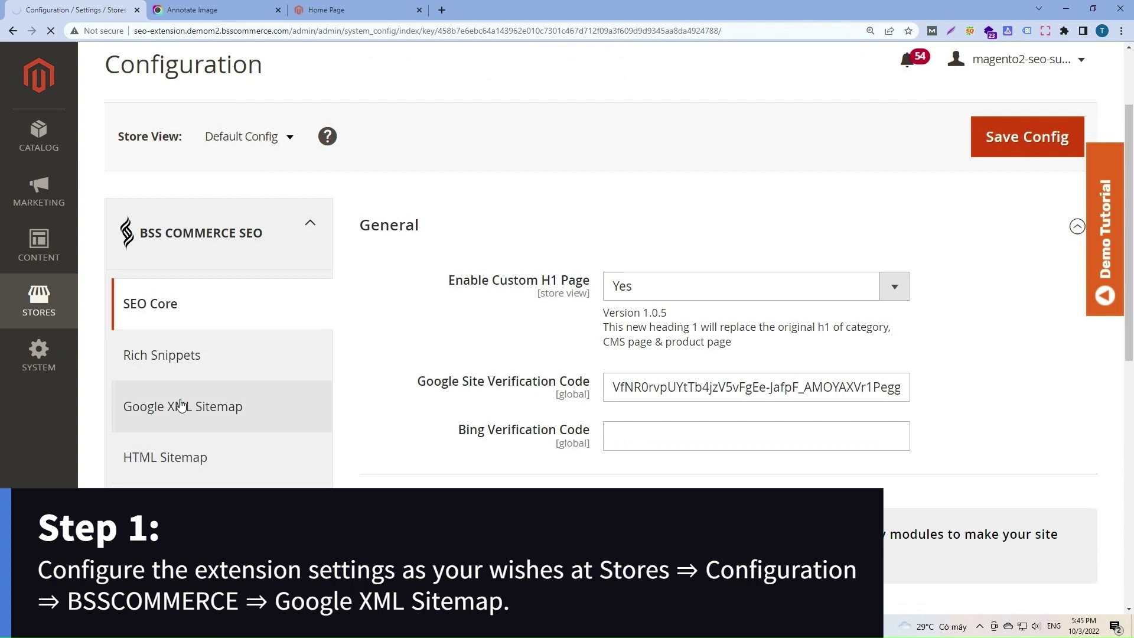
click(181, 406)
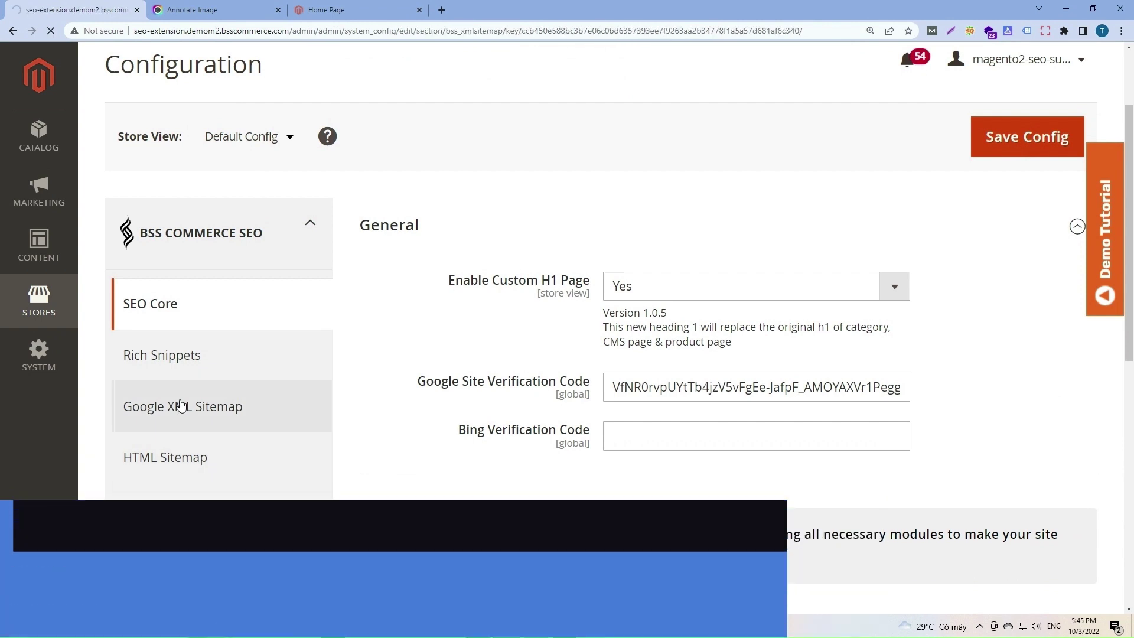
scroll(874, 343, down, 3)
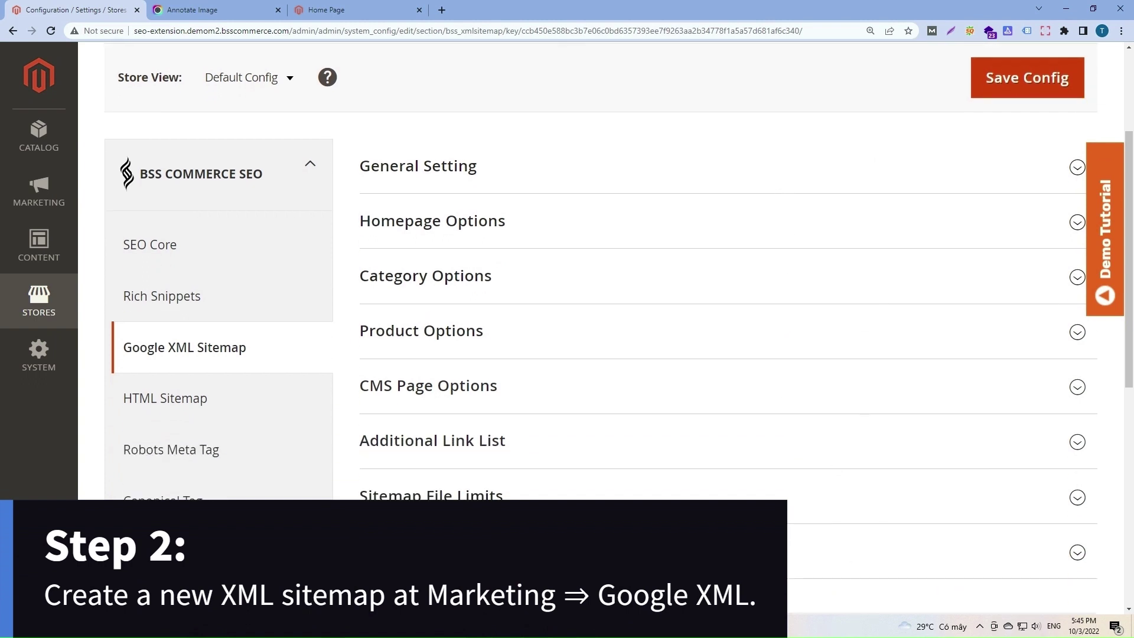
click(28, 202)
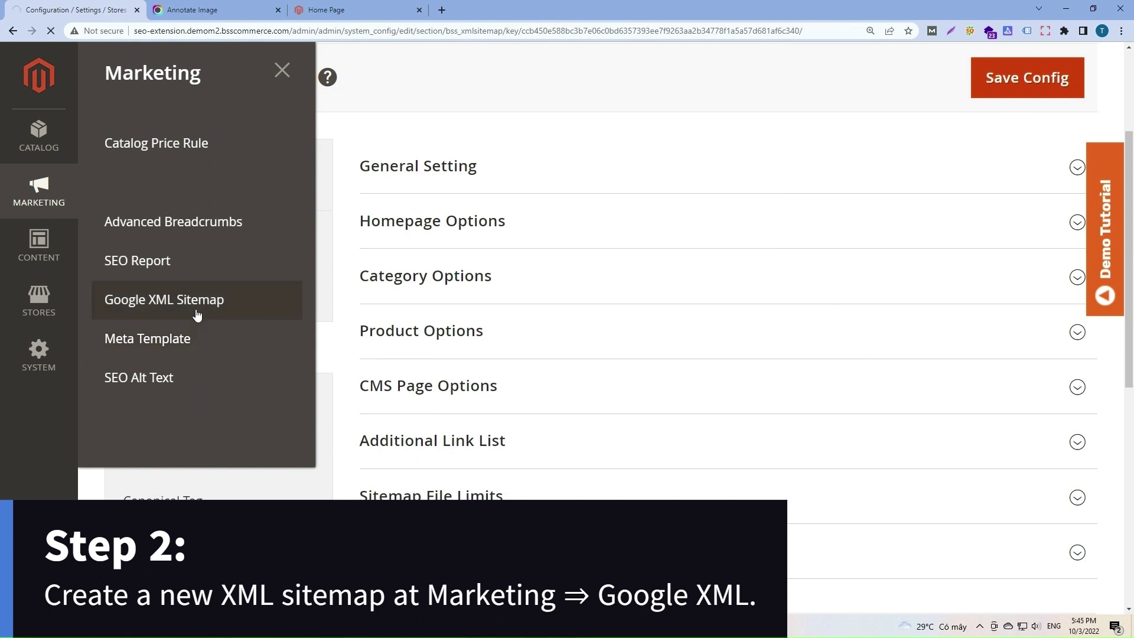
scroll(914, 317, down, 5)
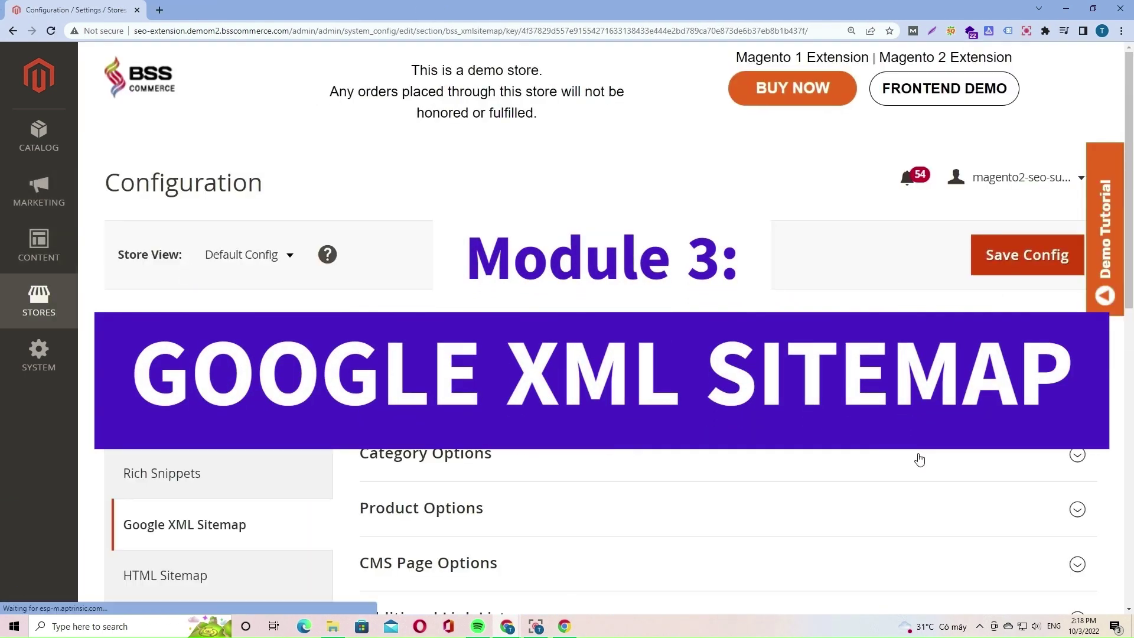
Collapse Search Engine Submission Settings and expand the General Setting section.
scroll(1022, 371, down, 4)
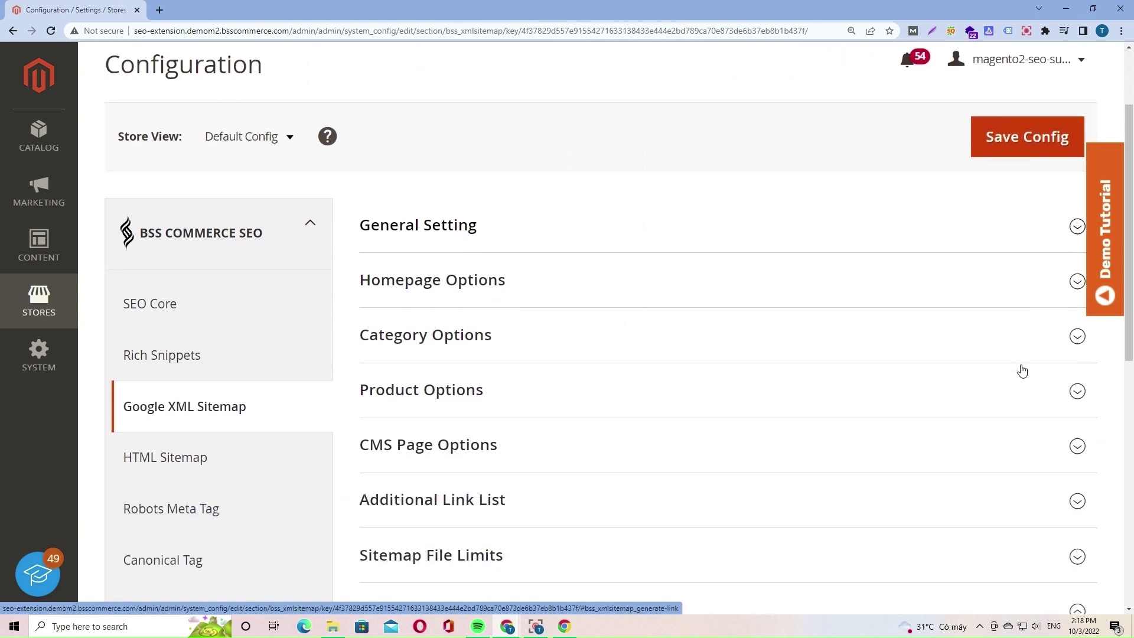
scroll(1023, 370, up, 1)
click(1084, 559)
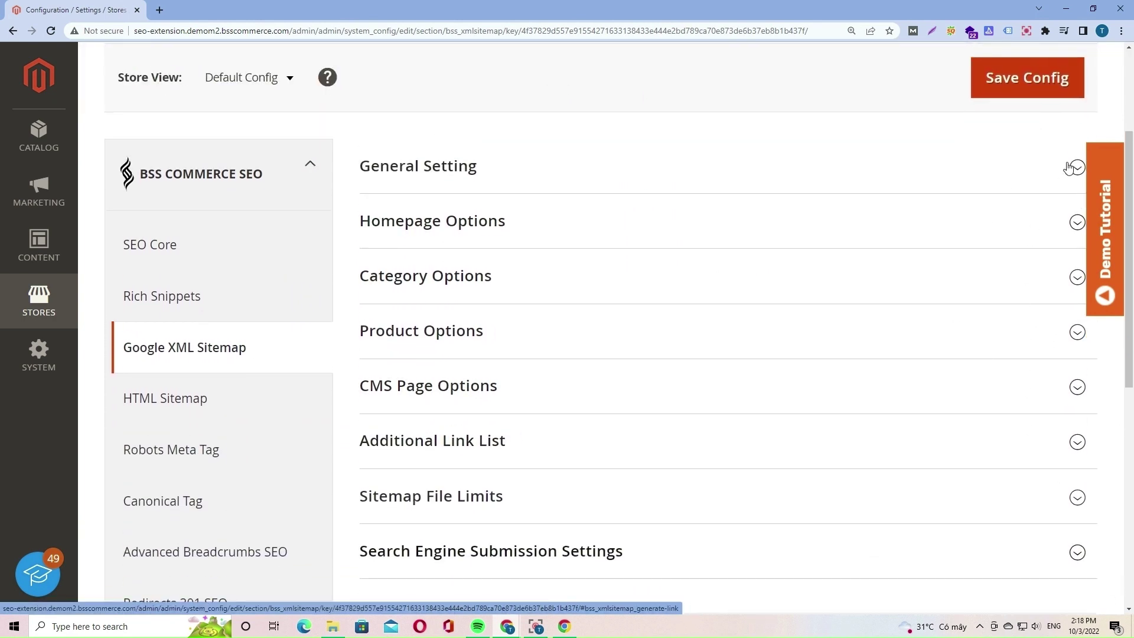
click(1035, 179)
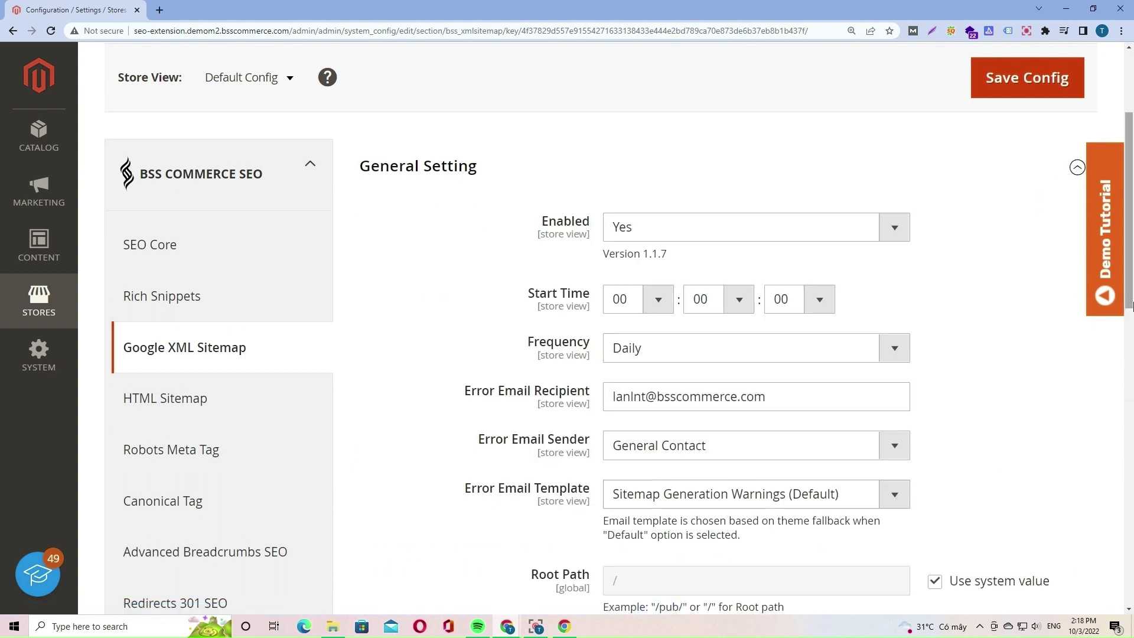
drag(1130, 295, 1130, 331)
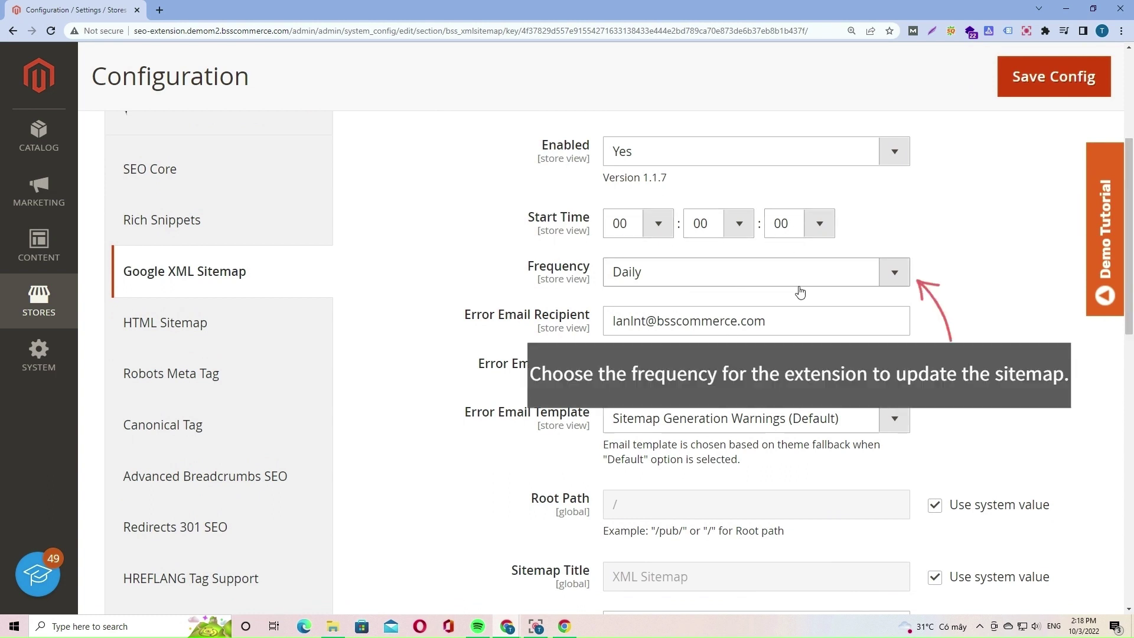
Keep frequency Daily, error email sender General Contact and the default error email template.
click(902, 286)
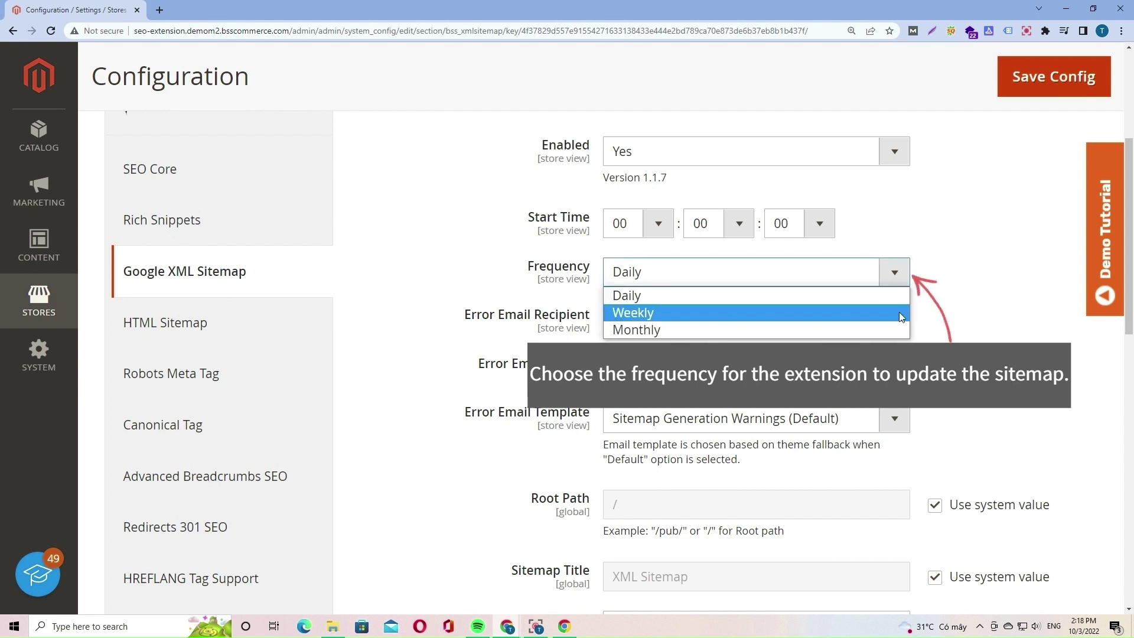
click(1063, 342)
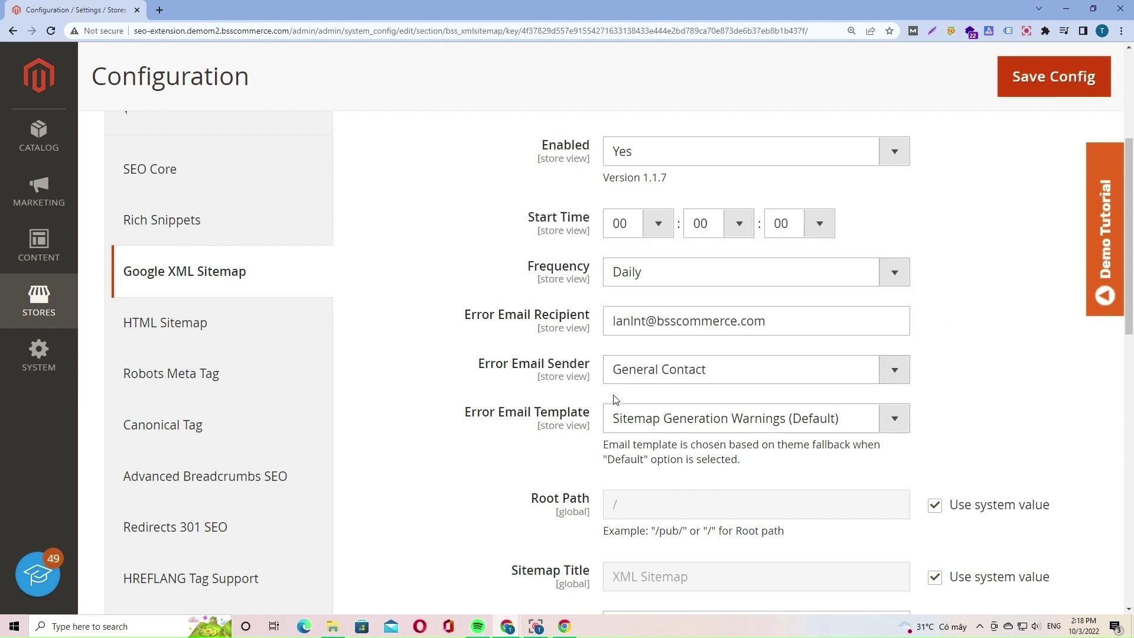
click(880, 377)
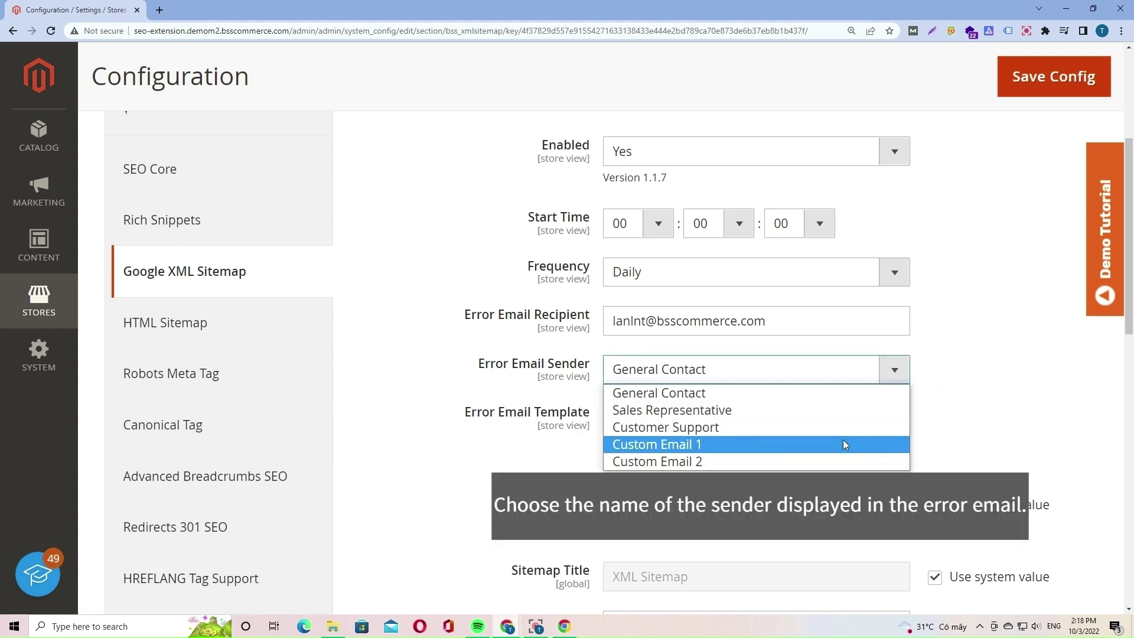
key(Escape)
scroll(506, 370, down, 1)
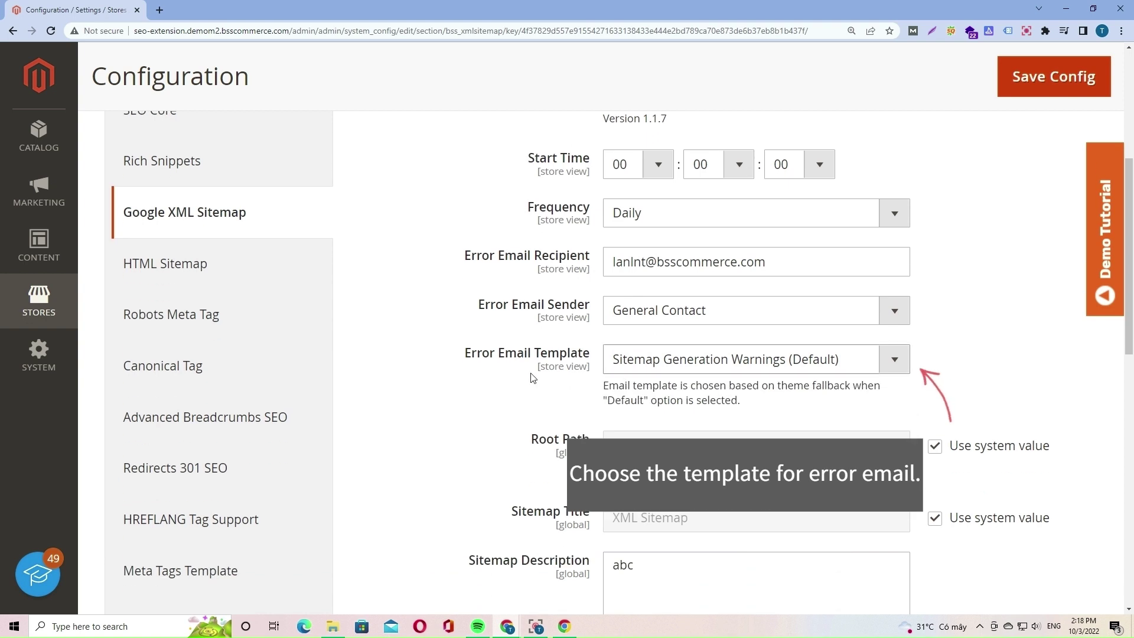
click(887, 366)
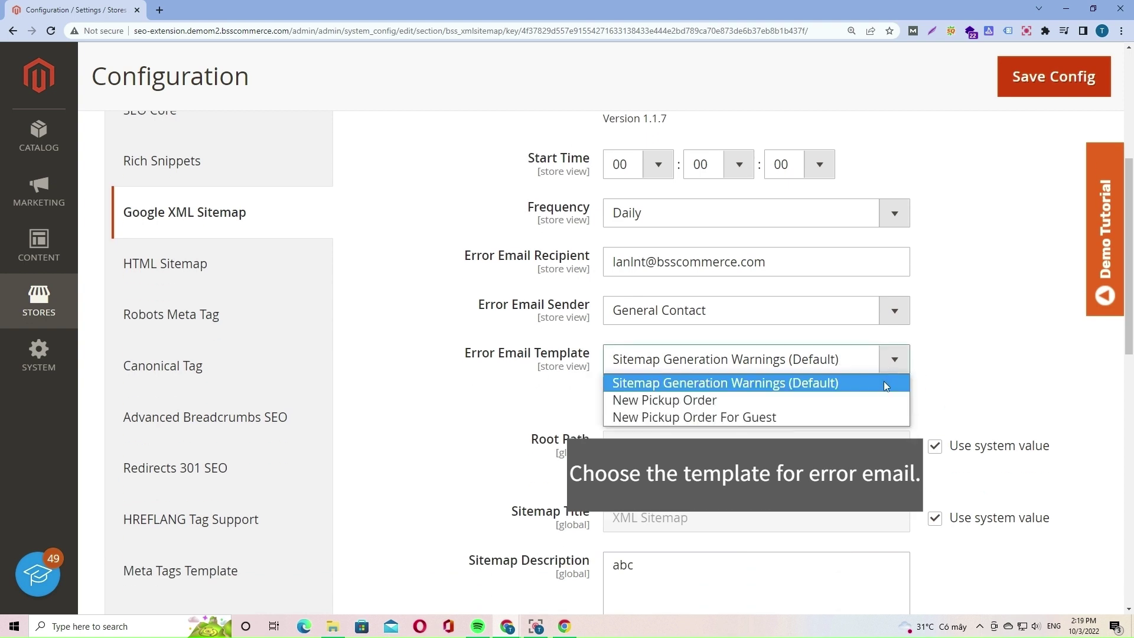
key(Escape)
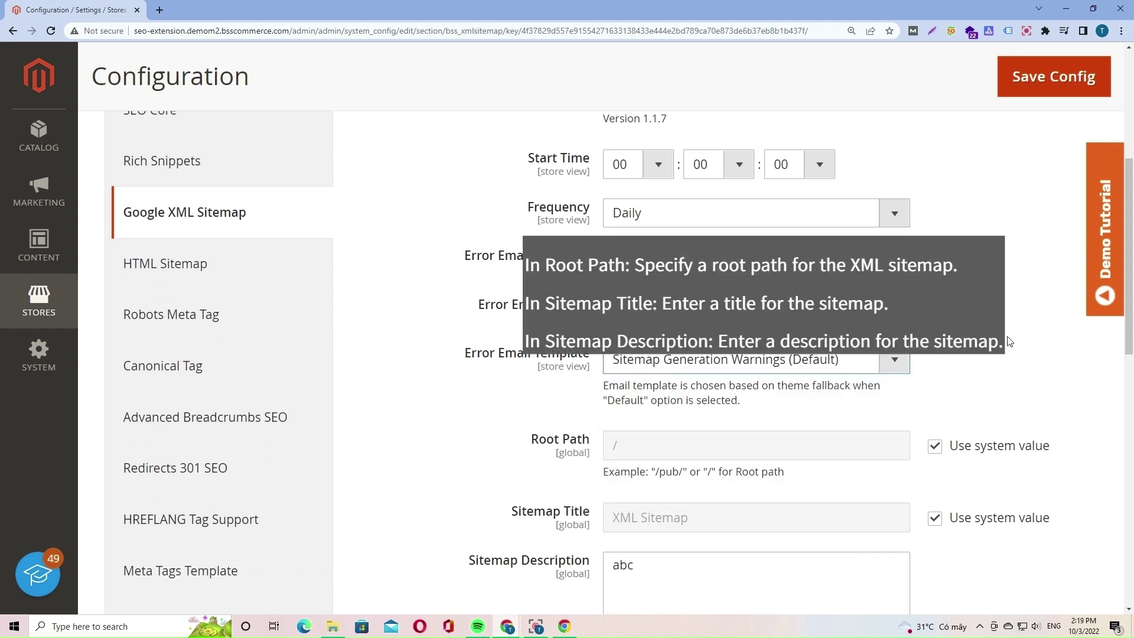
Replace the Sitemap Description 'abc' with 'test', leaving Sitemap Title on the default.
scroll(1045, 404, down, 1)
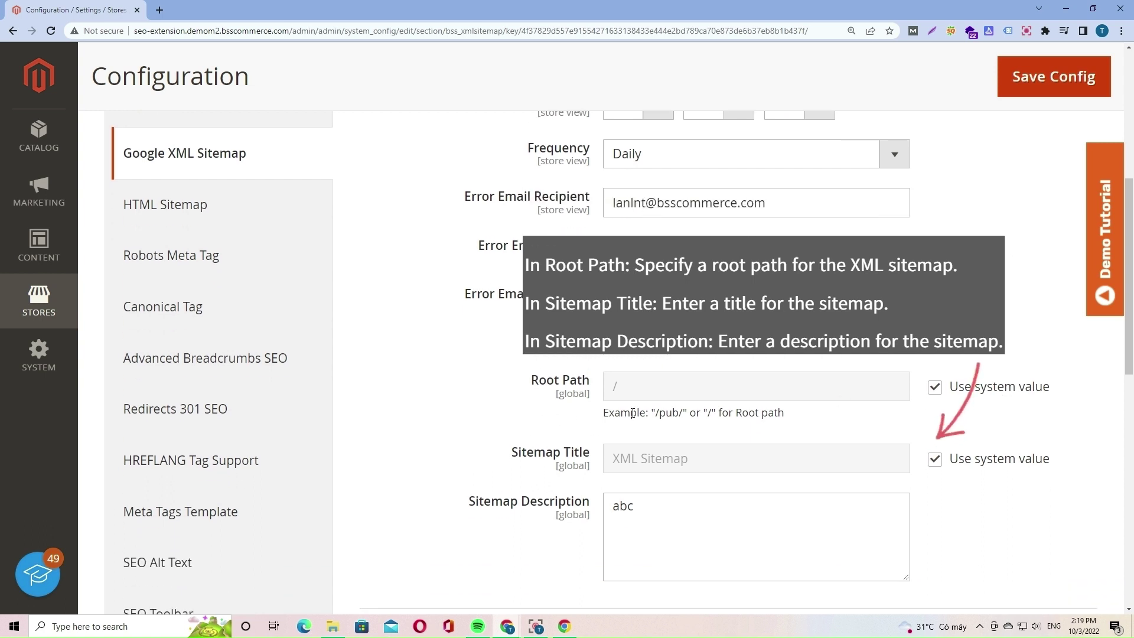
scroll(823, 489, down, 1)
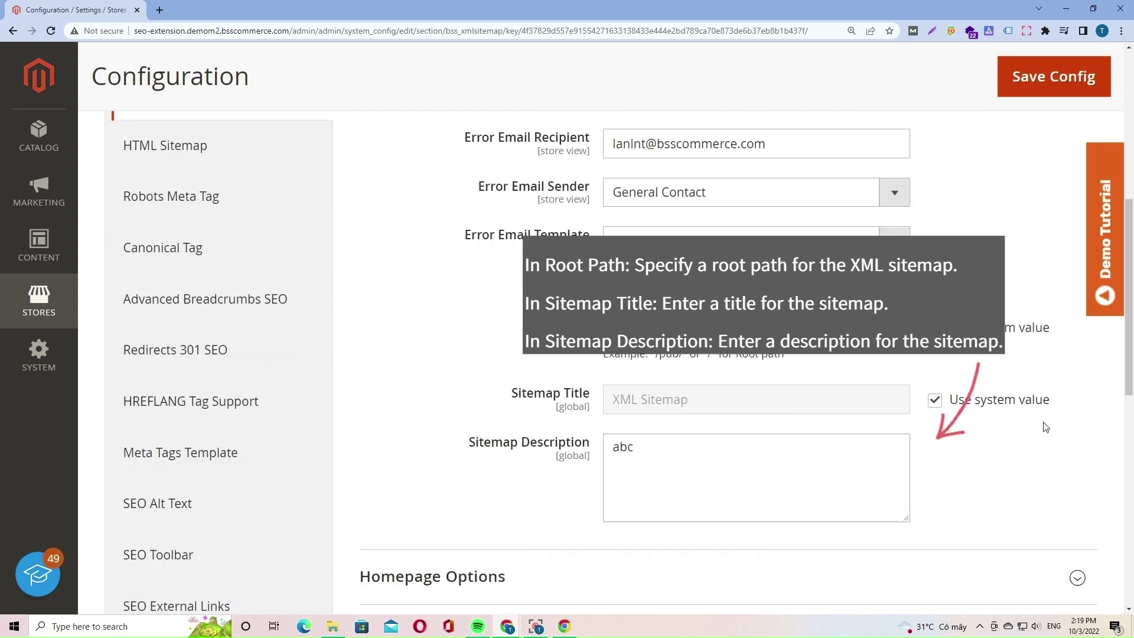
scroll(733, 489, down, 1)
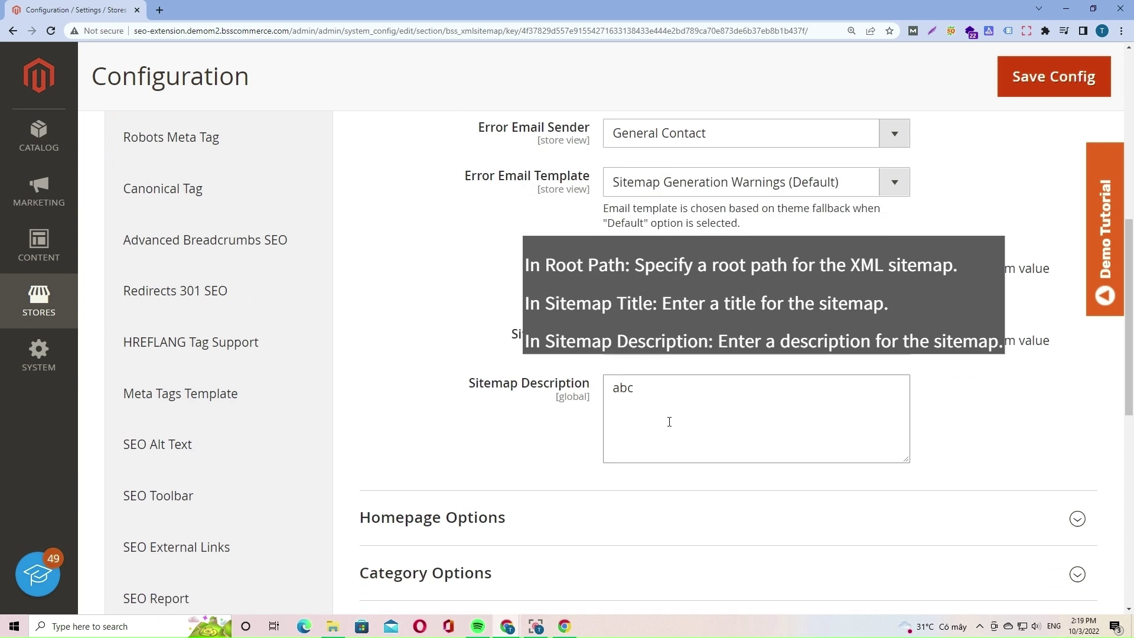
click(502, 386)
click(783, 435)
click(564, 411)
text(test)
scroll(562, 407, down, 2)
scroll(927, 410, up, 3)
click(935, 410)
scroll(768, 401, down, 3)
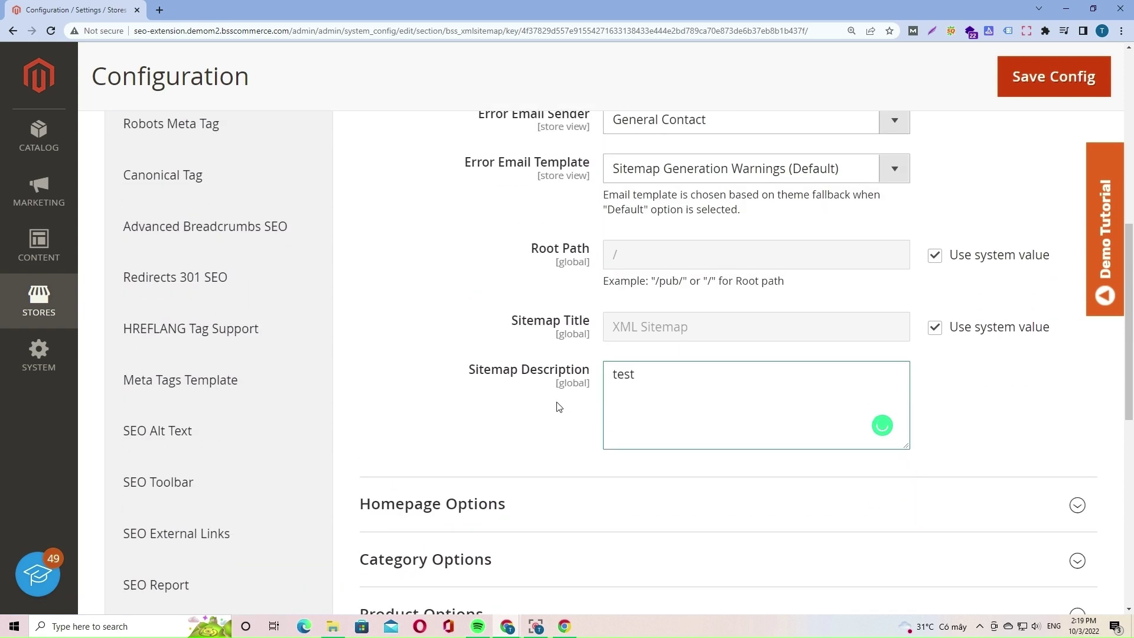
Collapse General Setting and keep Homepage Options at Show Homepage Yes, Daily, Enable Modify Yes.
scroll(886, 411, up, 3)
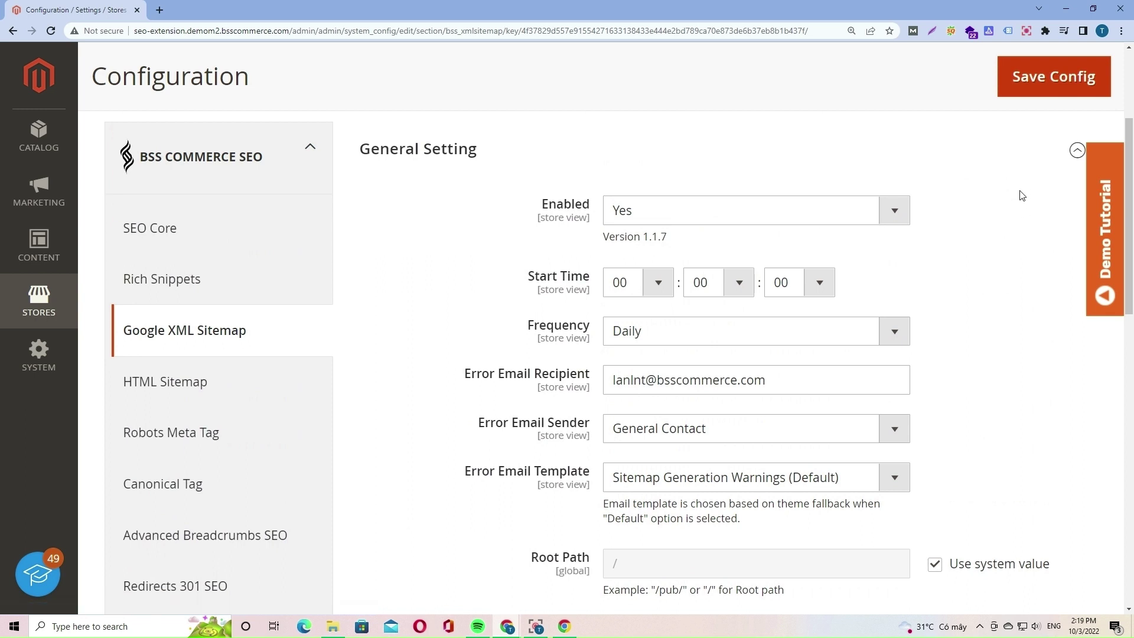
click(1060, 172)
click(878, 227)
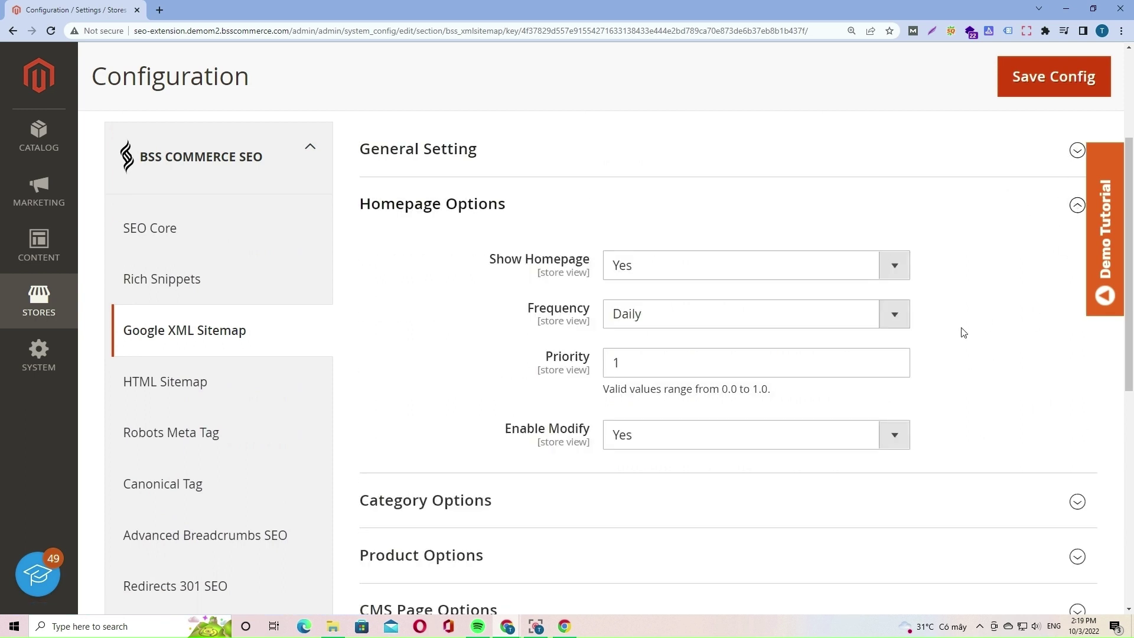
click(892, 272)
click(893, 320)
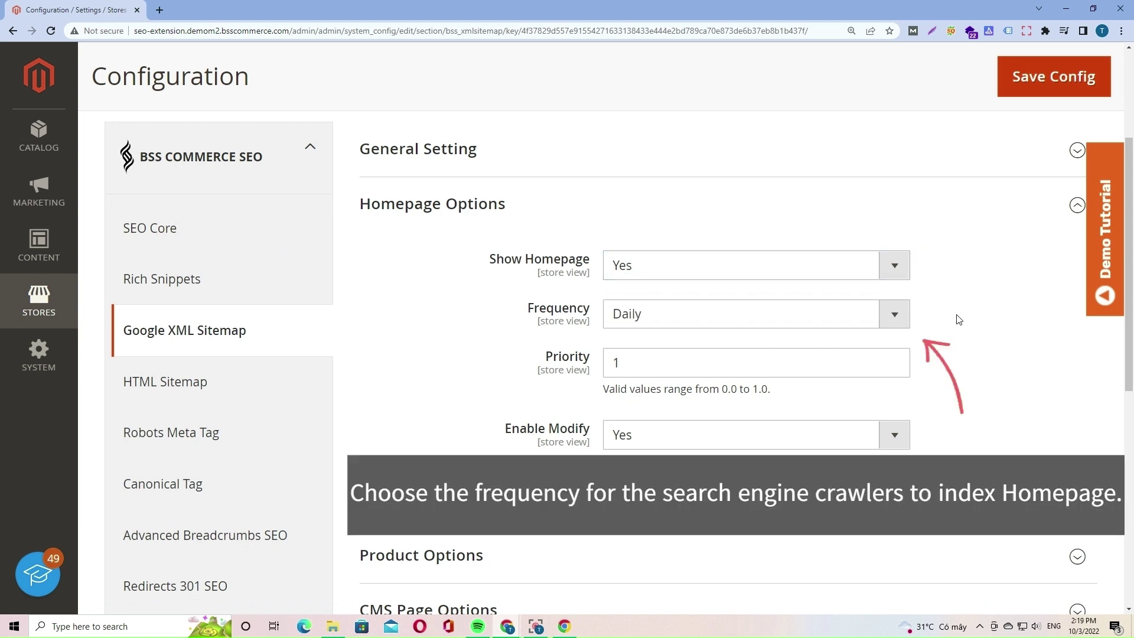
click(893, 316)
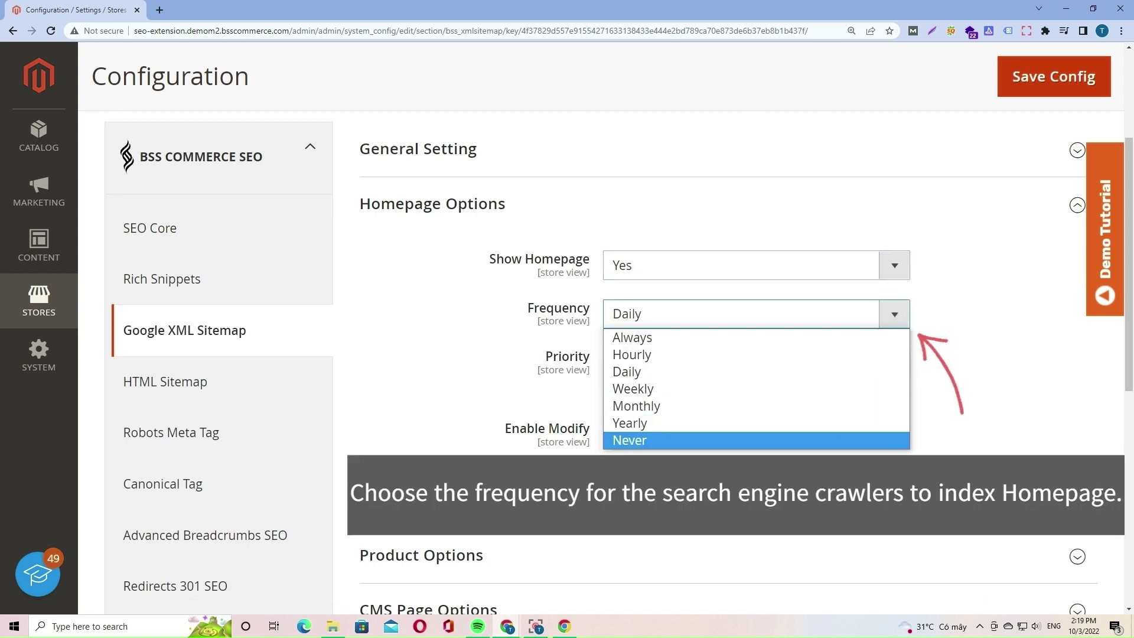
click(1099, 376)
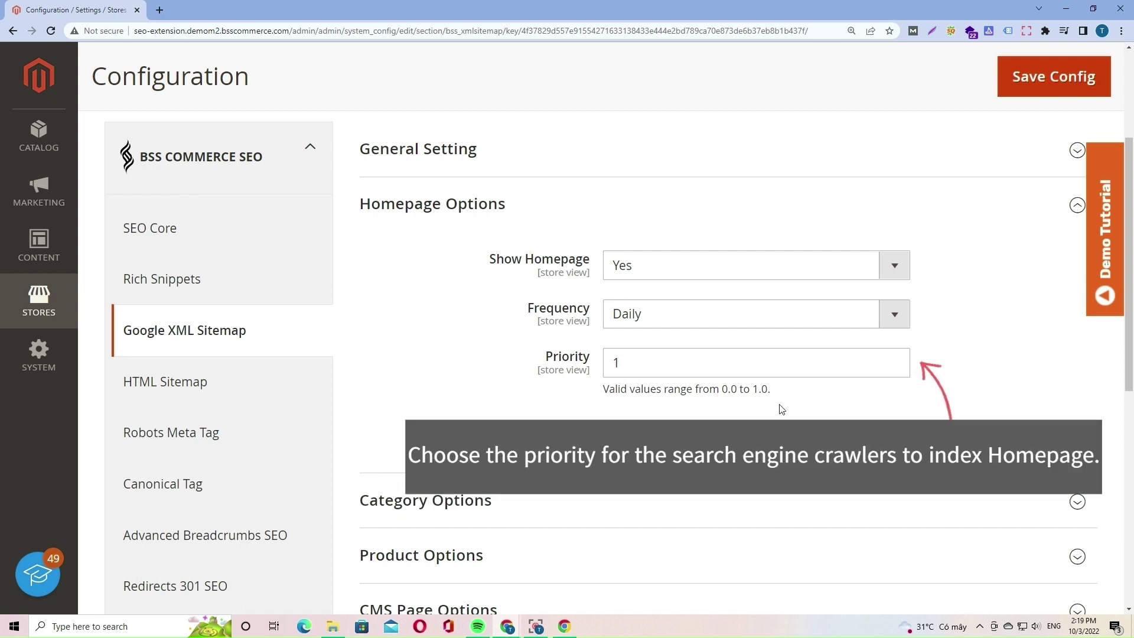
click(887, 448)
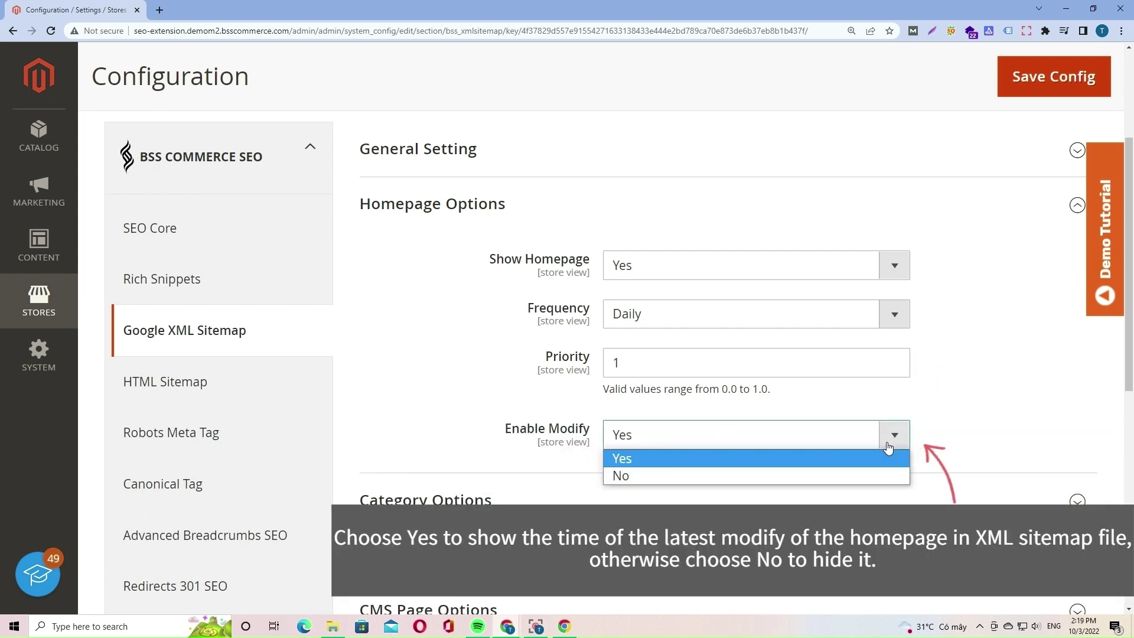
click(1000, 435)
Switch to Category Options, reviewing Daily frequency, priority 0.5 and the category ID example.
click(997, 207)
click(863, 263)
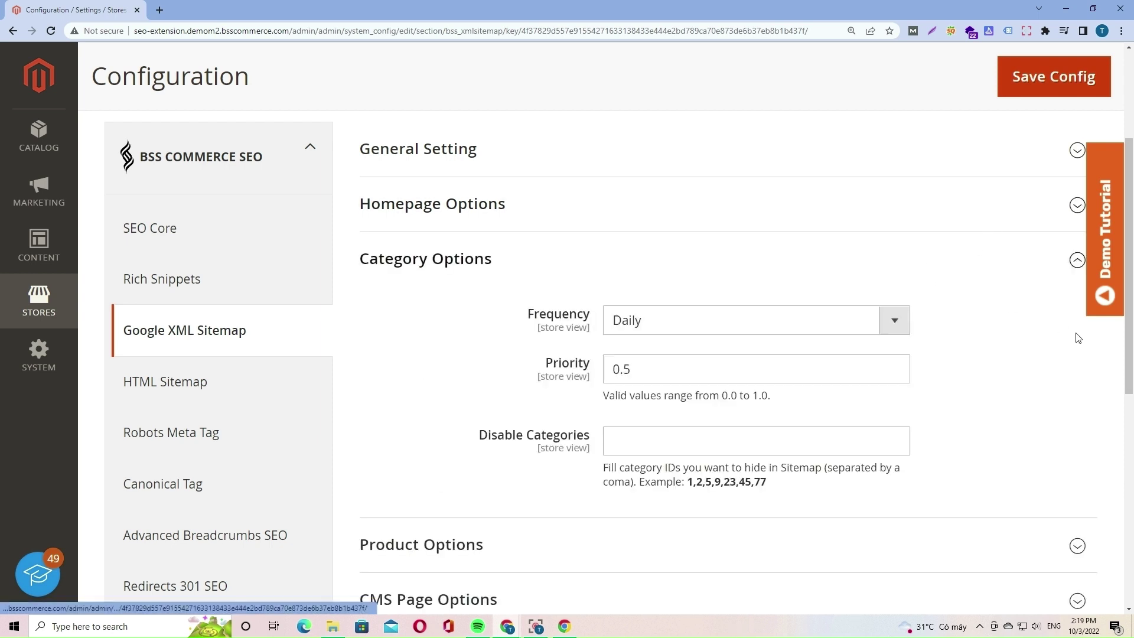
scroll(1057, 361, down, 1)
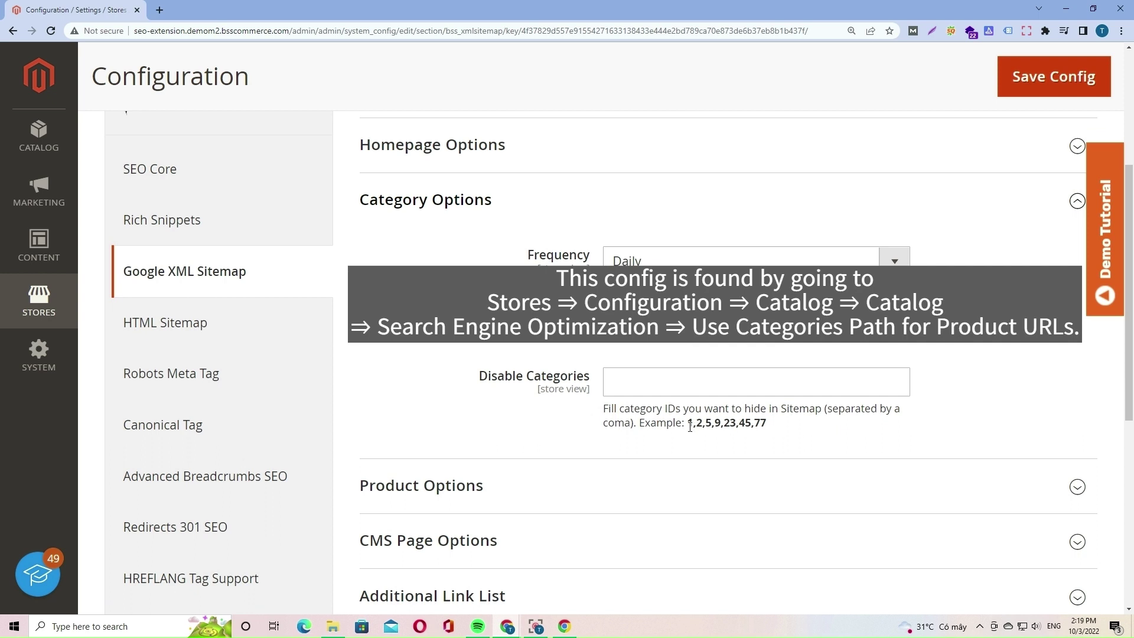
drag(689, 426, 762, 424)
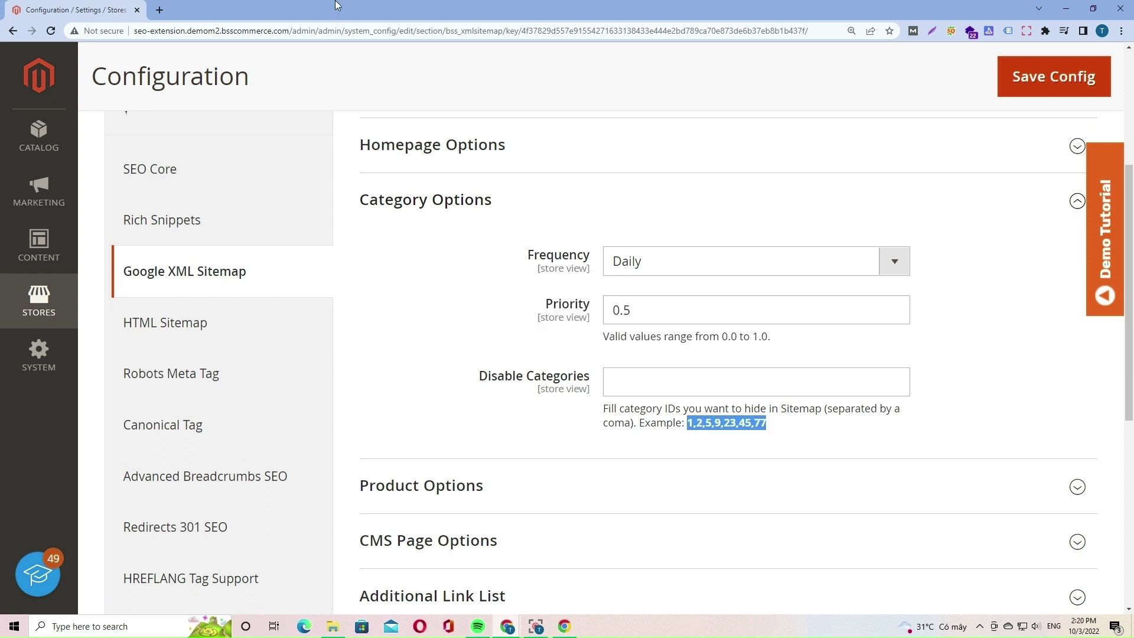
Open Product Options, keeping Enable Path No, Frequency Daily and Add Images All.
click(795, 194)
click(774, 276)
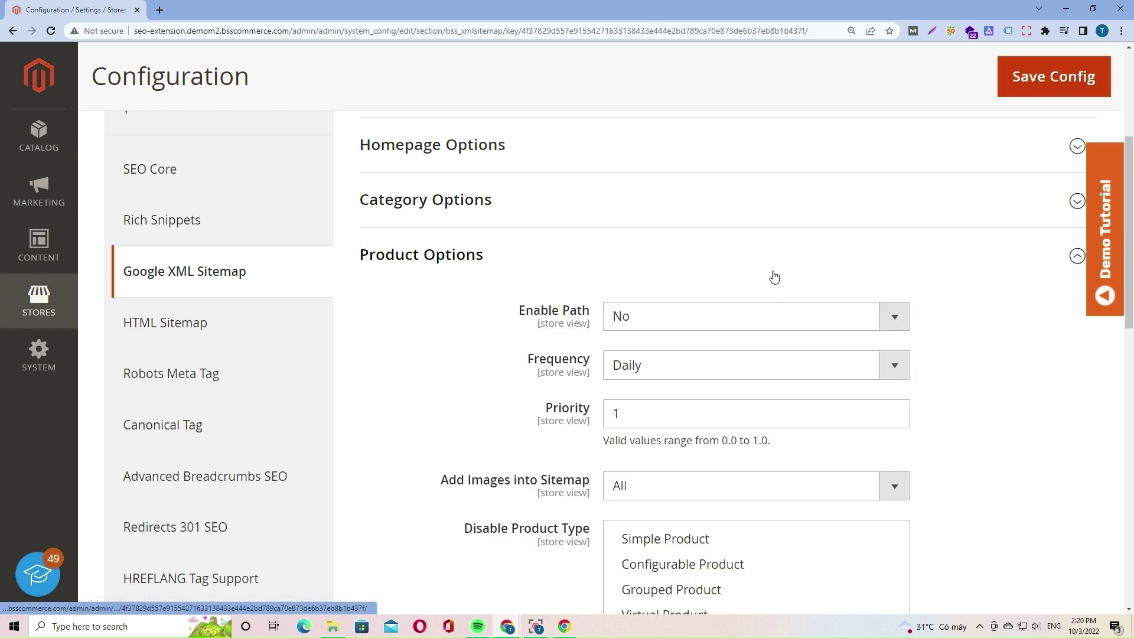
scroll(890, 353, down, 2)
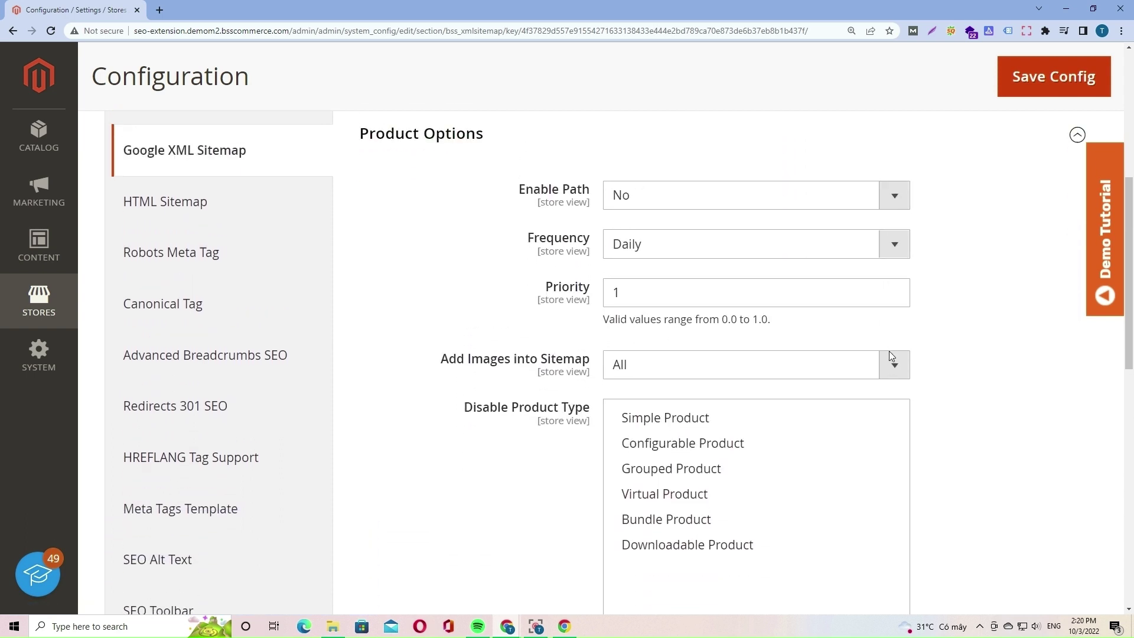
click(897, 212)
click(897, 239)
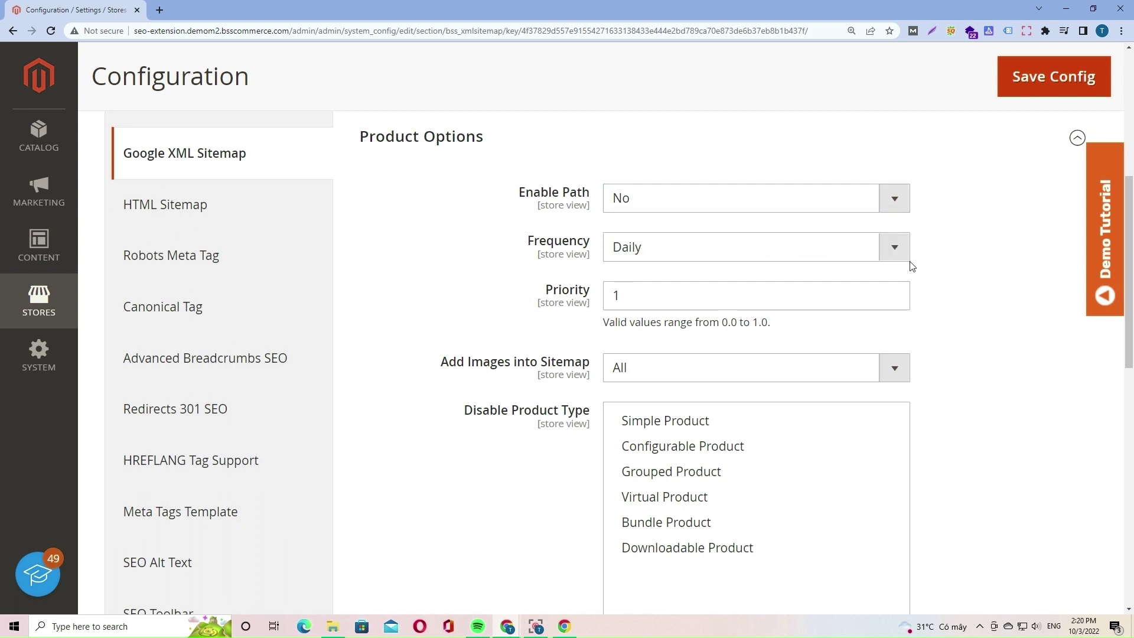
click(894, 248)
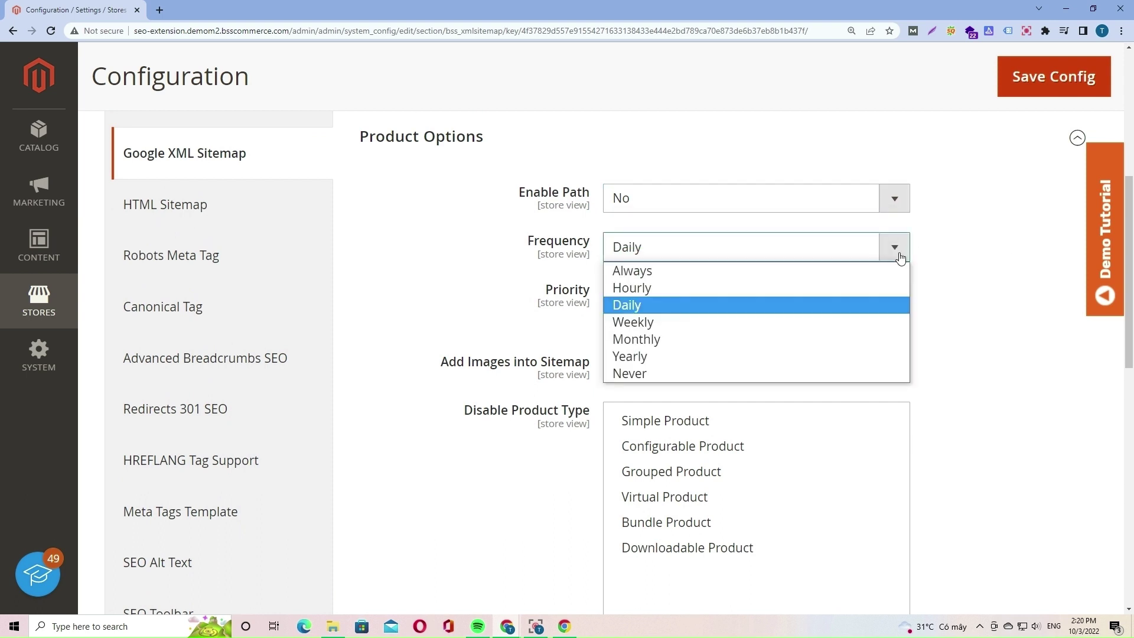
click(1056, 355)
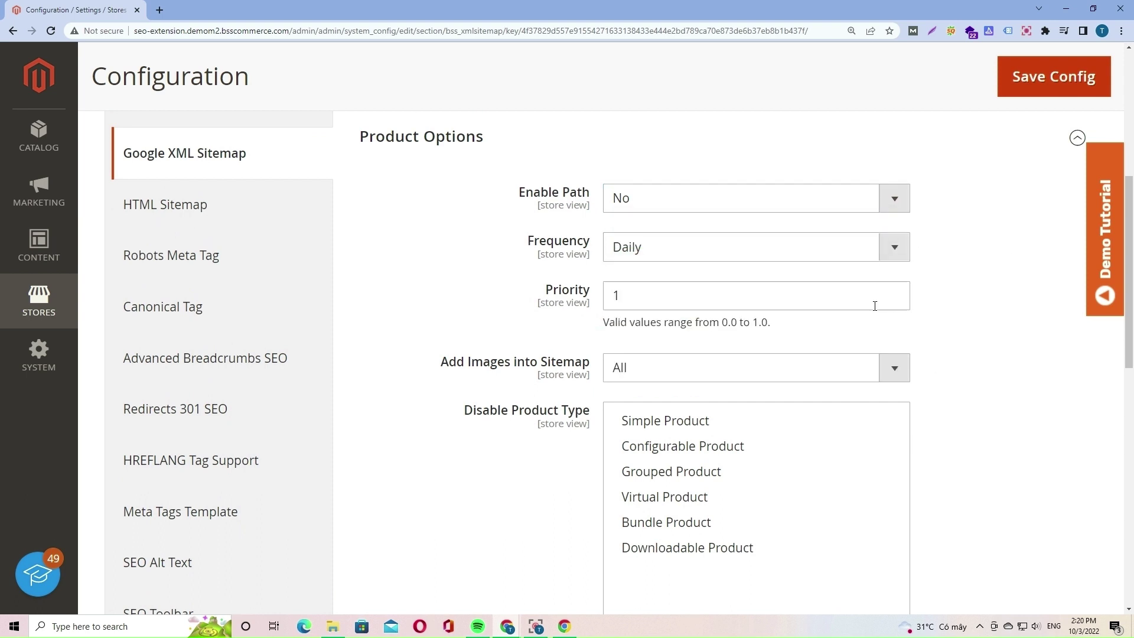
click(895, 372)
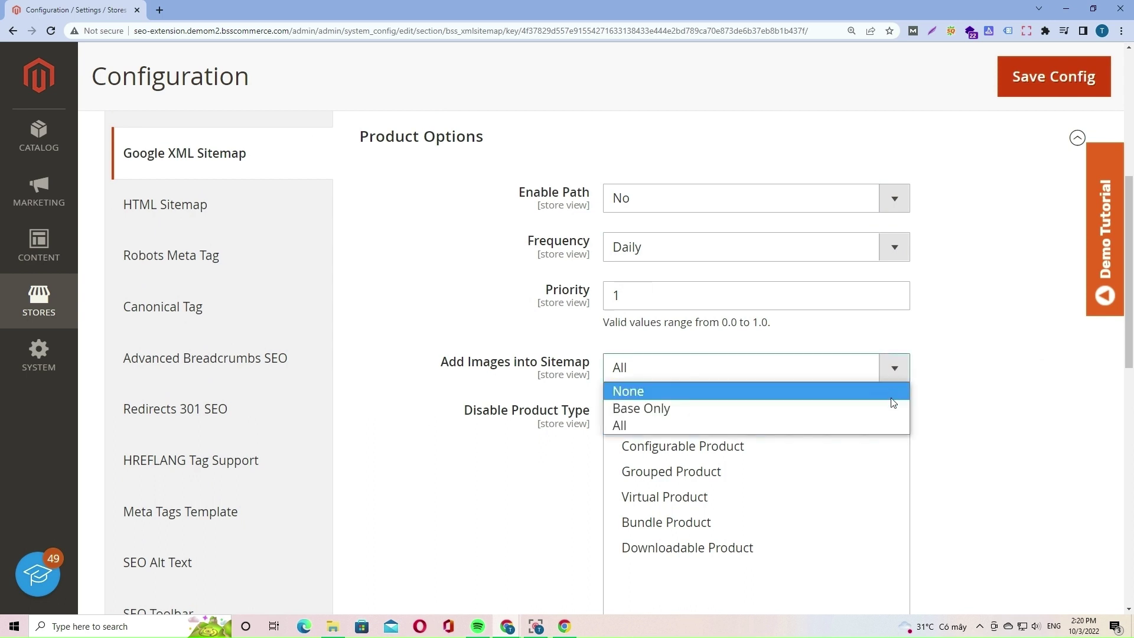
click(1026, 393)
Review priority 1 and excluded product ID 67, then collapse Product Options.
scroll(1026, 394, down, 2)
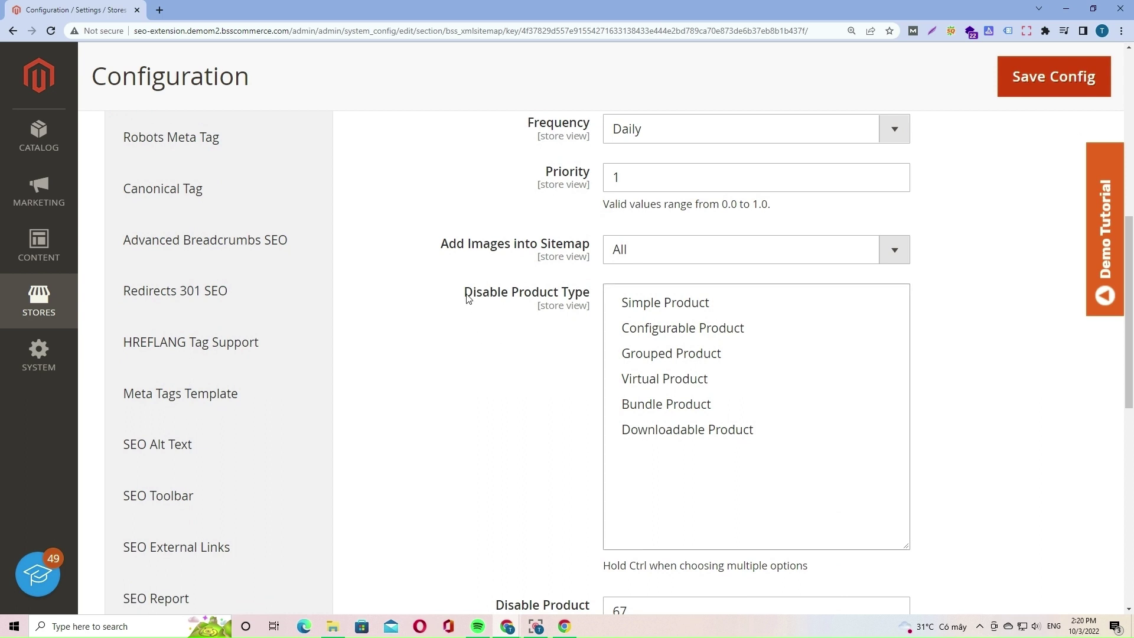
drag(499, 294, 571, 299)
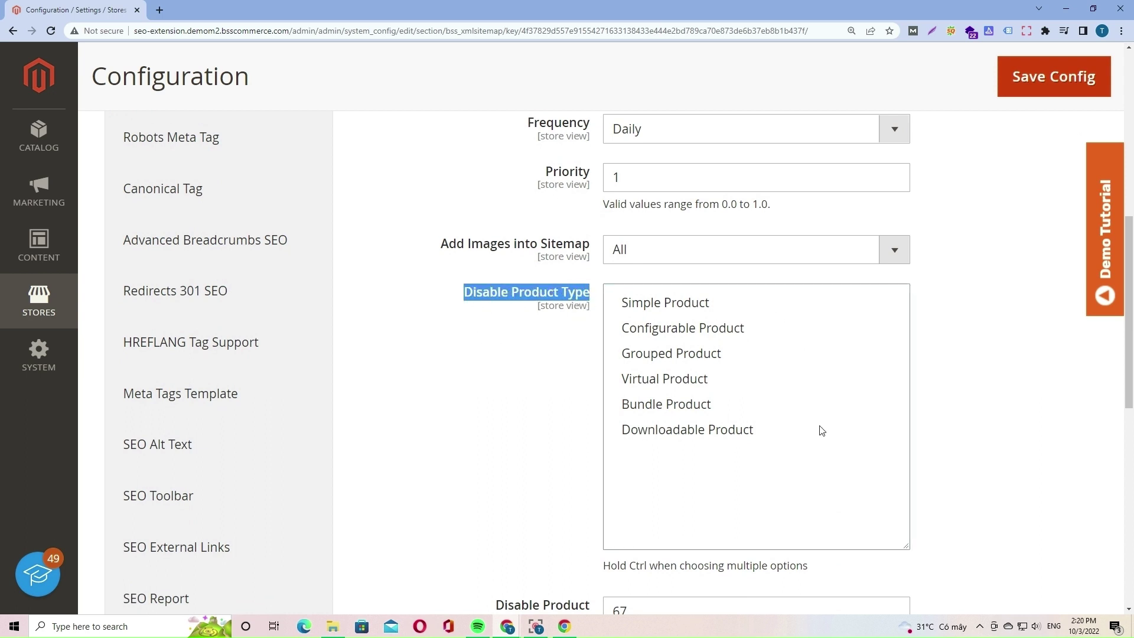
scroll(839, 454, down, 3)
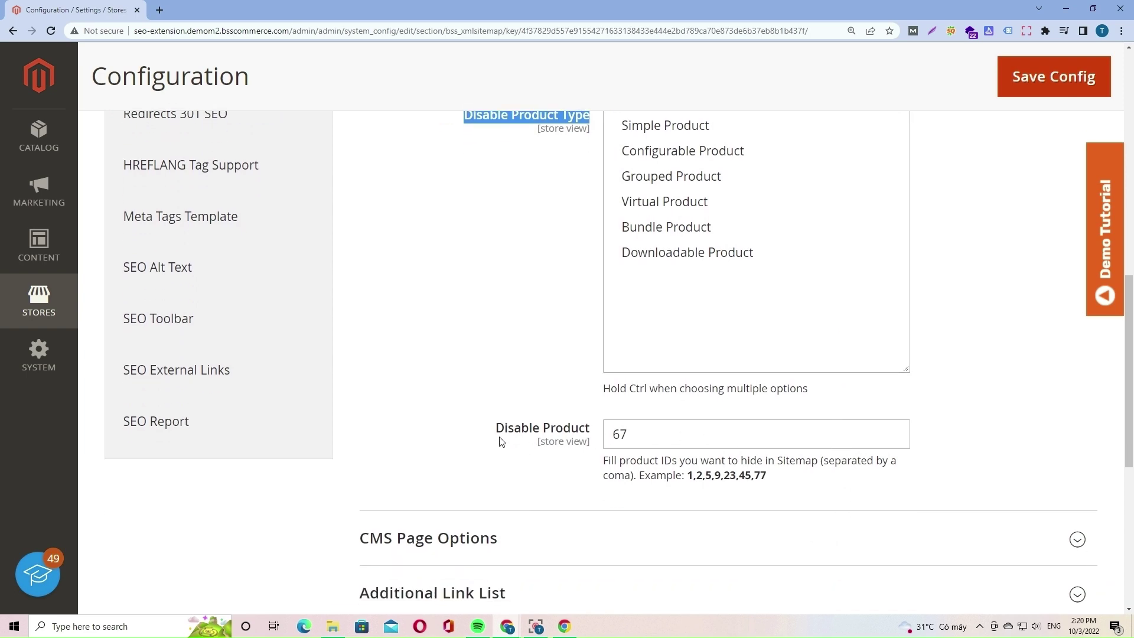
scroll(1090, 467, down, 3)
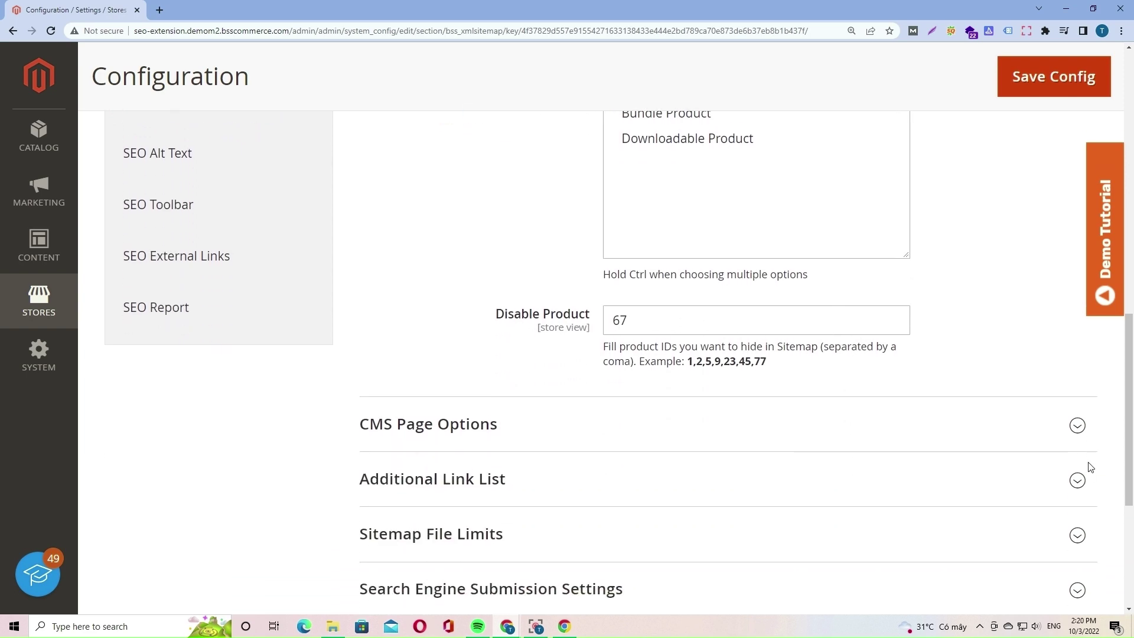
scroll(1088, 463, up, 8)
click(1048, 142)
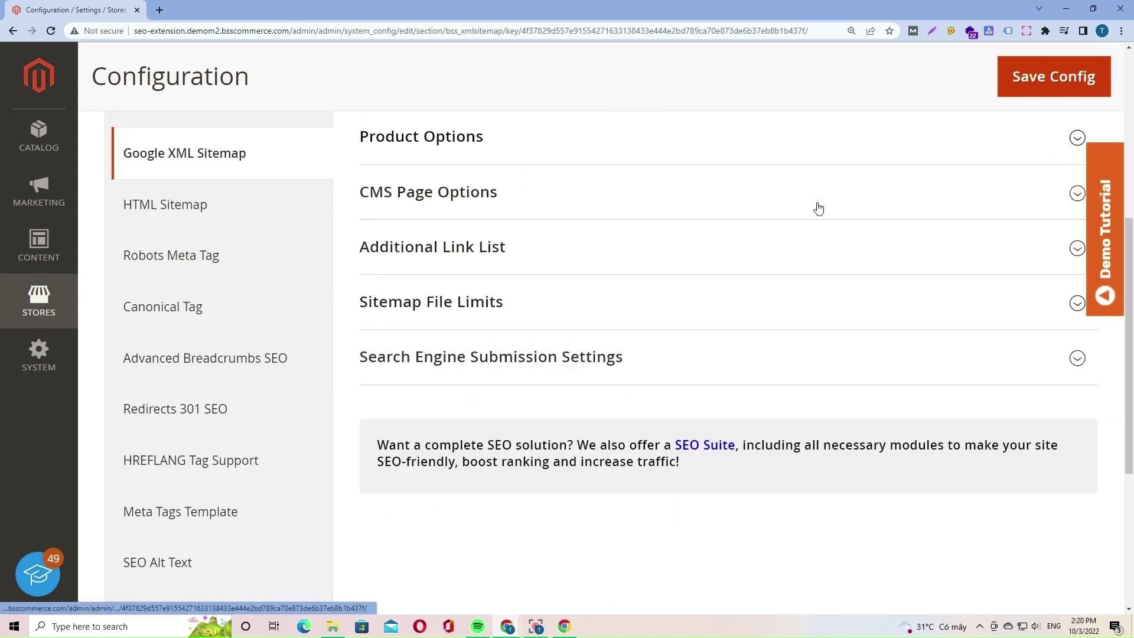
Keep CMS Page frequency Daily and priority 0.25, and review the six-page Disable CMS Link list.
click(818, 204)
scroll(931, 409, down, 1)
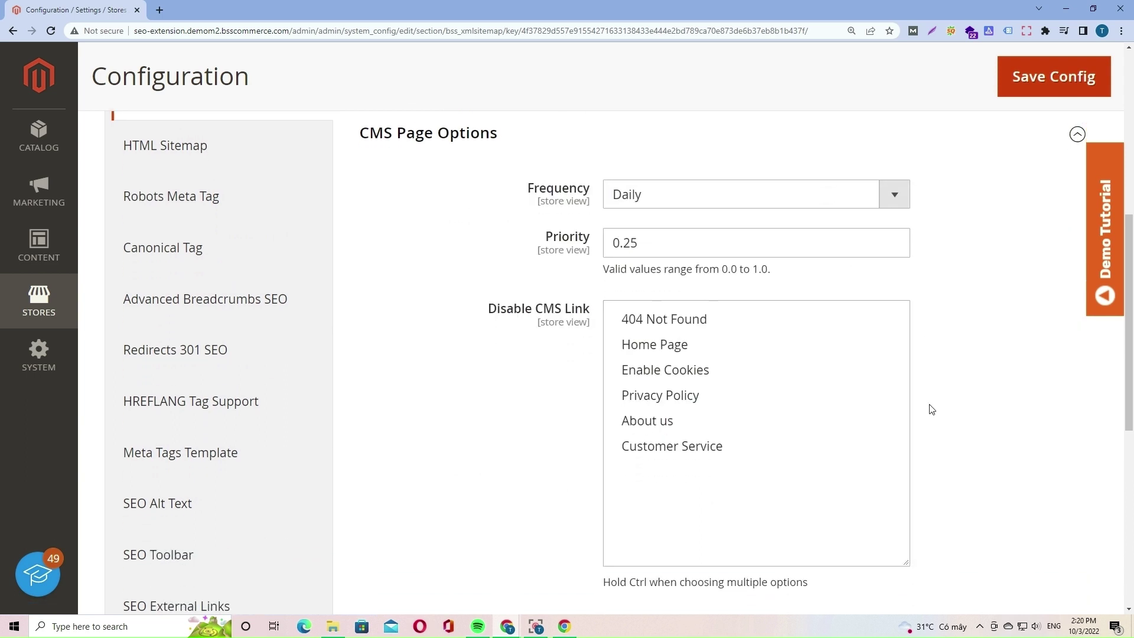
click(895, 198)
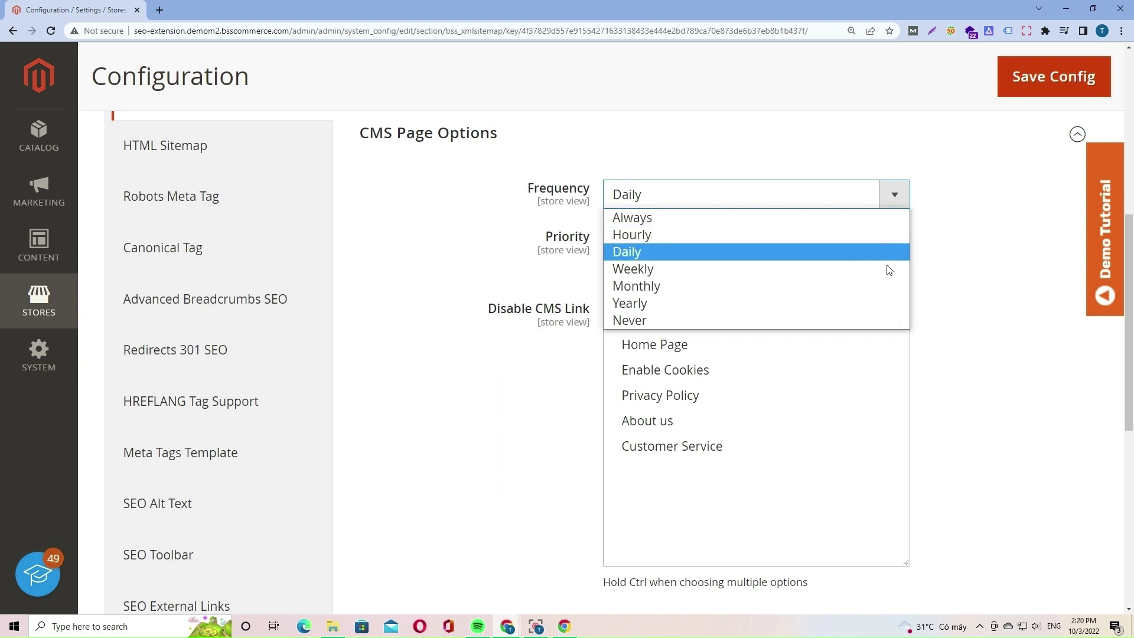
click(1017, 305)
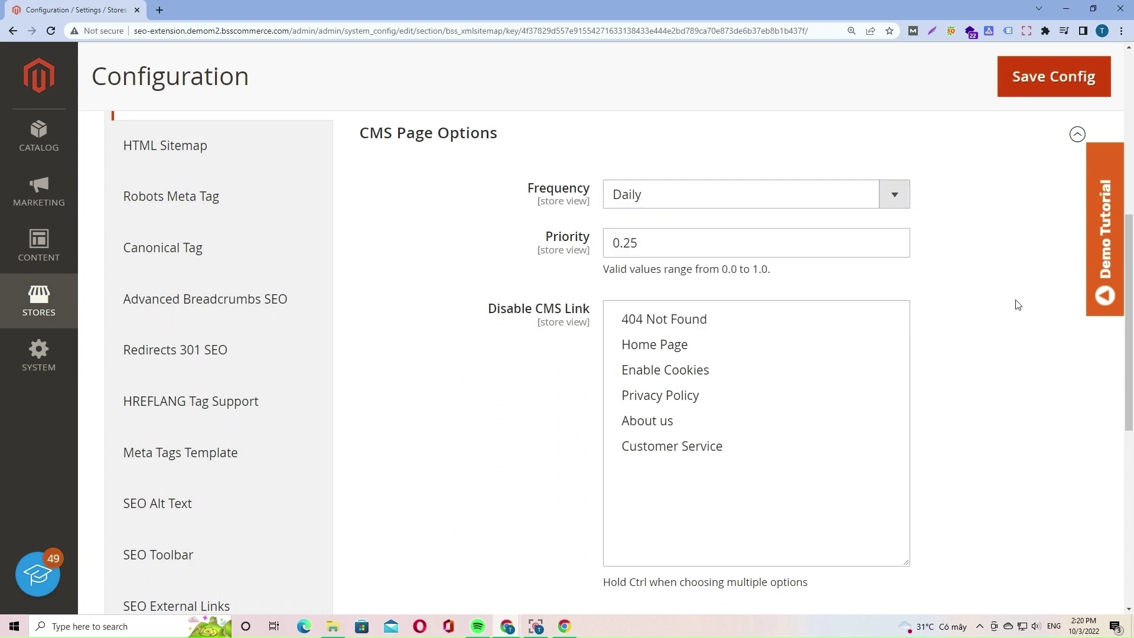
click(710, 240)
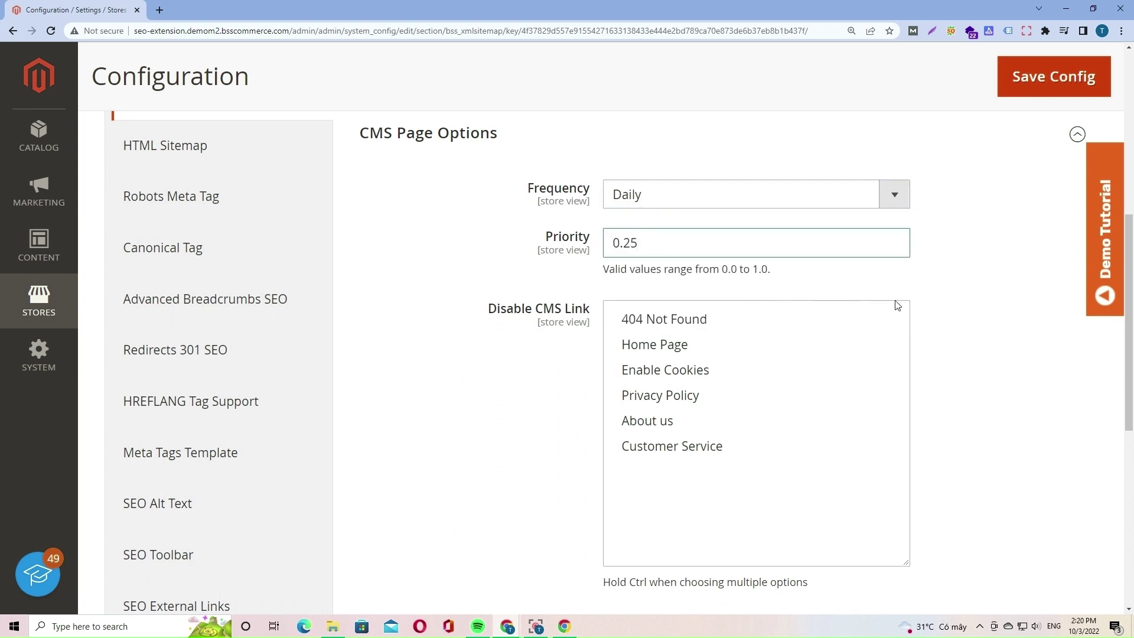
scroll(896, 305, down, 1)
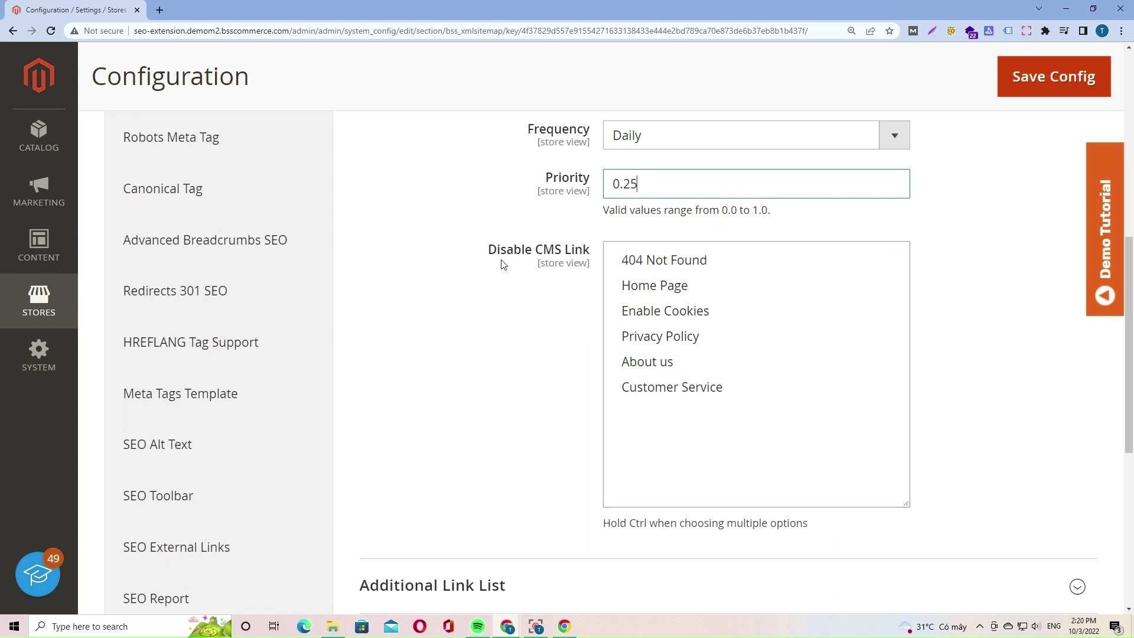
drag(489, 250, 594, 257)
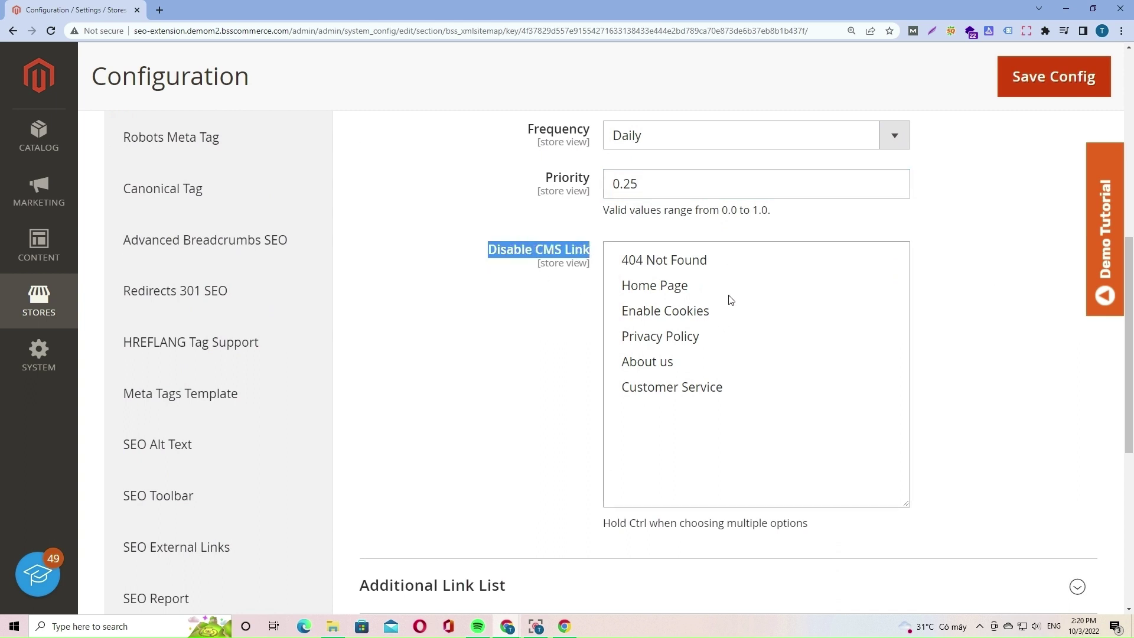
click(694, 419)
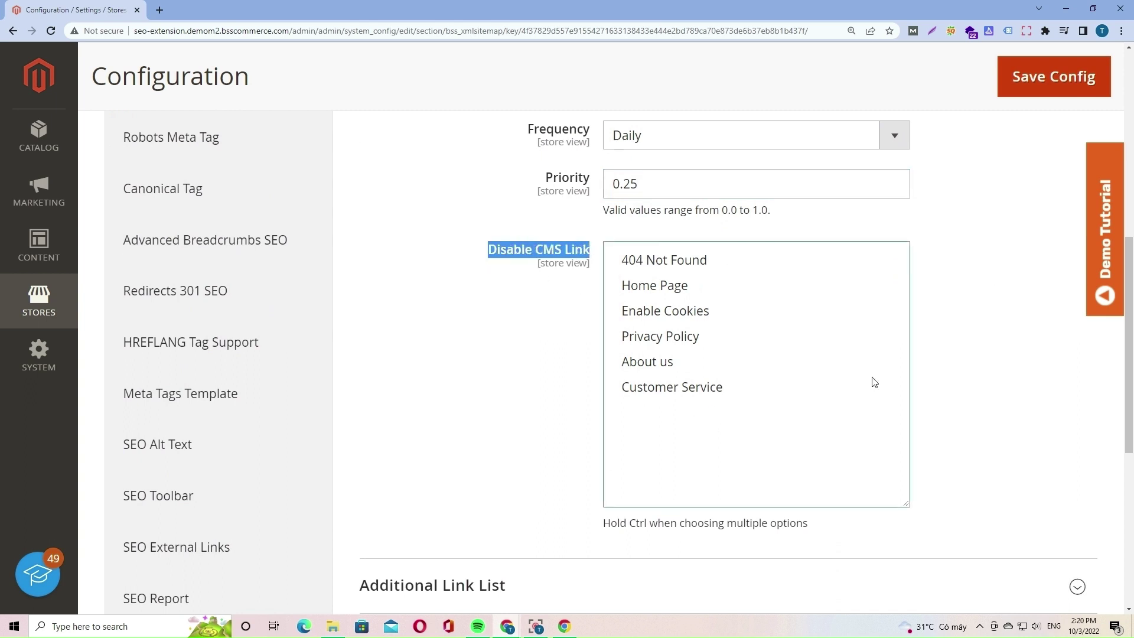
click(1020, 360)
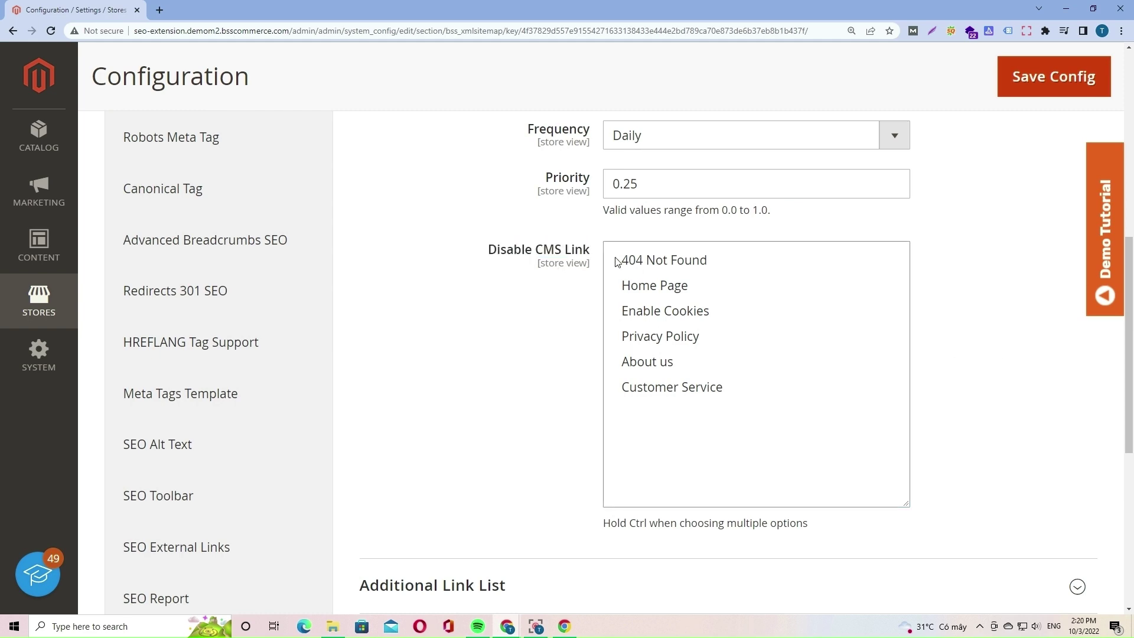
scroll(443, 467, down, 2)
click(475, 467)
scroll(742, 435, down, 3)
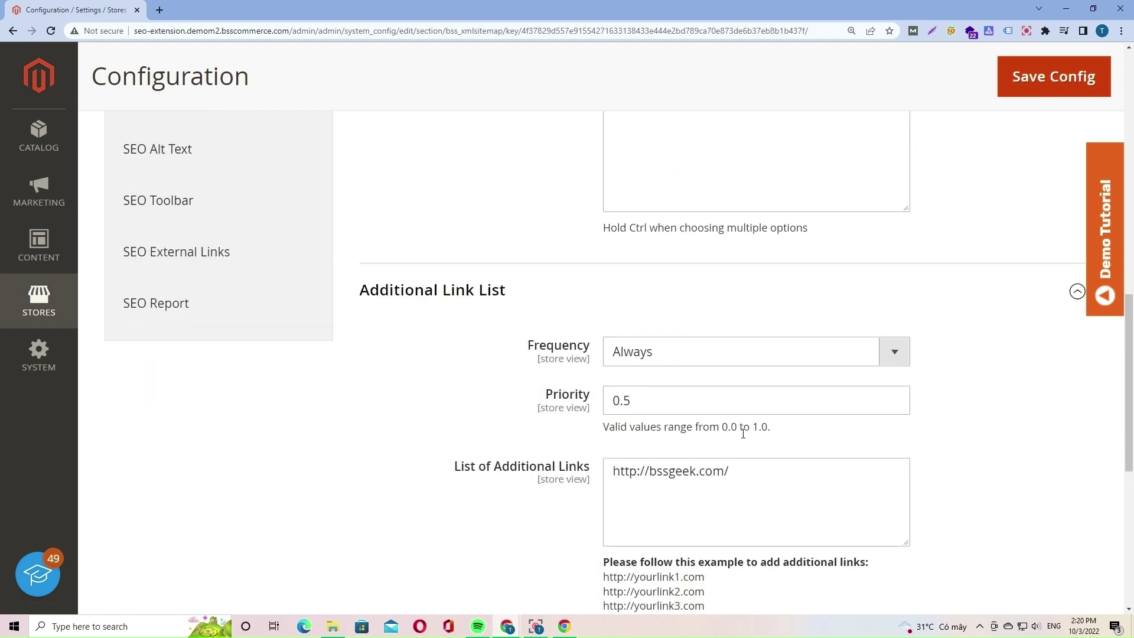
scroll(743, 434, down, 2)
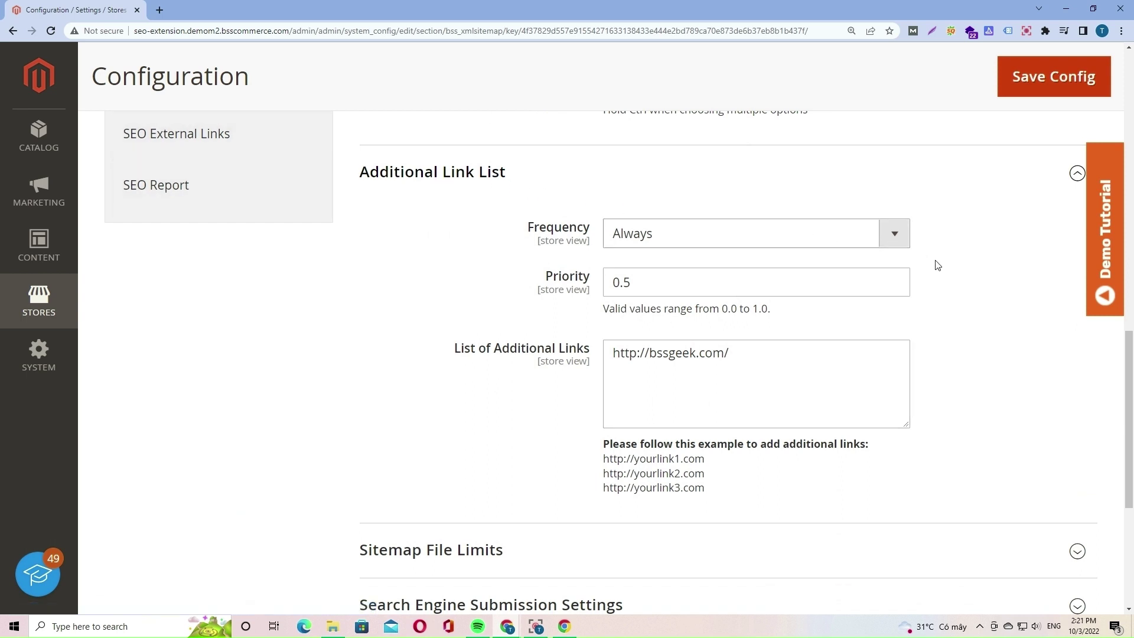
click(768, 361)
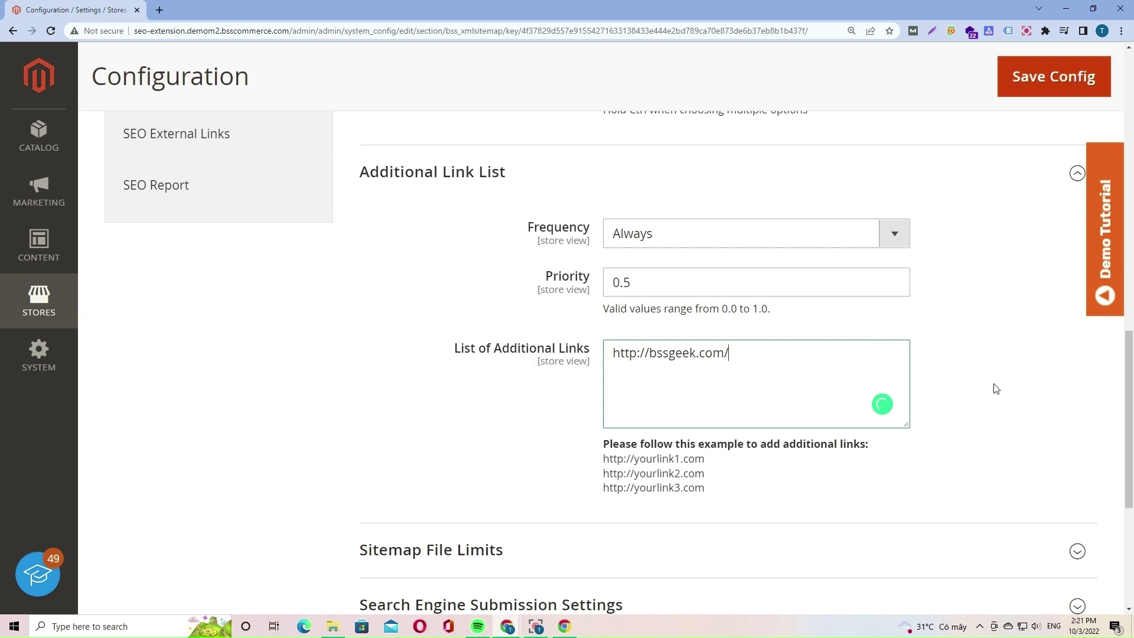
key(Return)
text(http://bsscommerce.com/)
Expand Sitemap File Limits and keep the sitemap divided by Date.
scroll(896, 324, down, 4)
click(896, 322)
scroll(987, 435, down, 1)
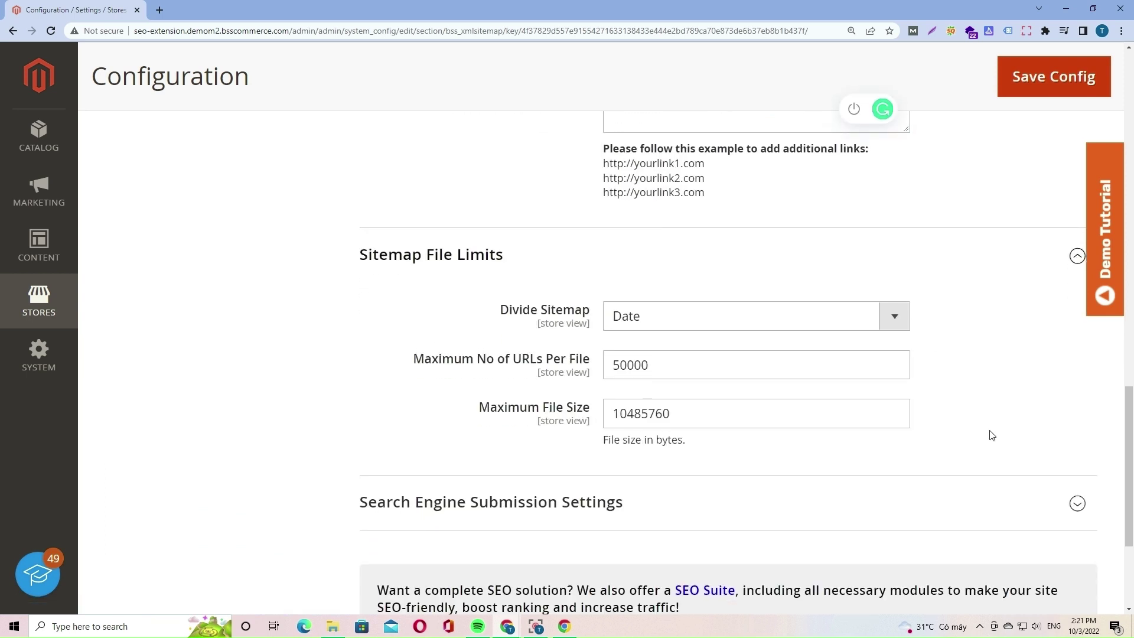
click(892, 316)
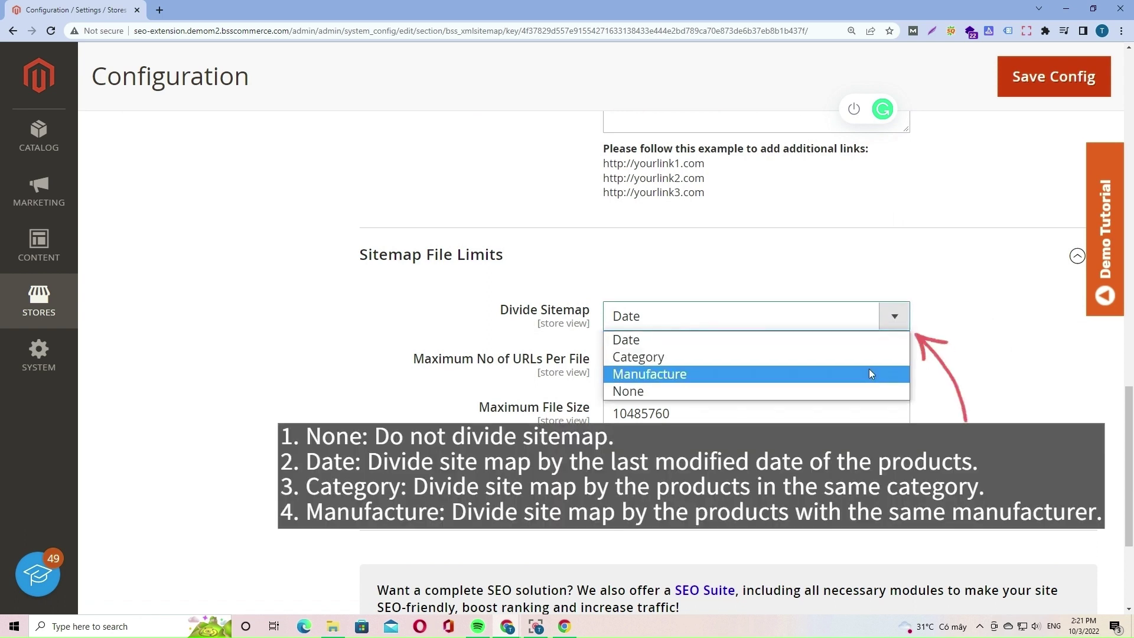
click(980, 326)
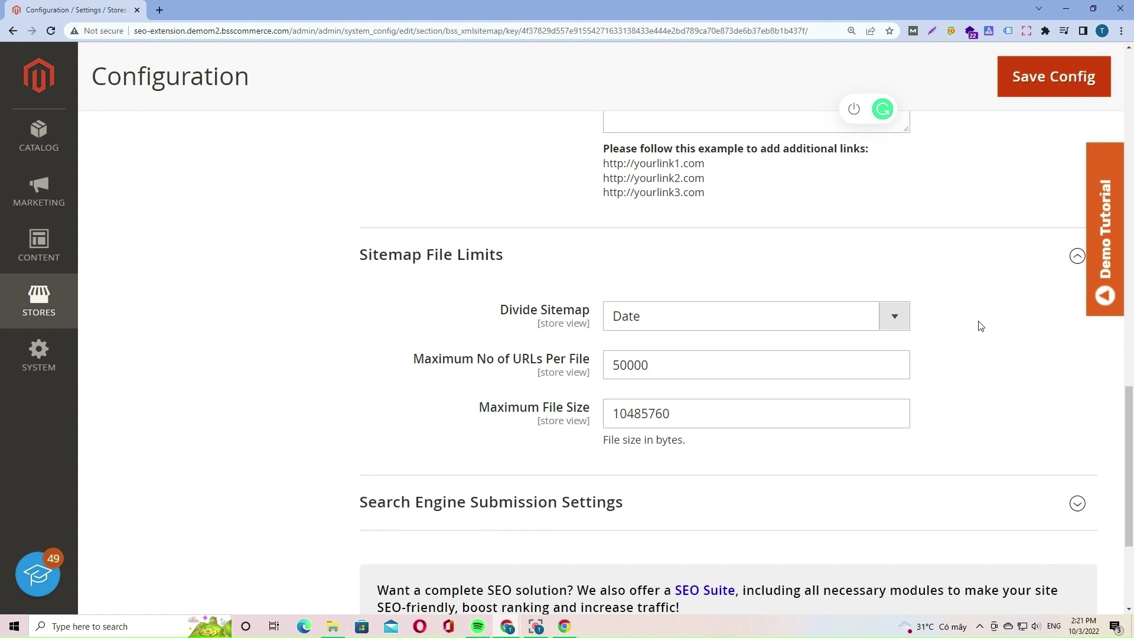
Expand Search Engine Submission Settings and review the Robots.txt submission choices.
click(929, 507)
scroll(931, 458, down, 4)
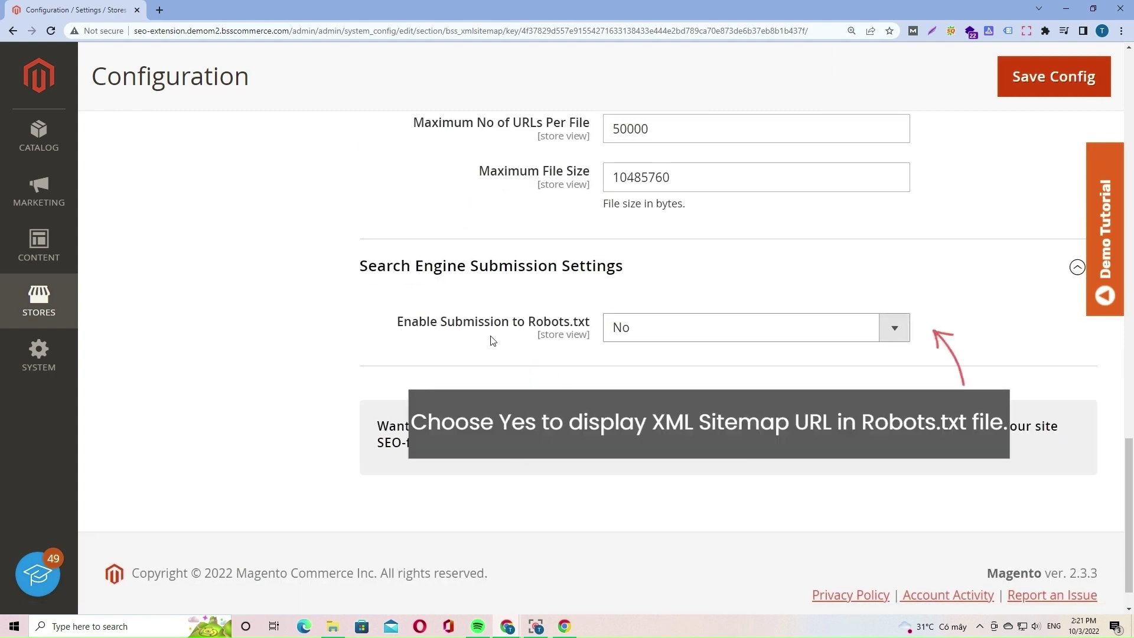
click(894, 331)
scroll(975, 342, up, 12)
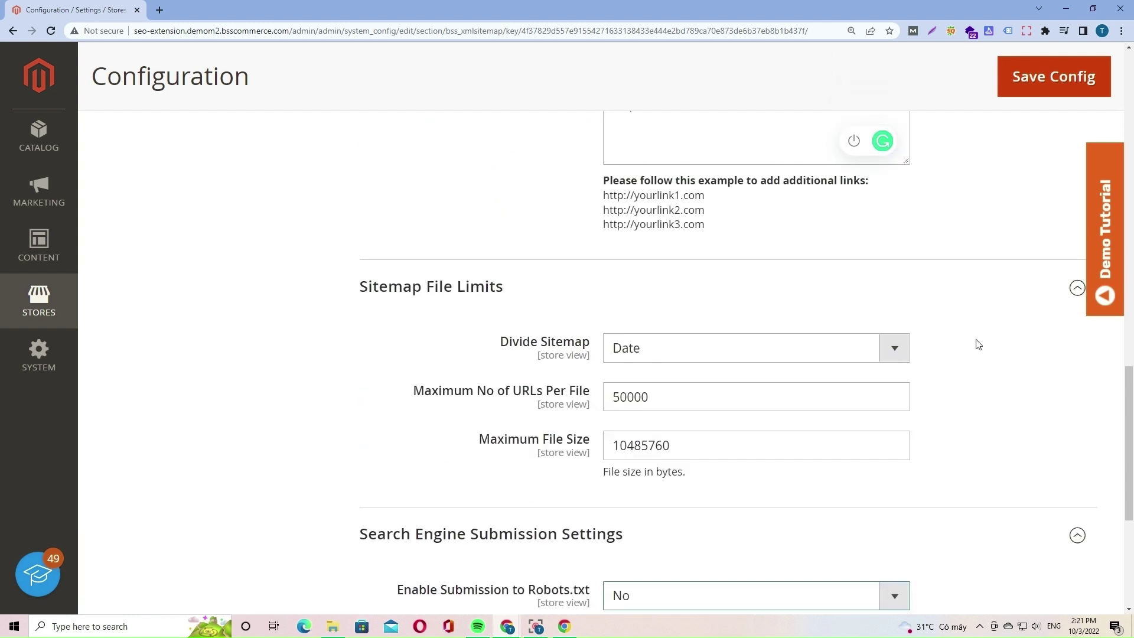
scroll(978, 342, up, 4)
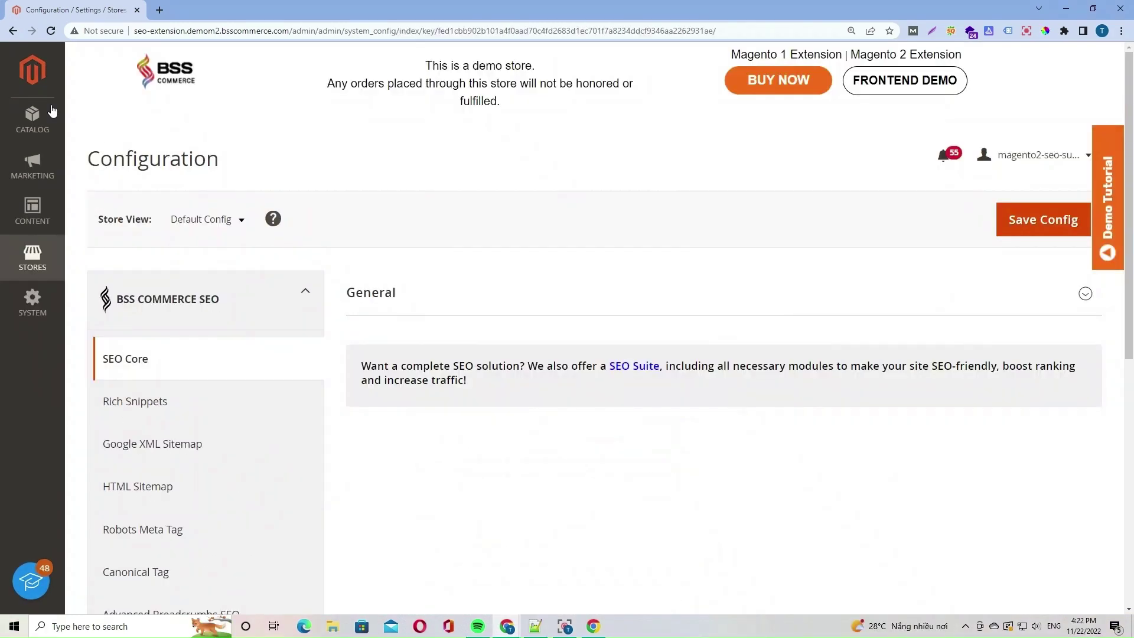
Create a new Google XML sitemap with filename 'test' and path '/'.
click(33, 166)
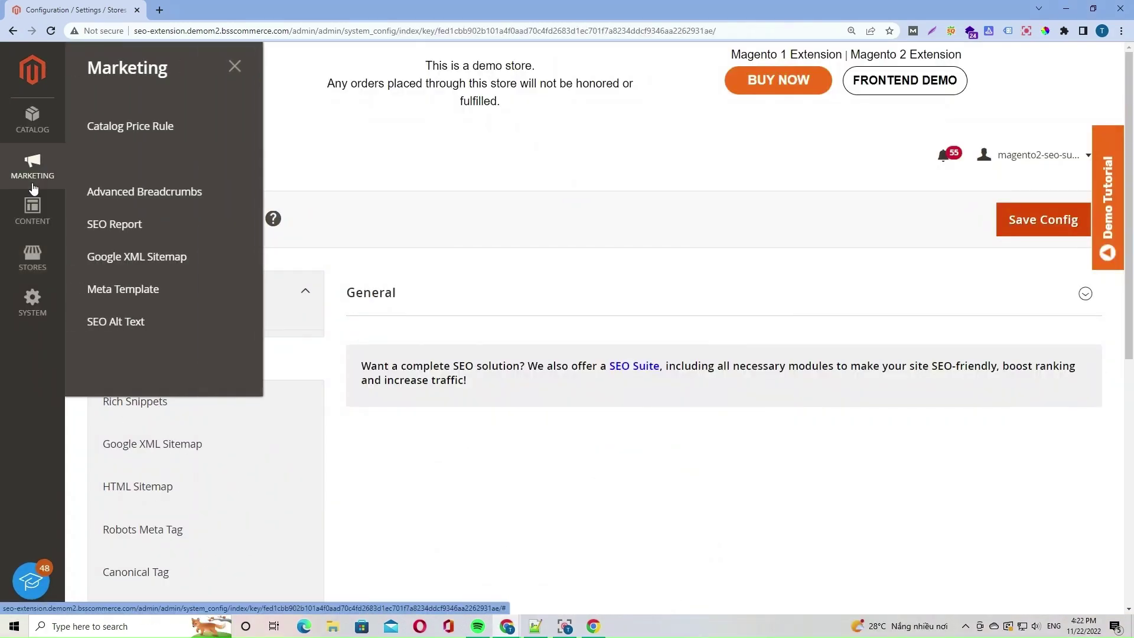
click(128, 258)
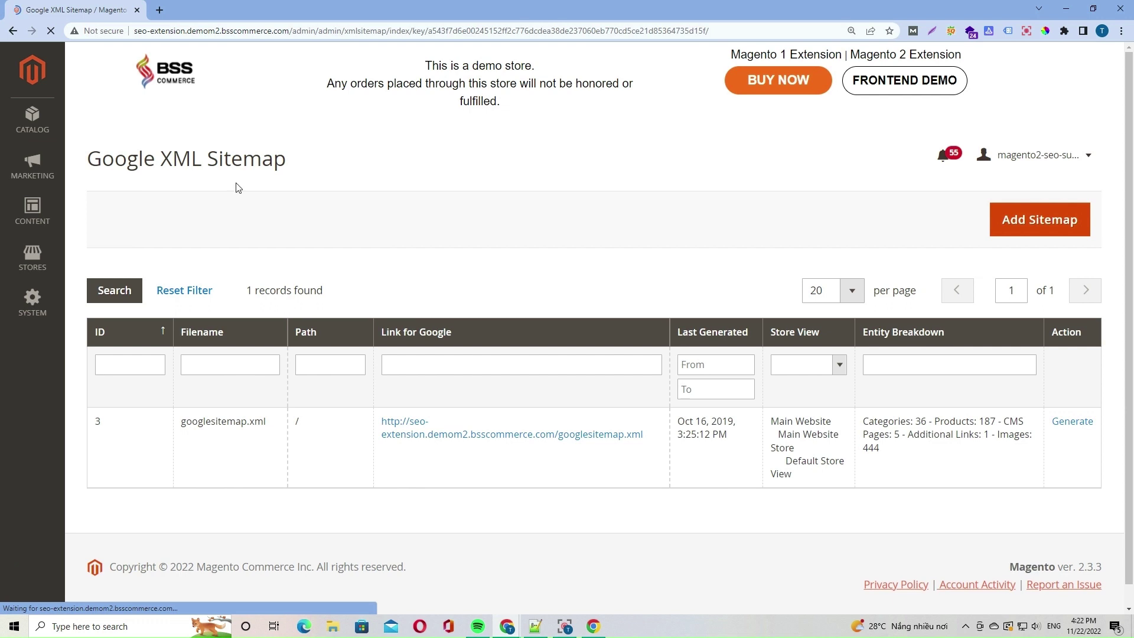
click(1044, 223)
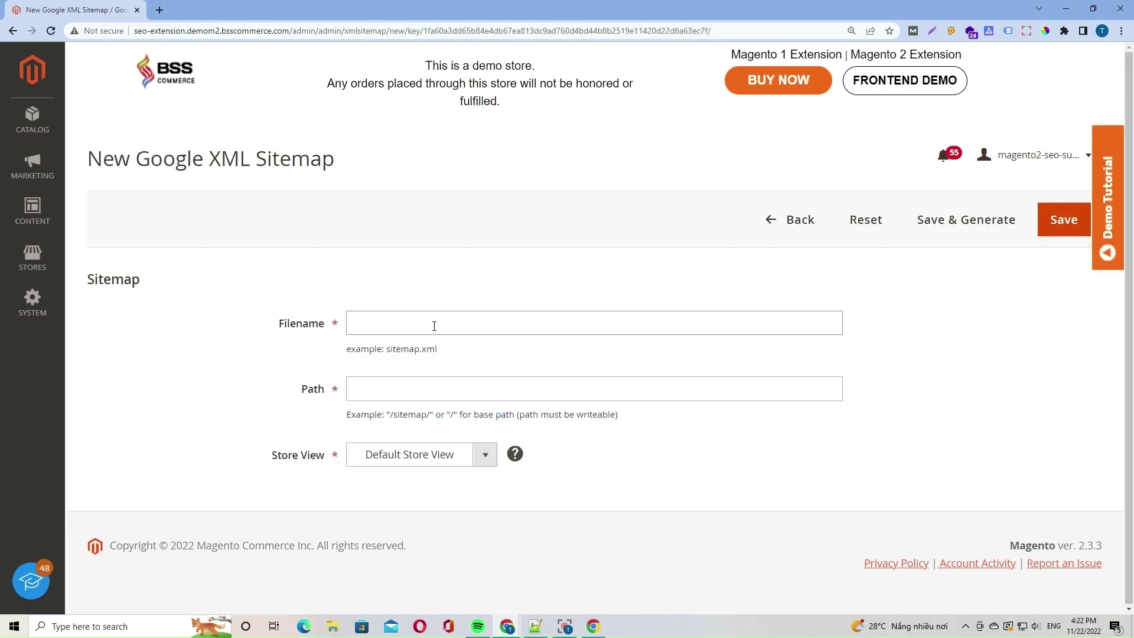
click(434, 326)
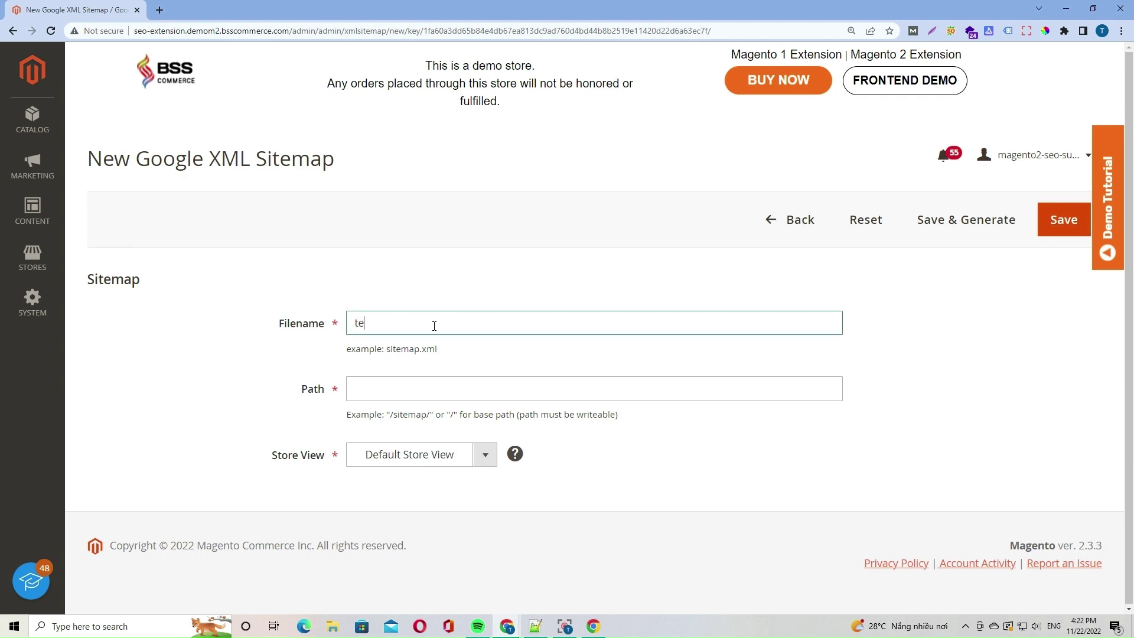
click(437, 393)
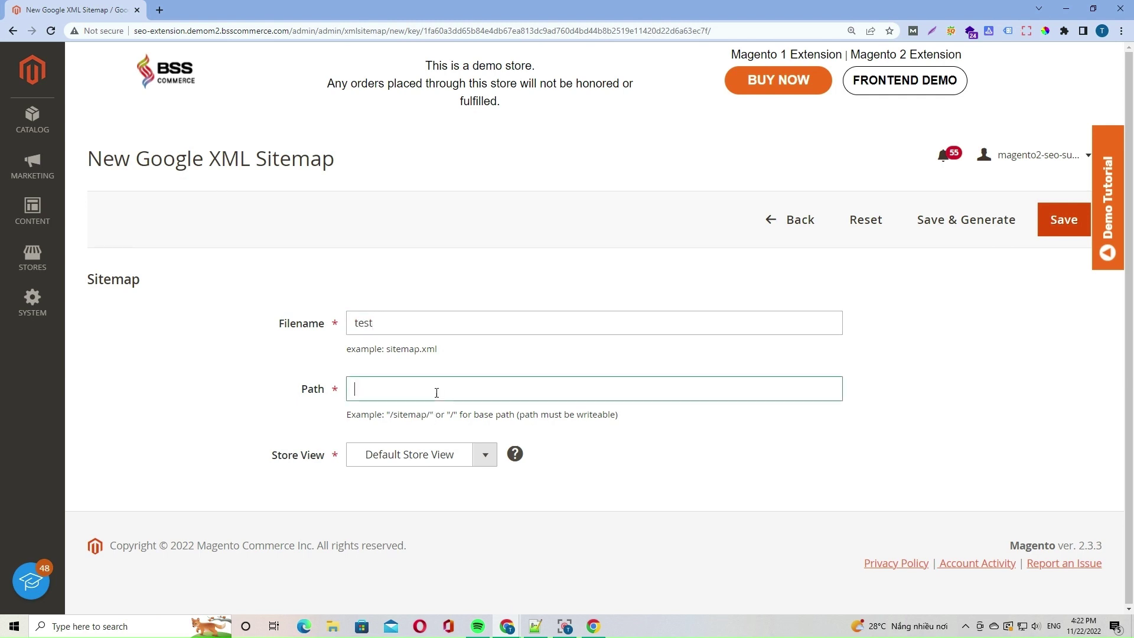
click(821, 440)
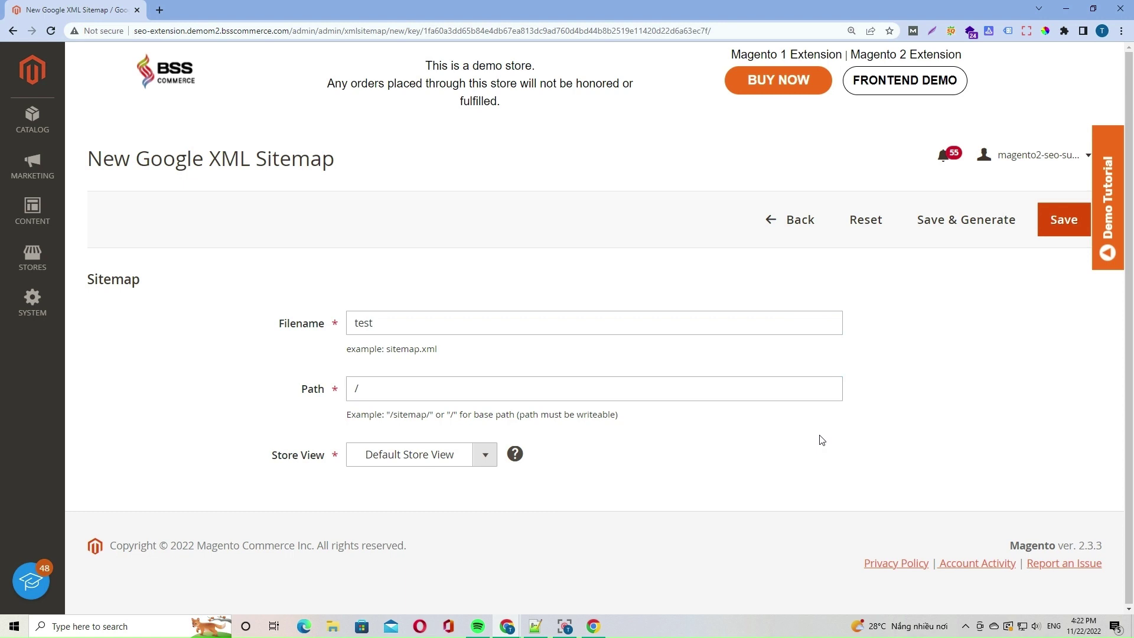
Keep Default Store View, save the 'test' sitemap and generate its file.
click(476, 458)
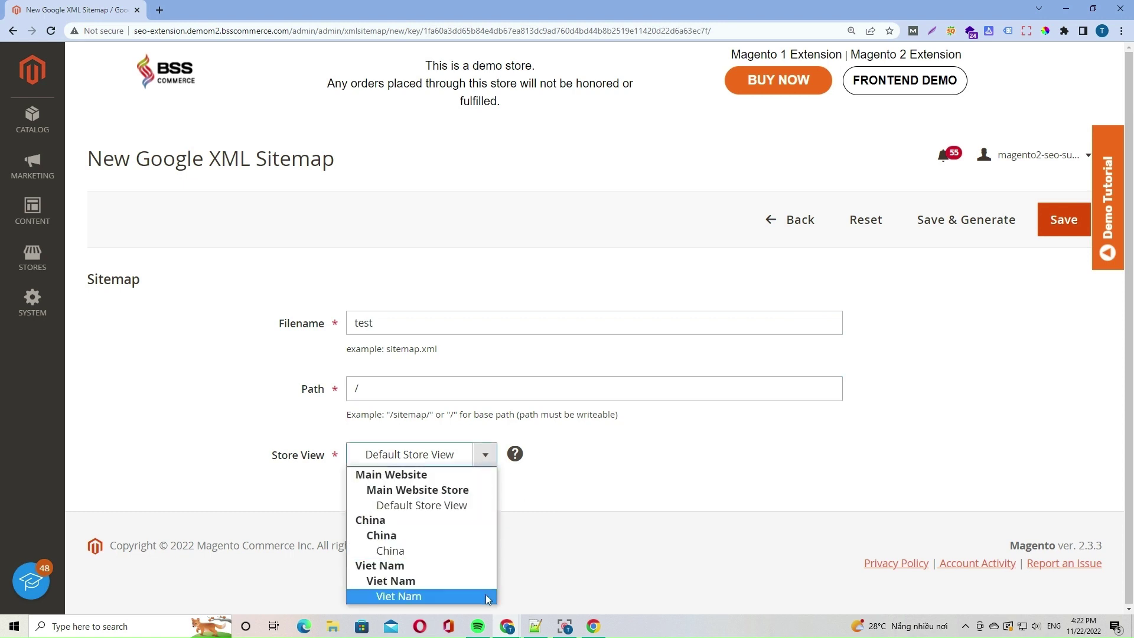
click(654, 479)
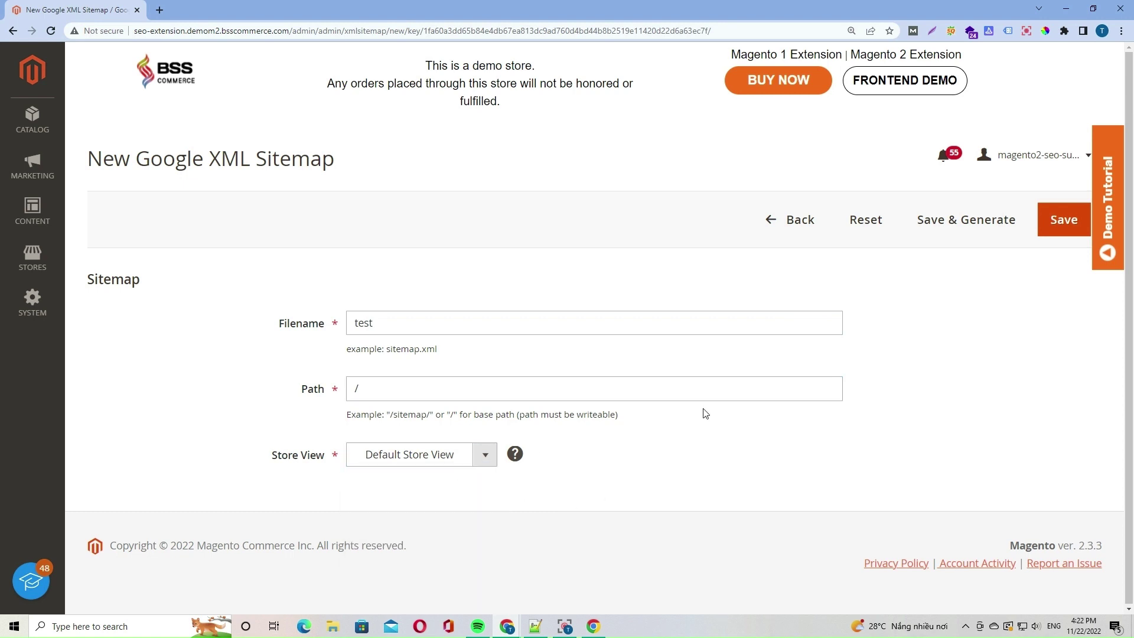
click(1057, 222)
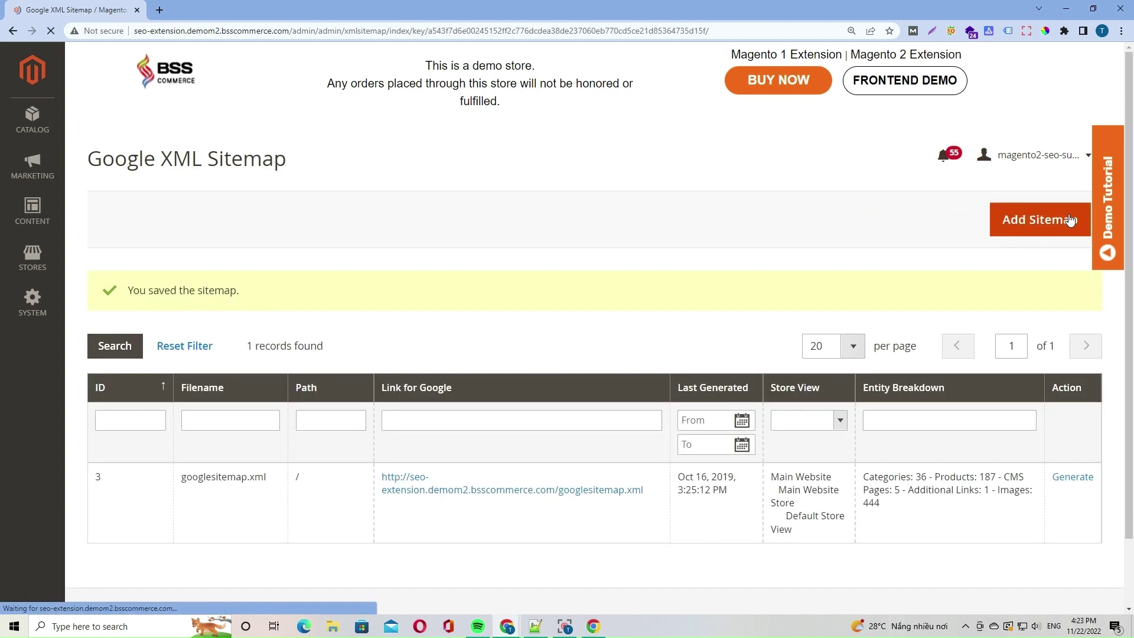
click(1077, 478)
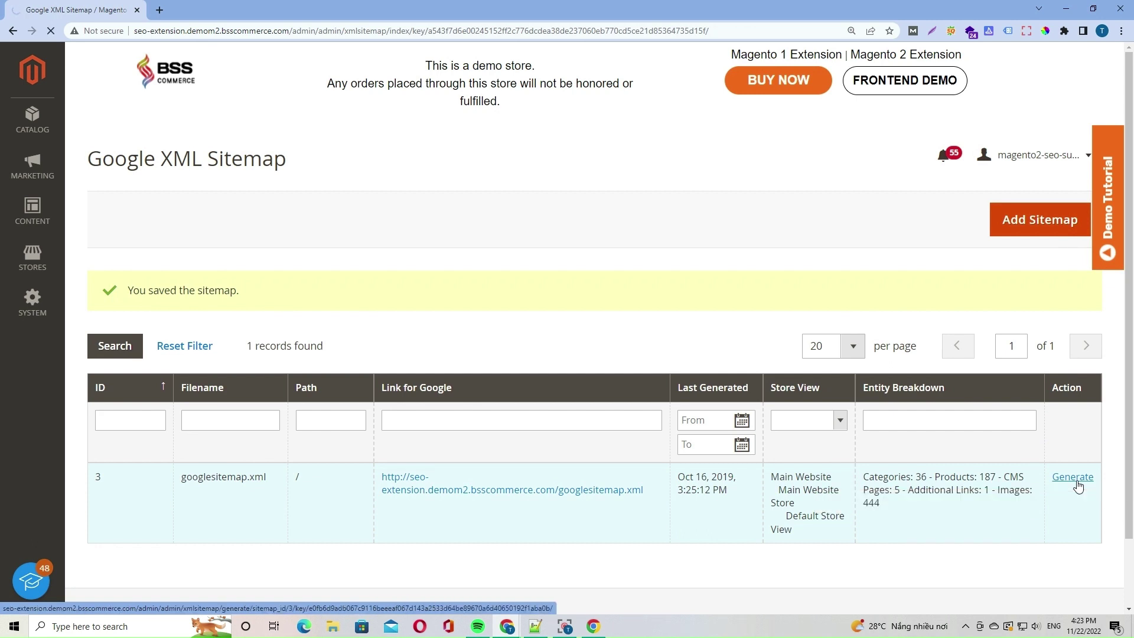
click(512, 489)
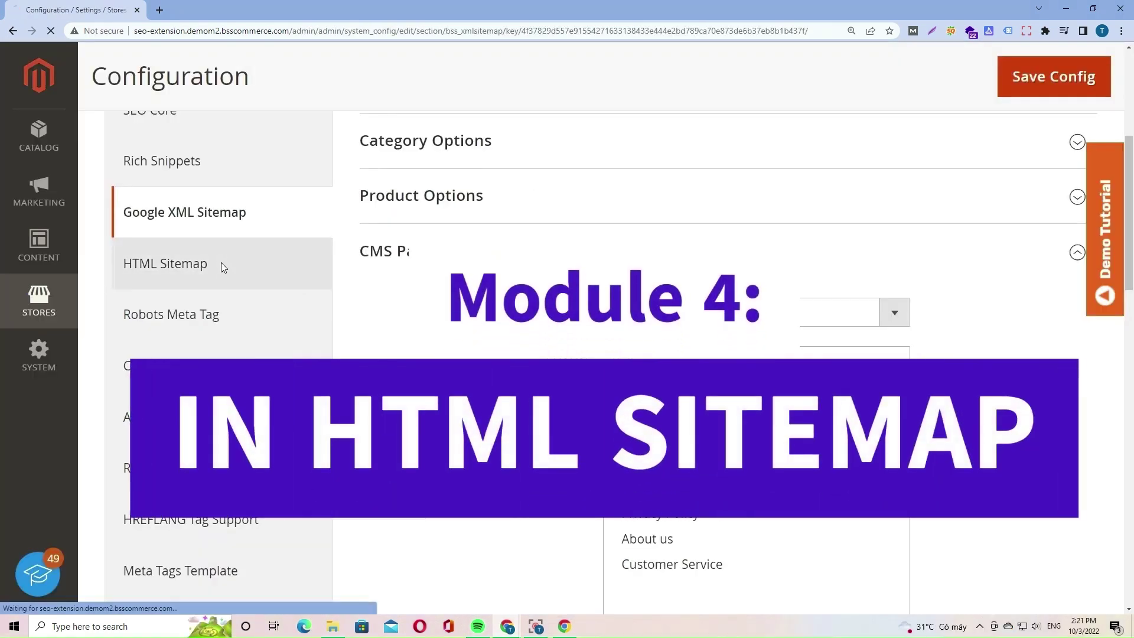
Open the HTML Sitemap configuration and expand its General settings.
click(221, 263)
scroll(630, 196, down, 4)
scroll(631, 197, up, 4)
click(643, 187)
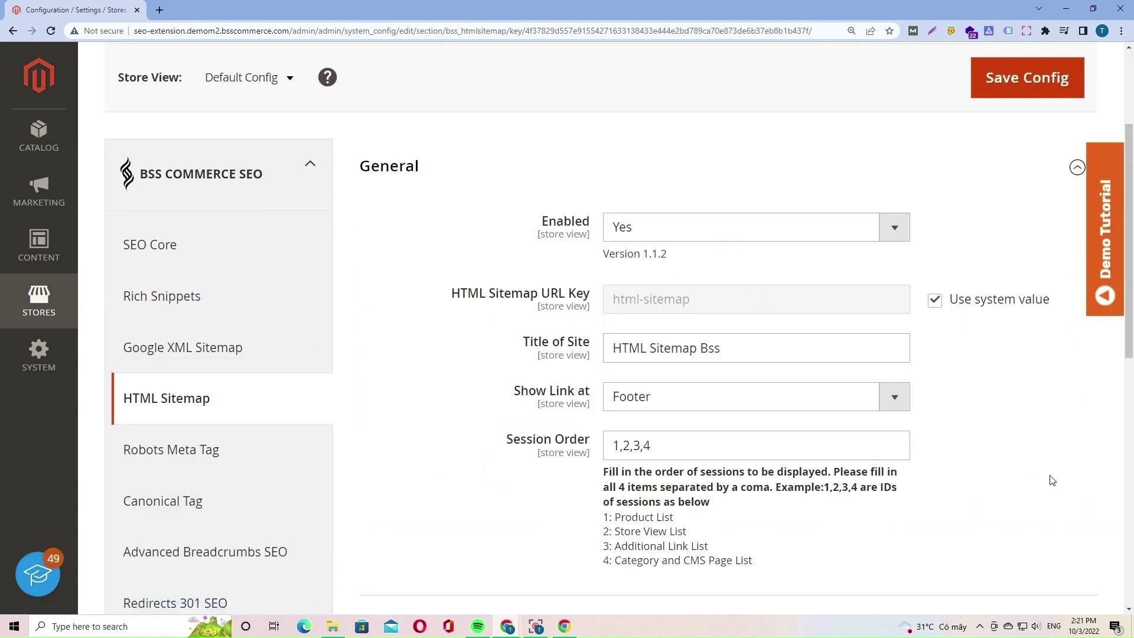
scroll(1052, 480, down, 2)
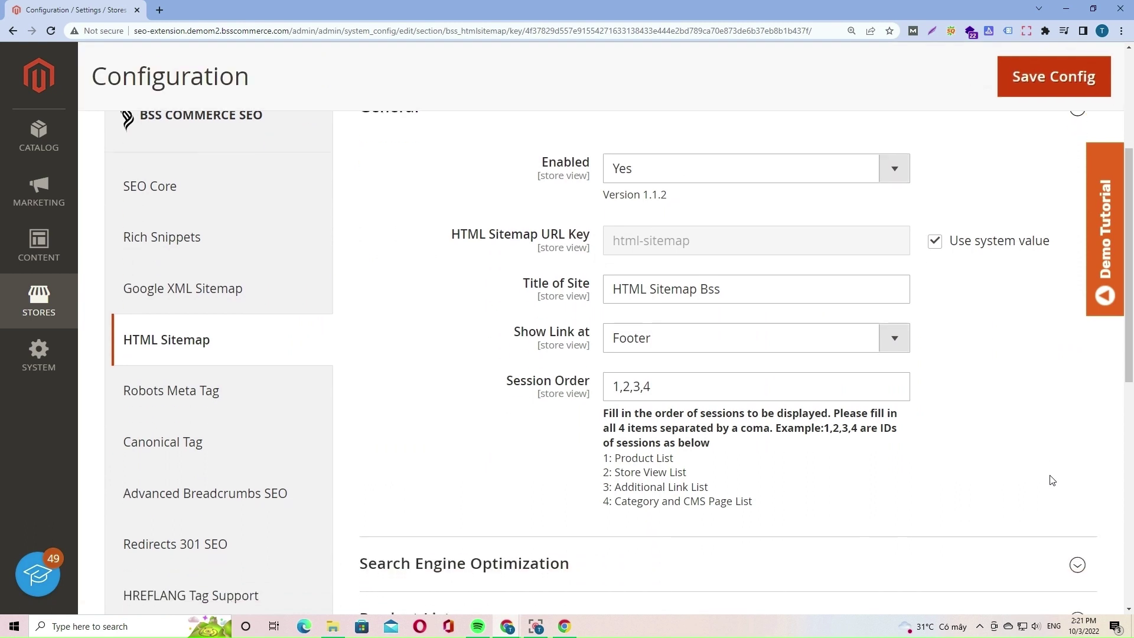
scroll(1052, 481, up, 2)
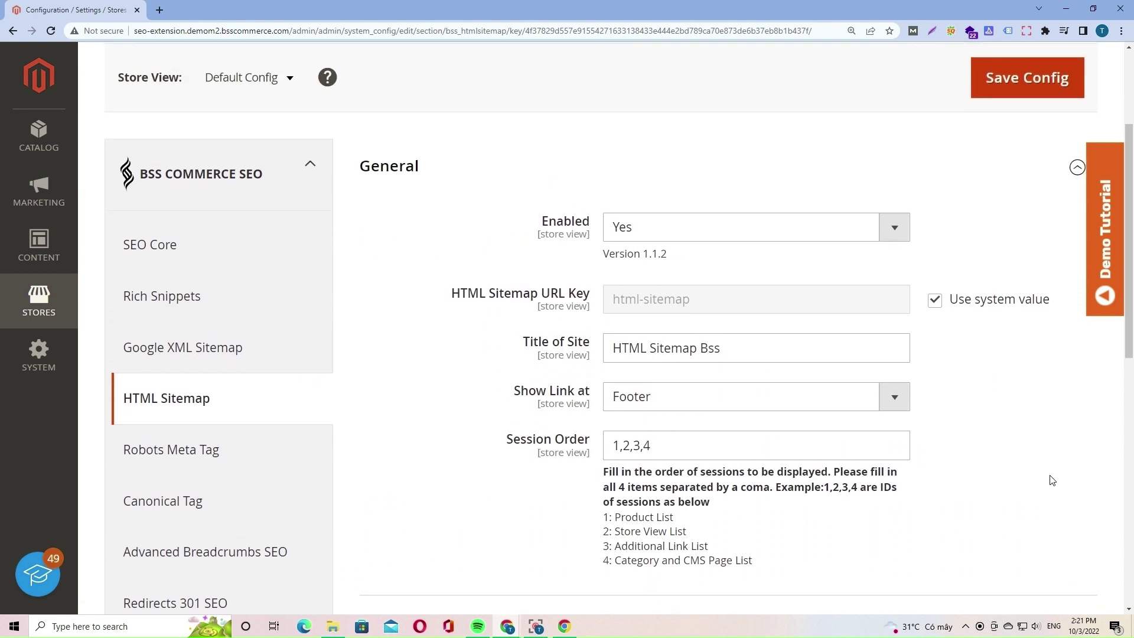
Review Session Order 1,2,3,4 and keep the sitemap link shown in the Footer.
click(679, 443)
drag(767, 570, 605, 517)
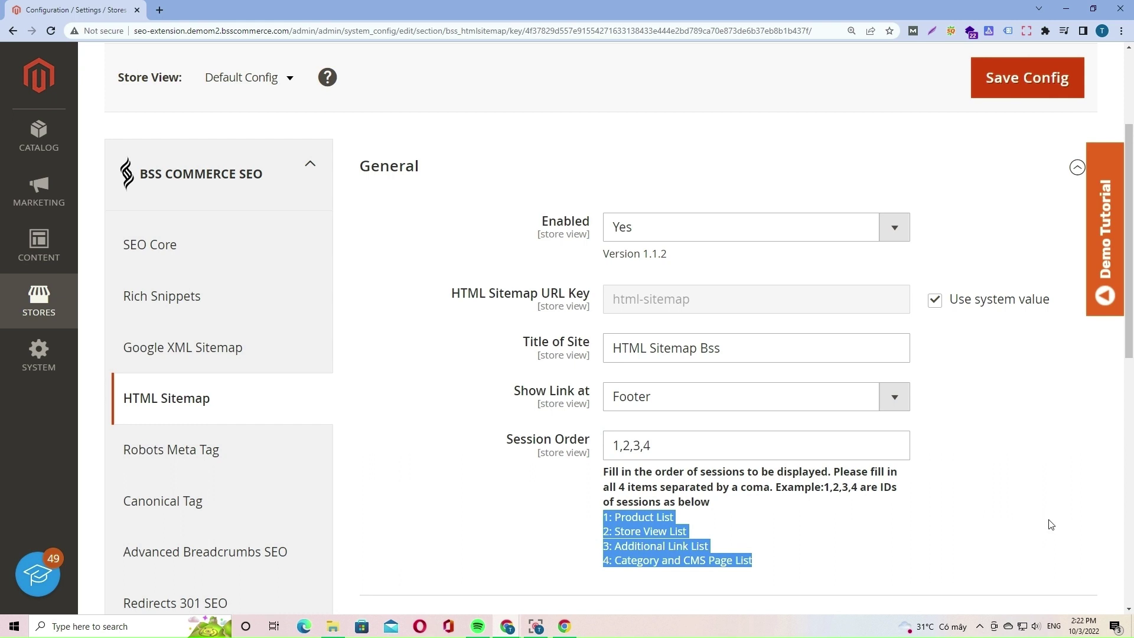
click(893, 398)
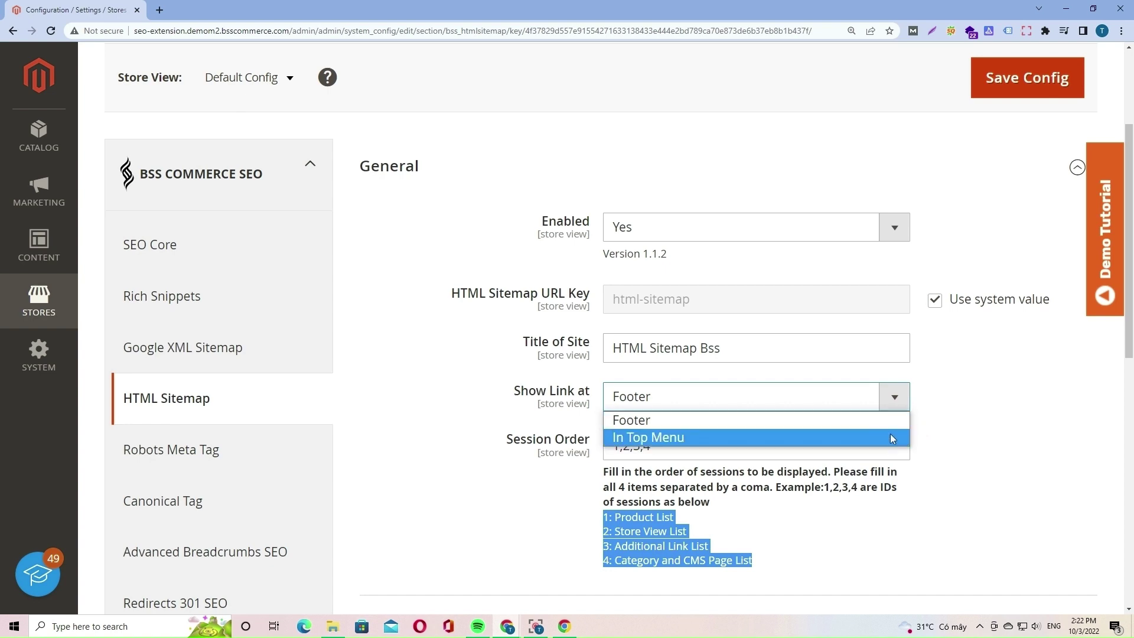
click(1025, 425)
Expand the HTML Sitemap Search Engine Optimization and Product List settings.
scroll(1047, 471, down, 3)
scroll(750, 299, down, 2)
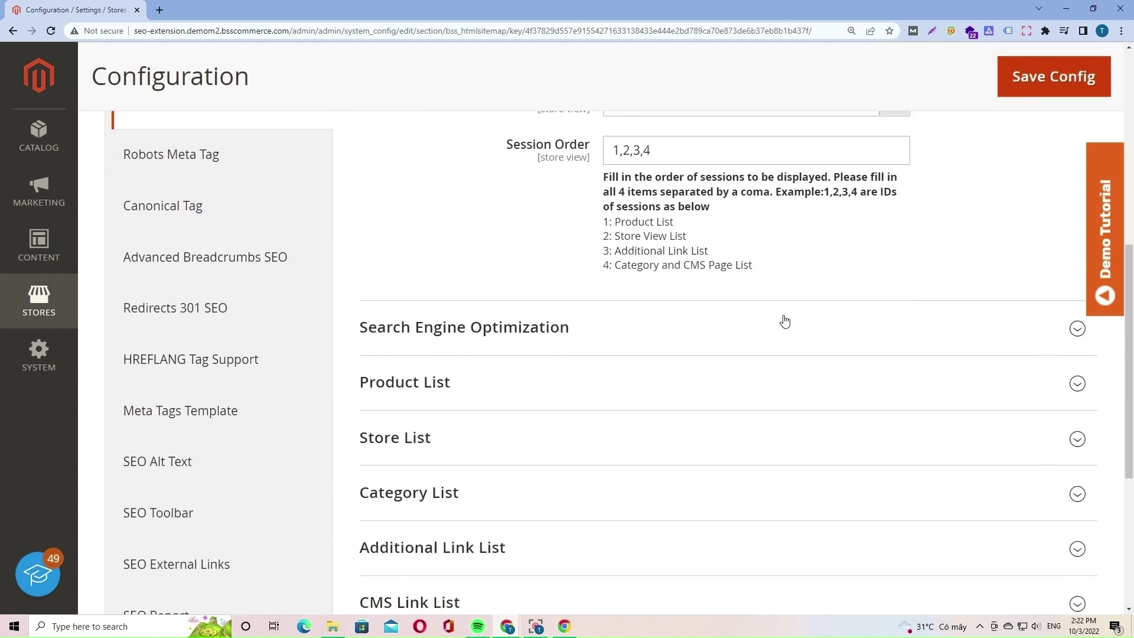
click(752, 319)
scroll(891, 391, down, 1)
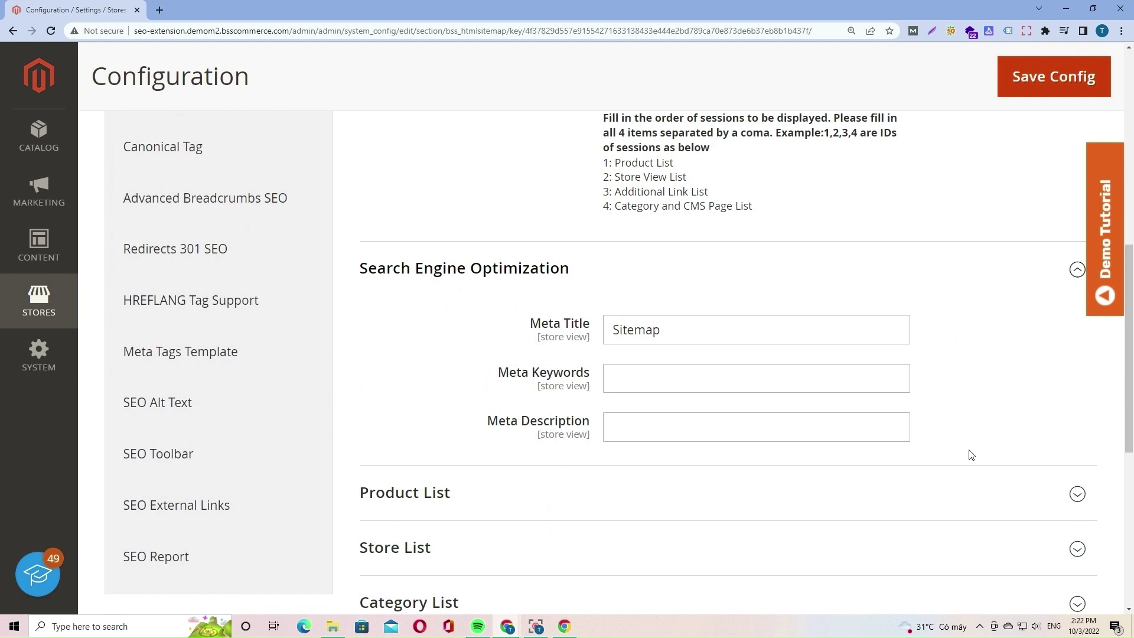
click(929, 502)
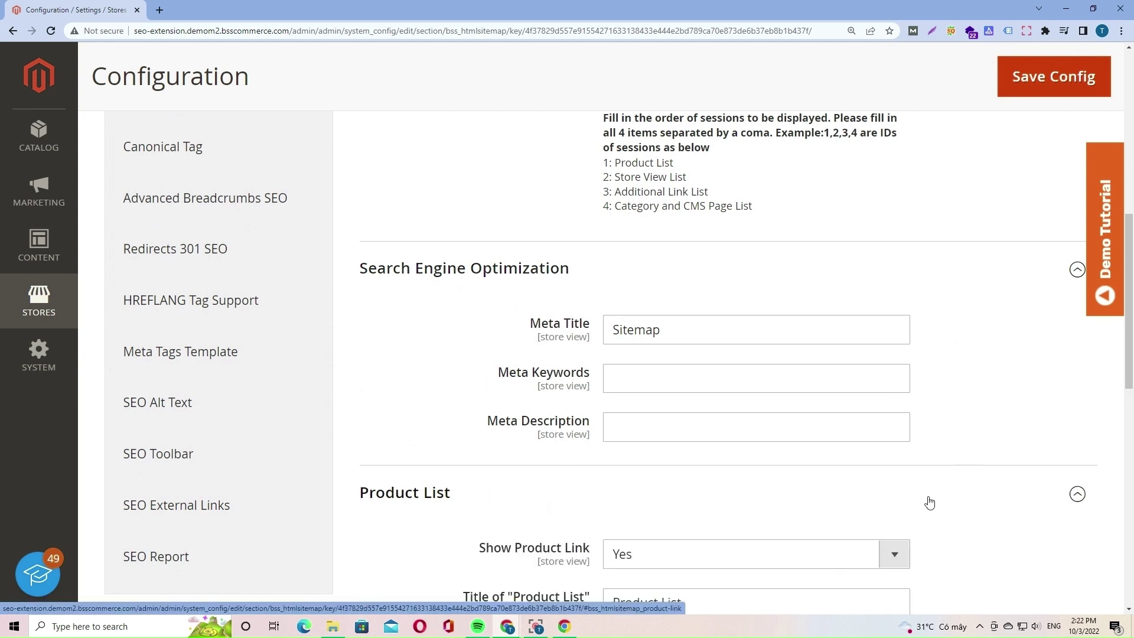
Review Product List sorting, keep DESC order and 5000 maximum products, then collapse it.
scroll(936, 487, down, 3)
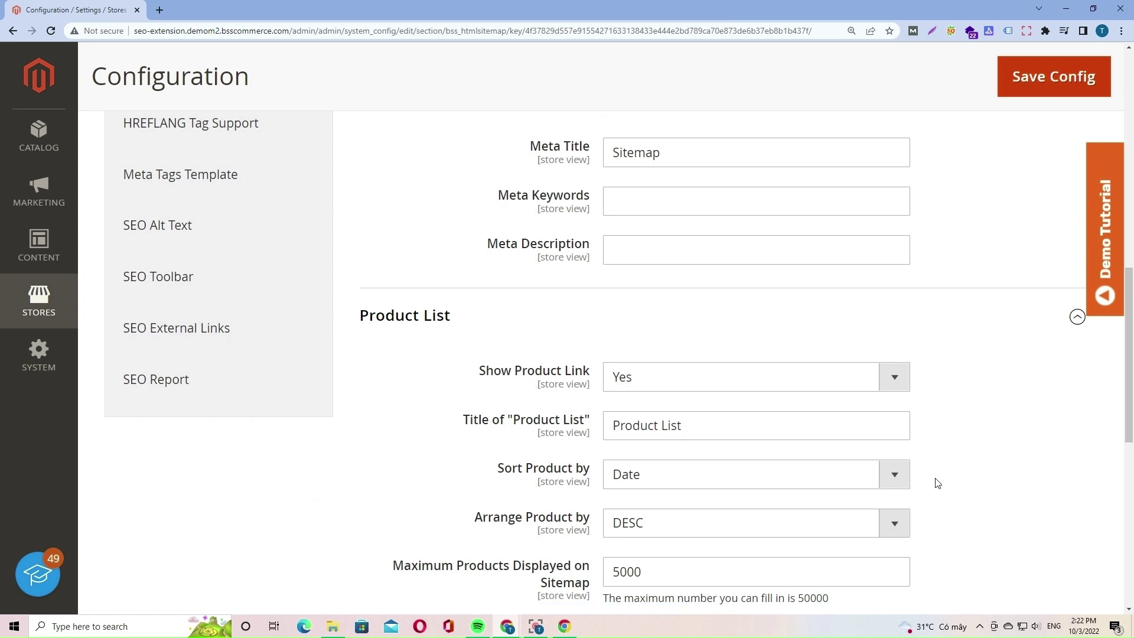
scroll(1002, 431, down, 1)
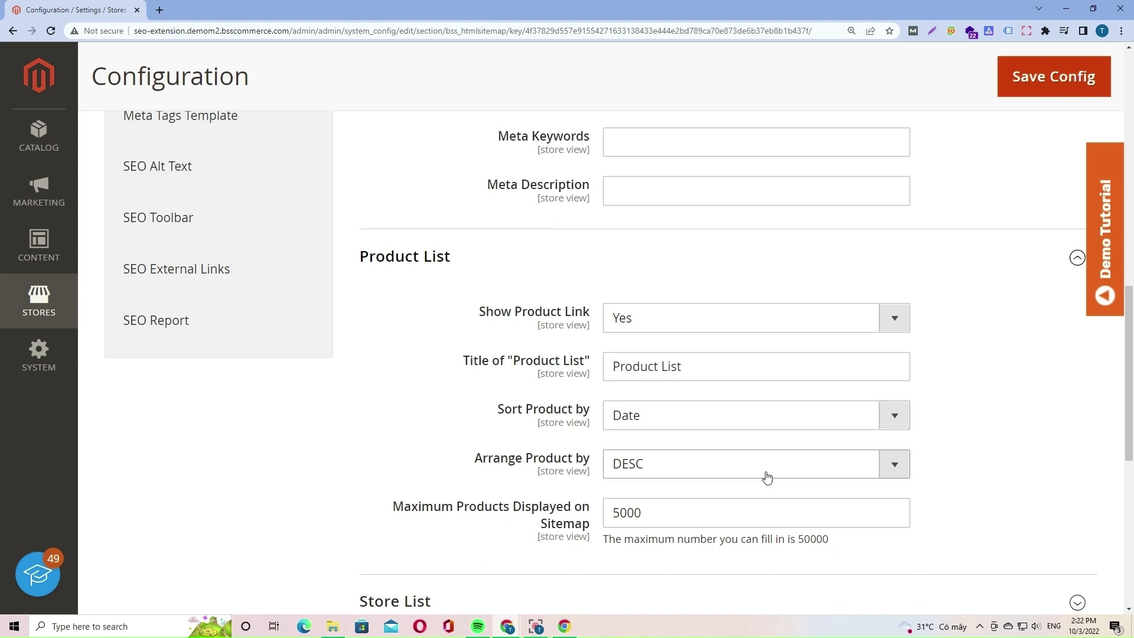
click(905, 417)
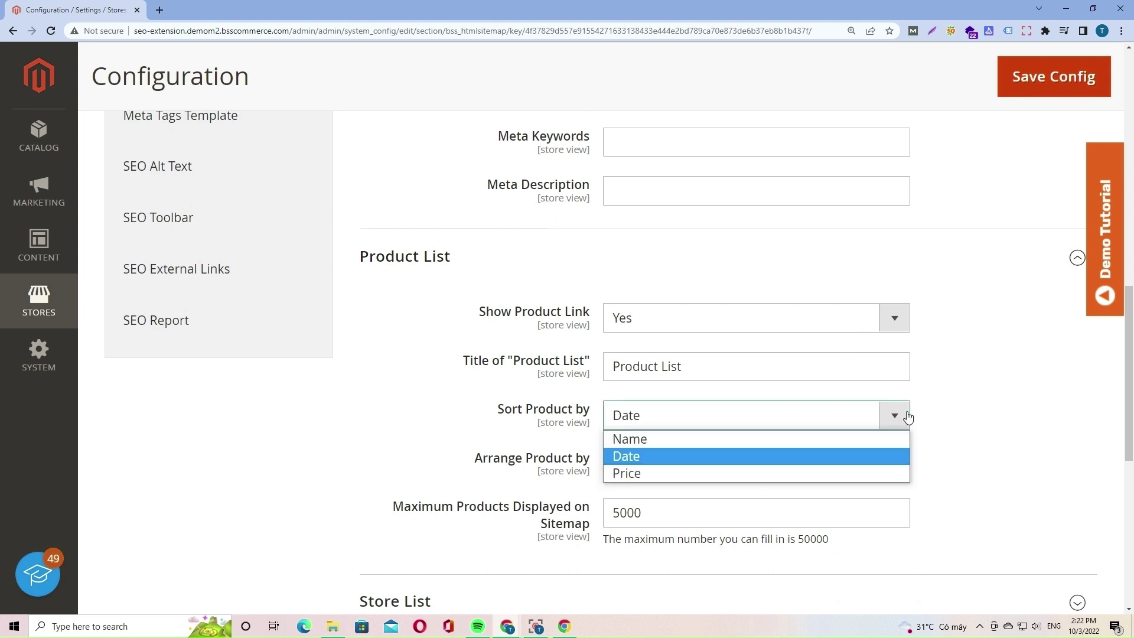
click(899, 474)
click(899, 465)
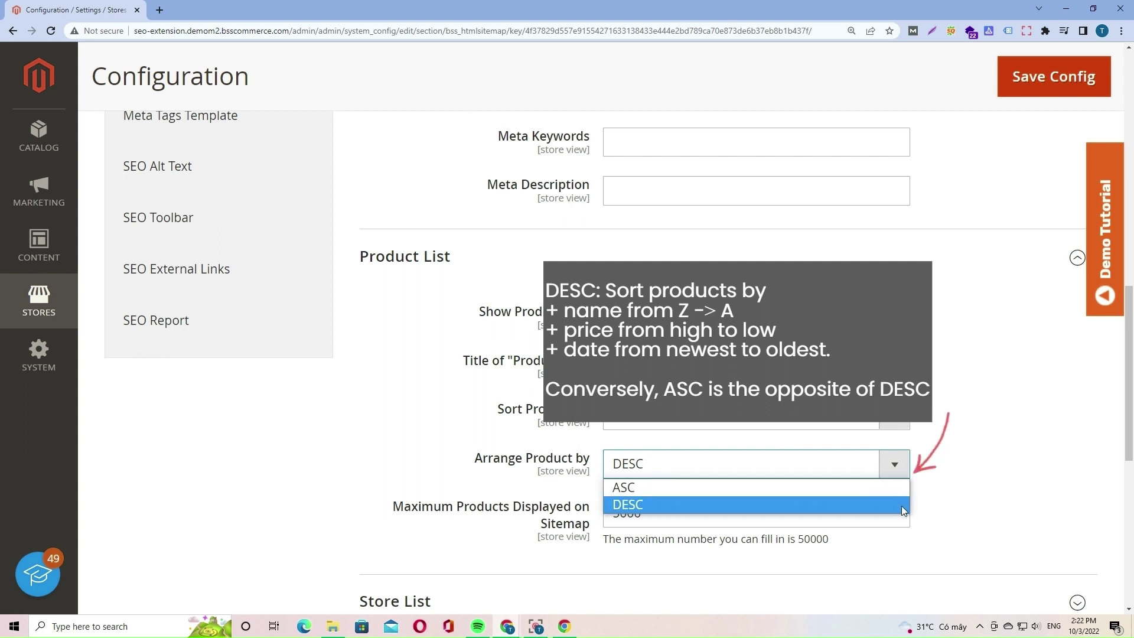
click(862, 505)
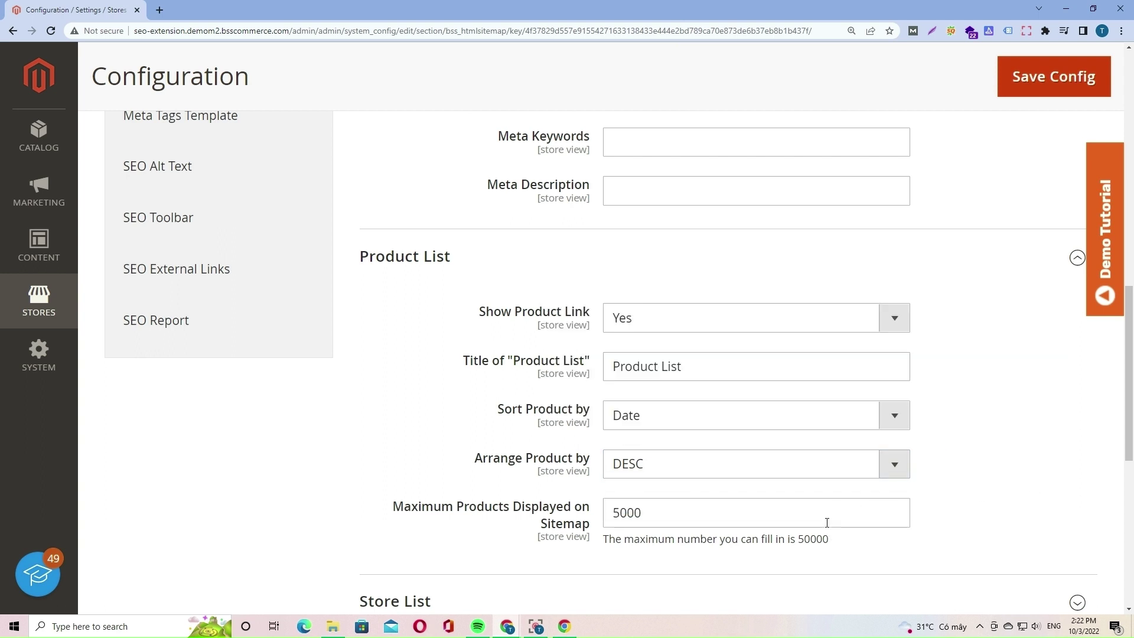
click(826, 522)
scroll(1060, 538, down, 2)
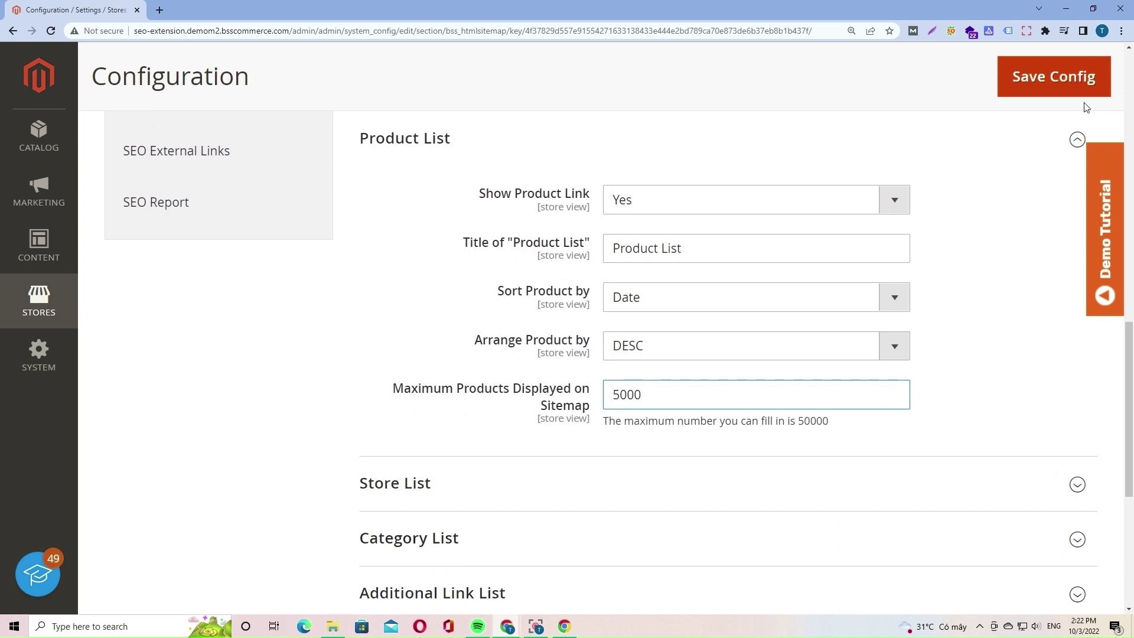
click(1076, 141)
Expand Store List and keep Show Store View Link on Yes.
click(723, 211)
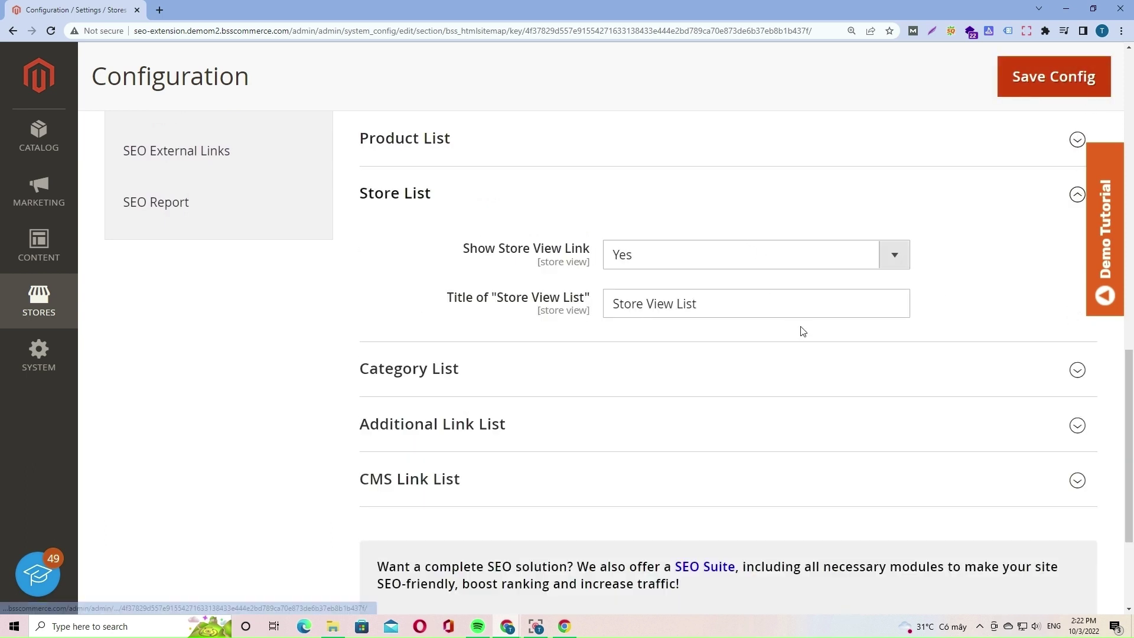
click(908, 267)
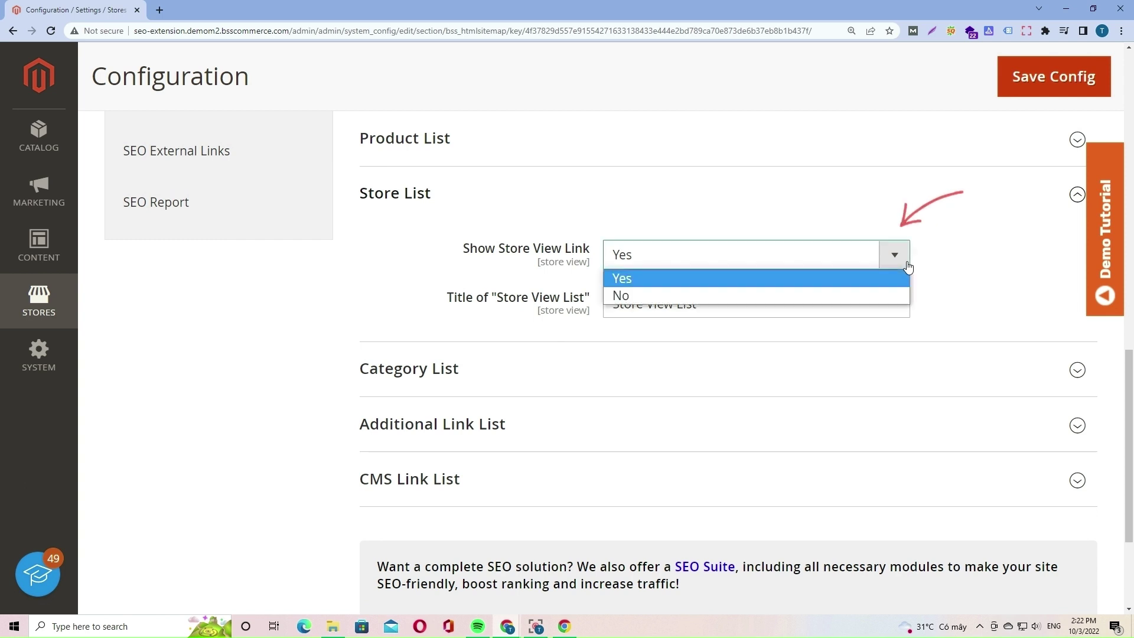
click(912, 297)
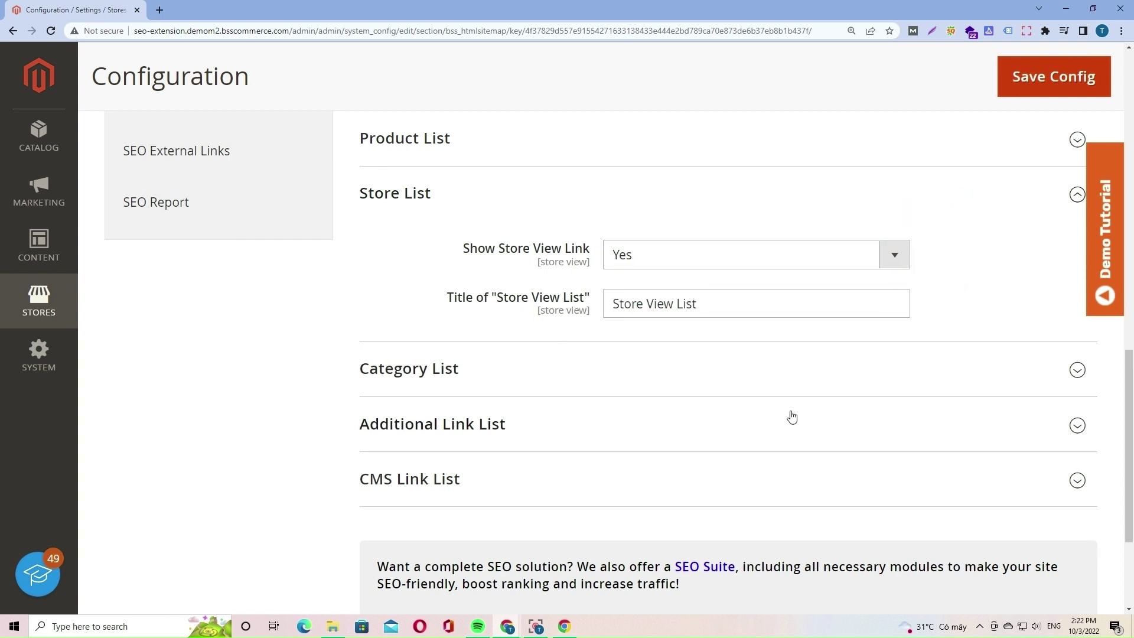
Expand Category List, keep category links on Yes and review the example category IDs.
click(774, 383)
scroll(921, 398, down, 2)
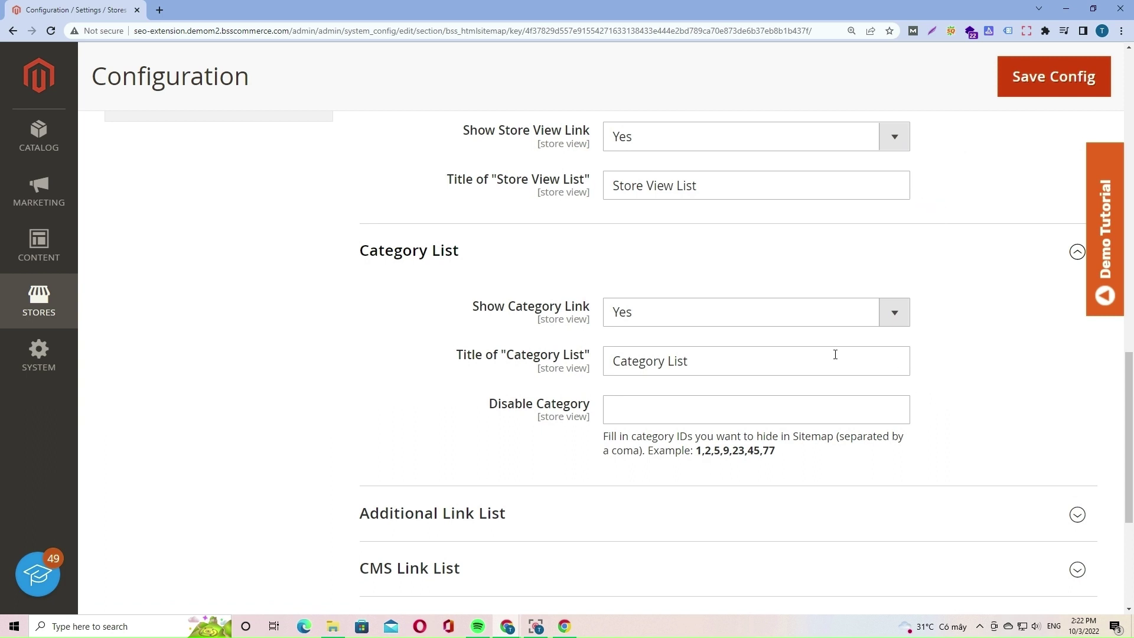
click(885, 324)
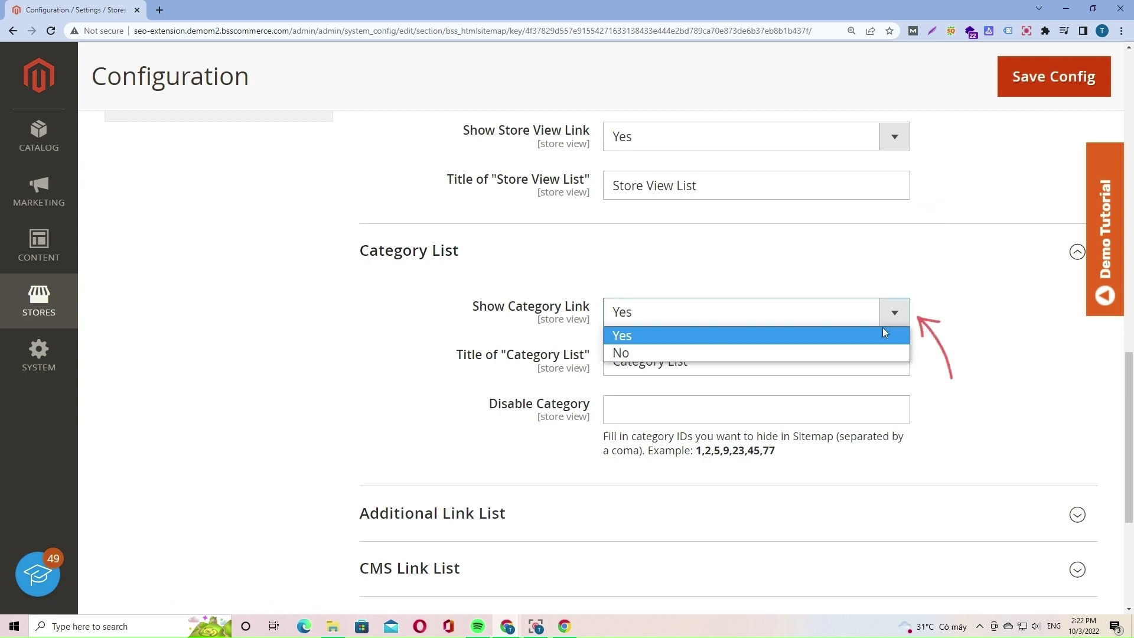
click(964, 336)
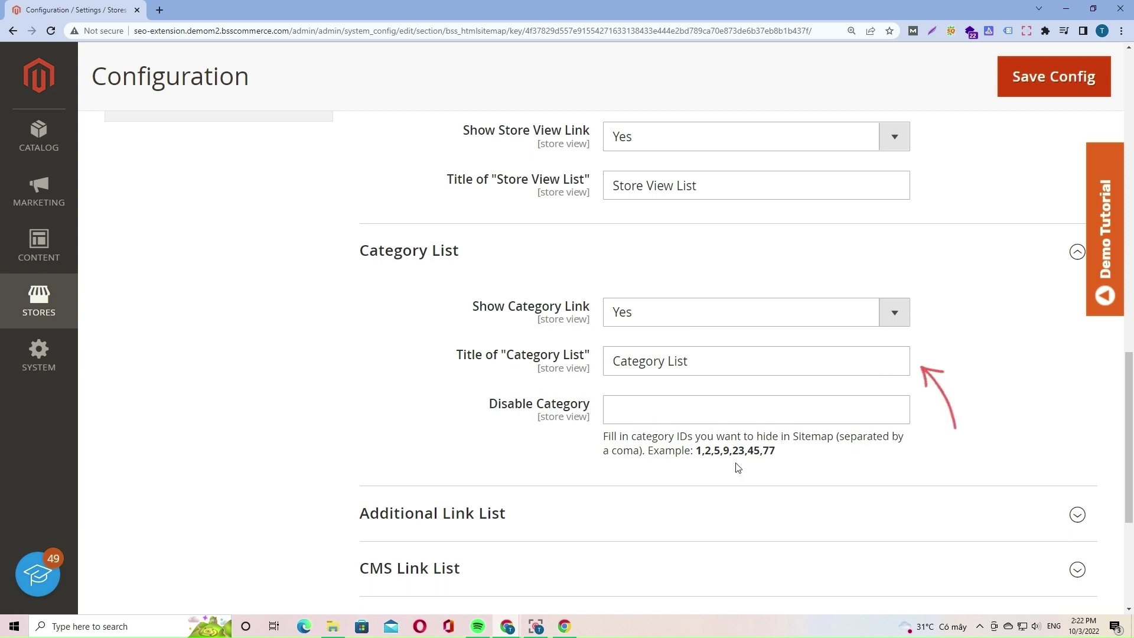
drag(696, 451, 773, 447)
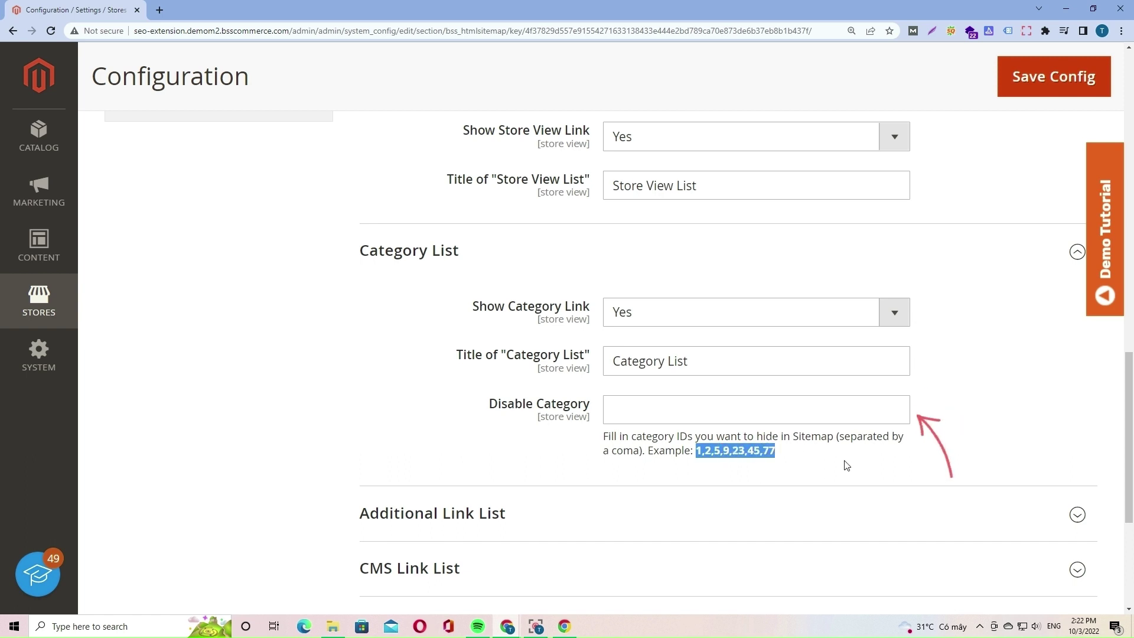
scroll(893, 471, down, 2)
Expand the Additional Link List and keep opening links in a new tab set to No.
click(903, 402)
scroll(903, 402, down, 3)
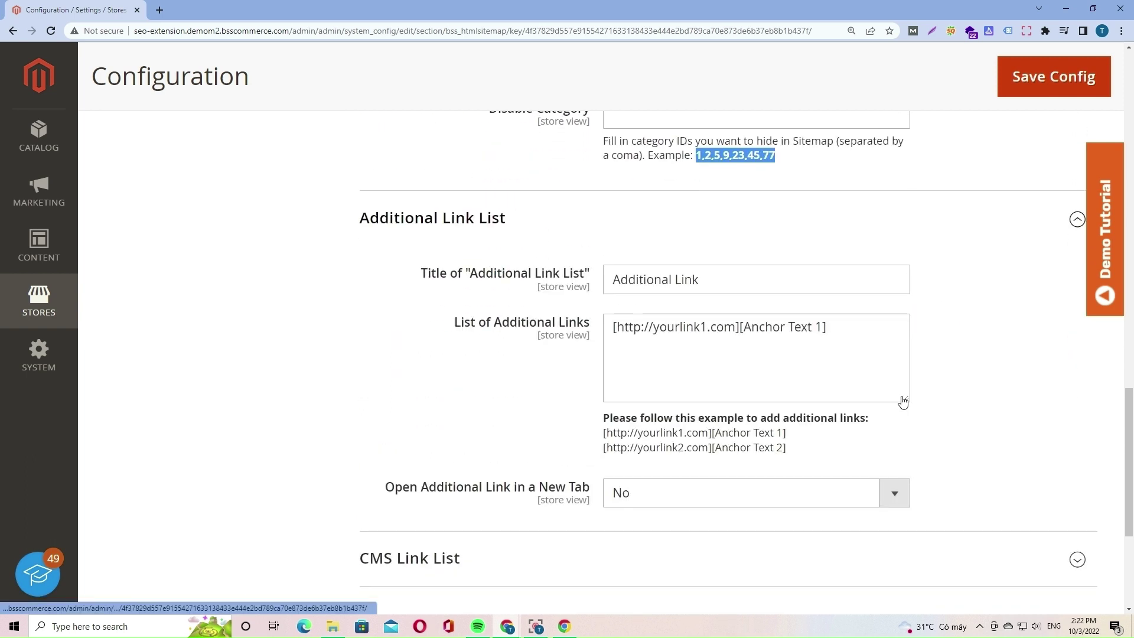
scroll(902, 396, down, 1)
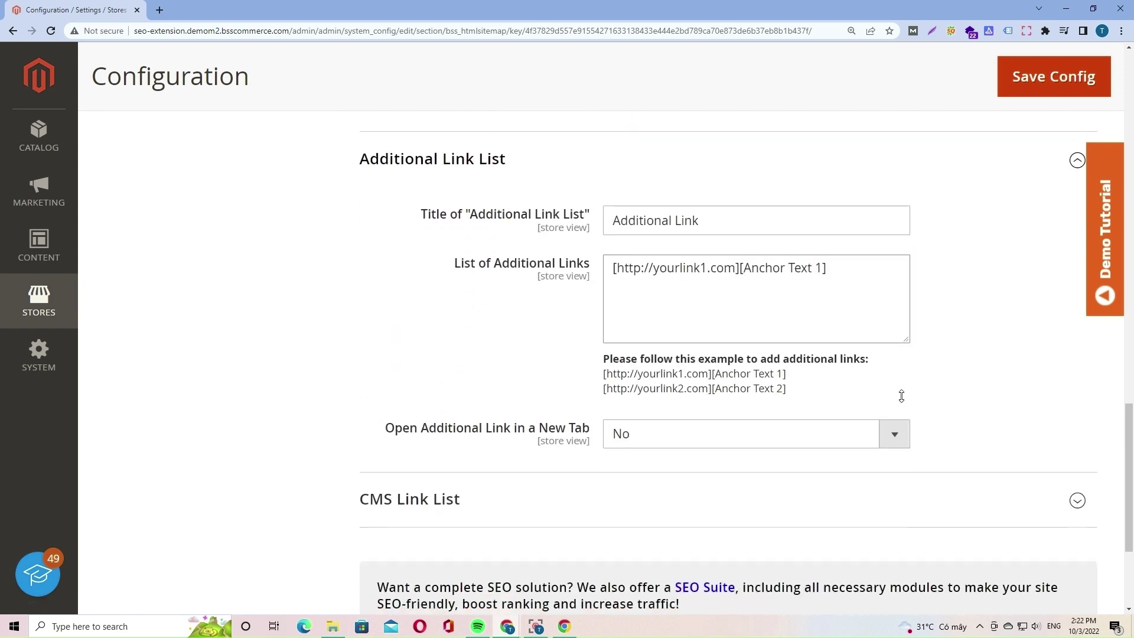
click(863, 269)
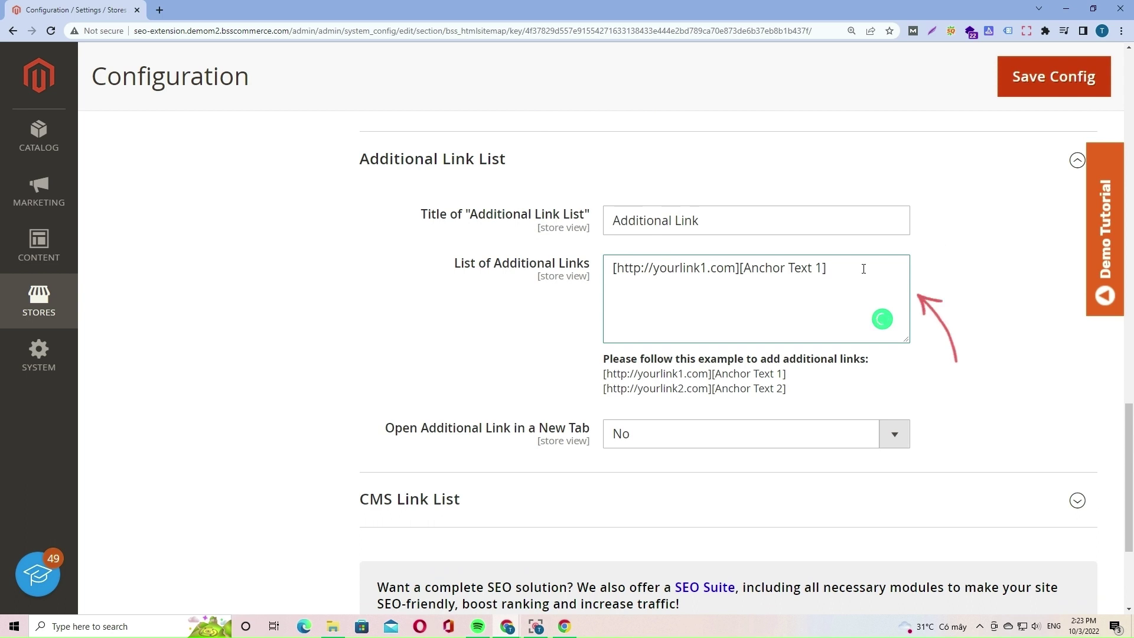
click(886, 457)
click(890, 435)
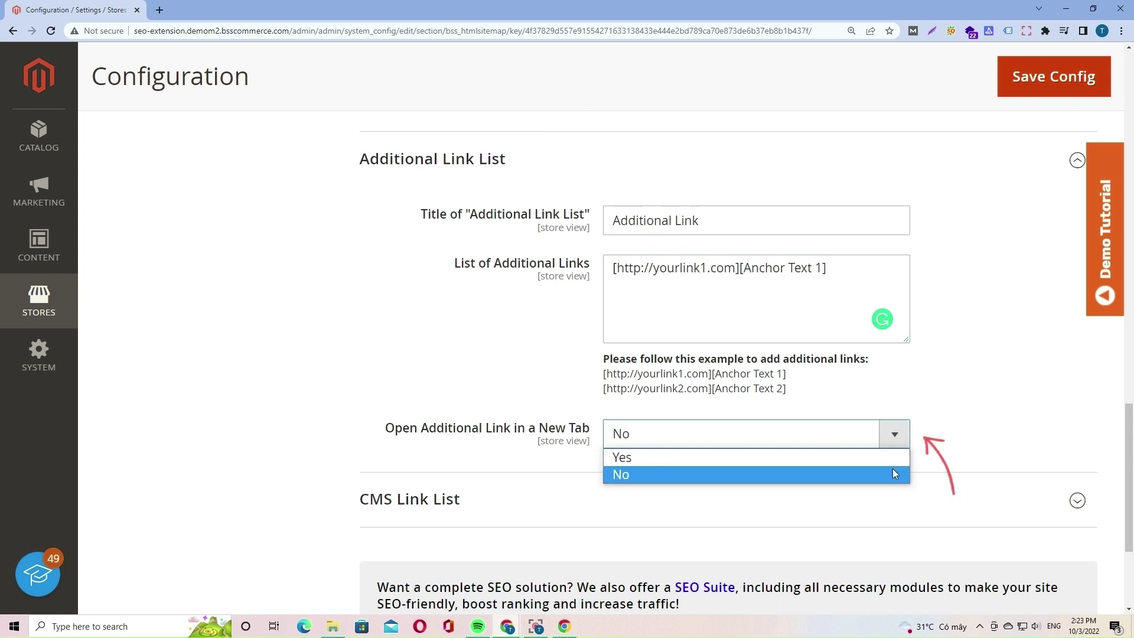
click(892, 473)
Expand the CMS Link List section and scroll through its settings.
click(541, 515)
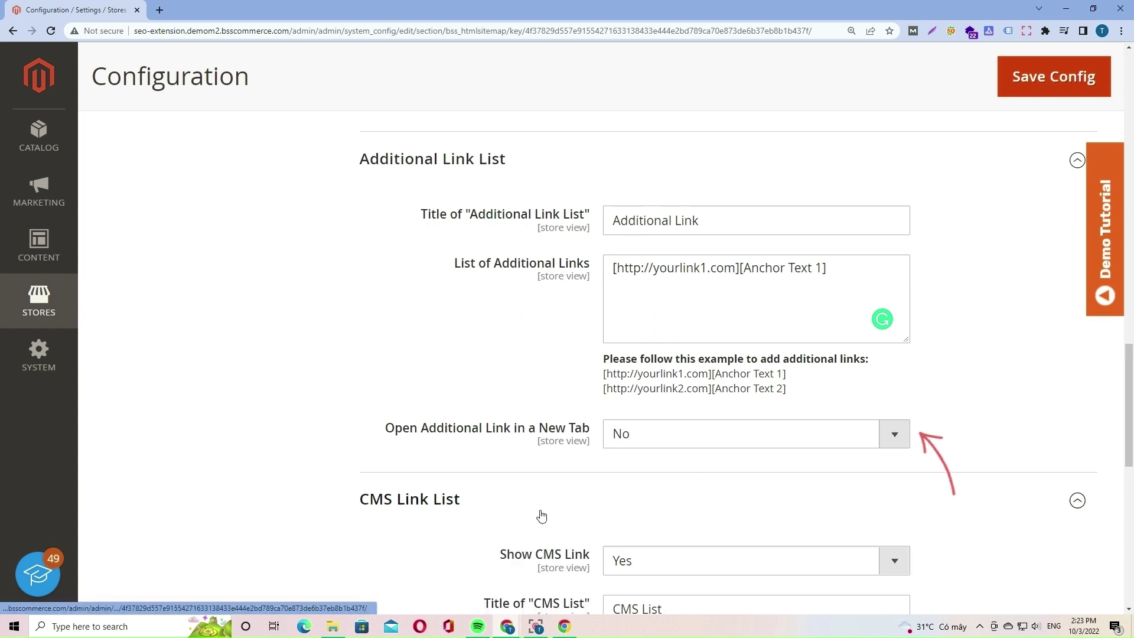
scroll(654, 482, down, 4)
scroll(657, 483, down, 1)
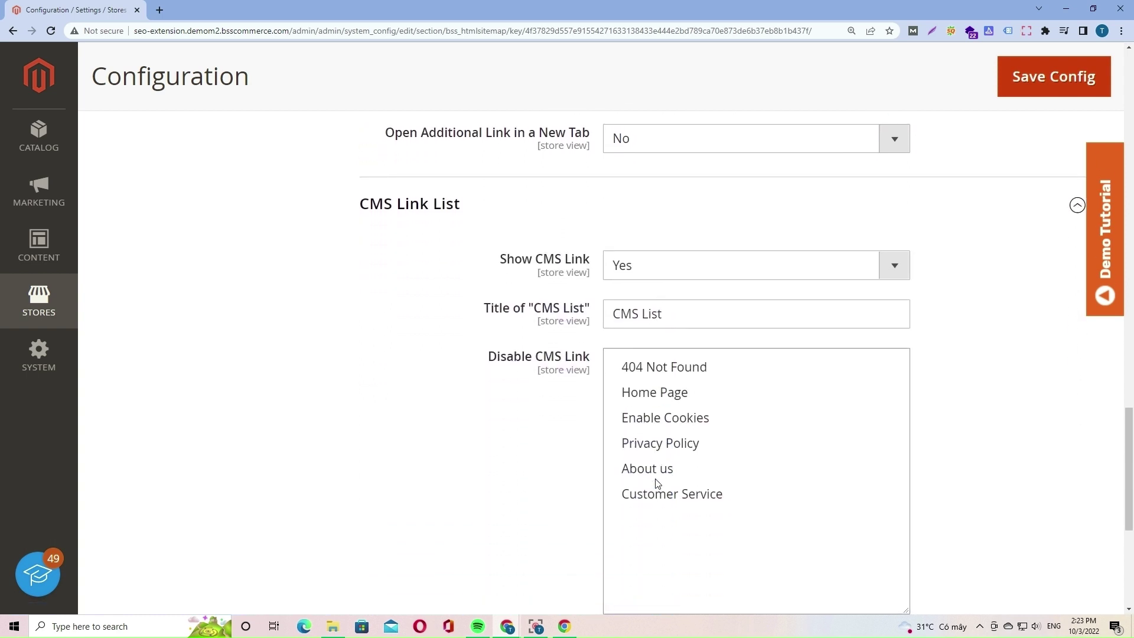
scroll(964, 441, down, 1)
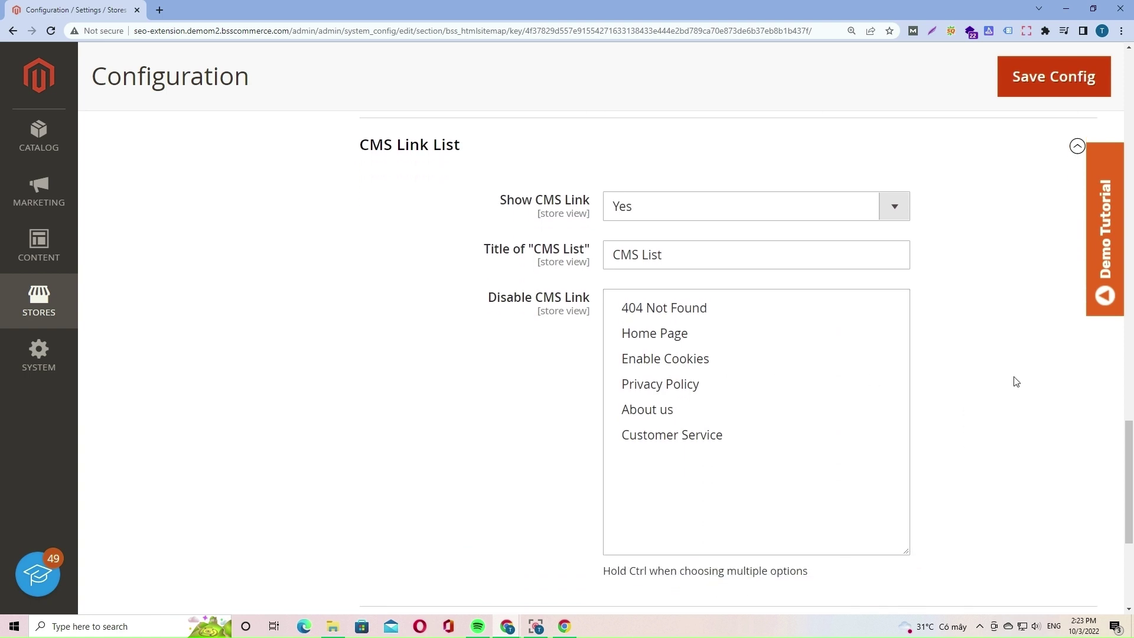
scroll(1015, 381, down, 5)
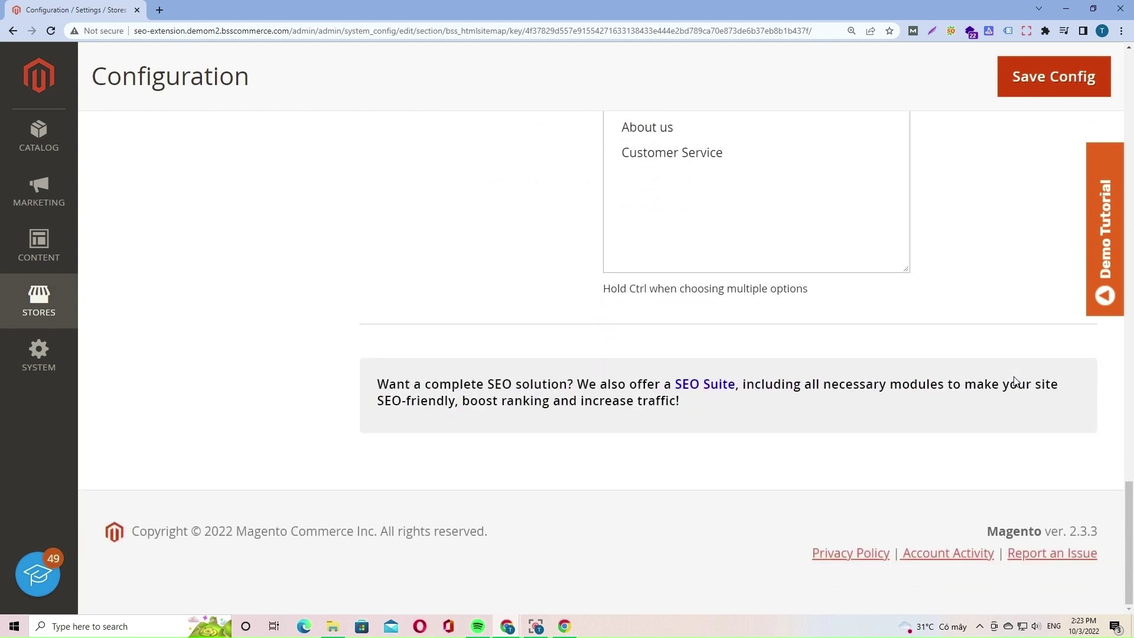
drag(1129, 526, 1131, 177)
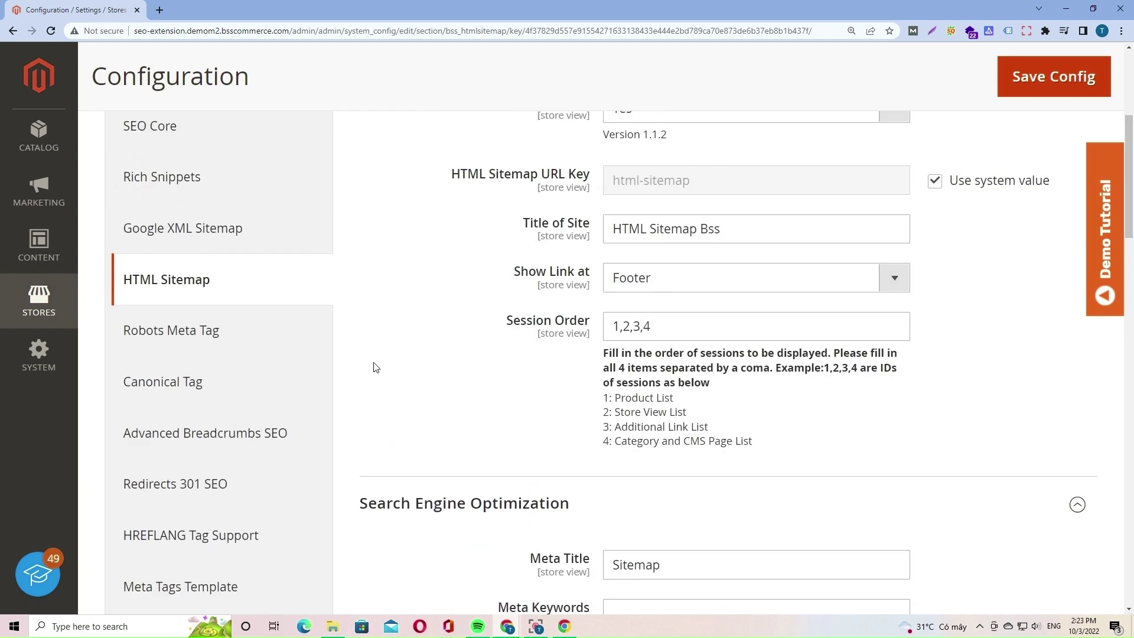
Open Robots Meta Tag settings and review the /tops-men/ rule's options, leaving it unchanged.
click(253, 334)
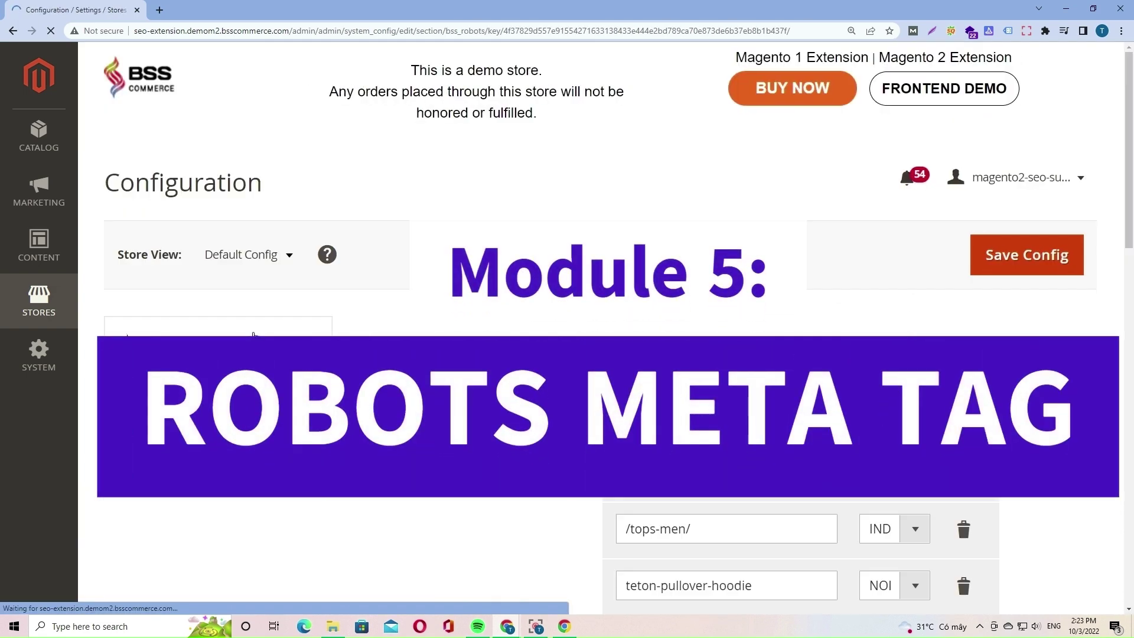
scroll(1122, 504, down, 3)
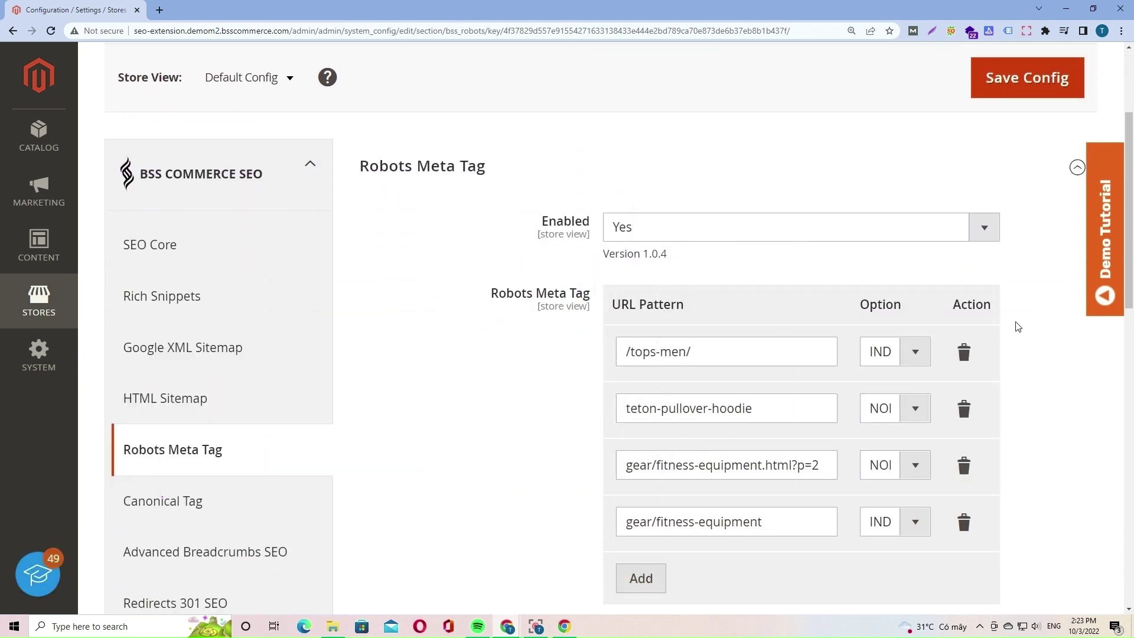
scroll(927, 259, down, 1)
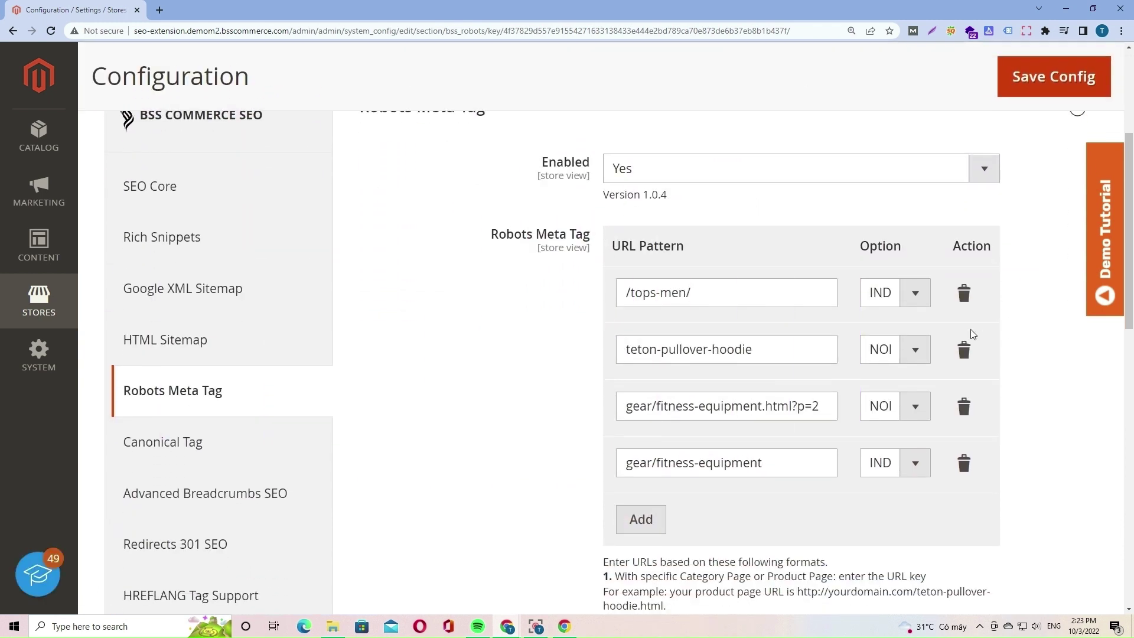
click(719, 300)
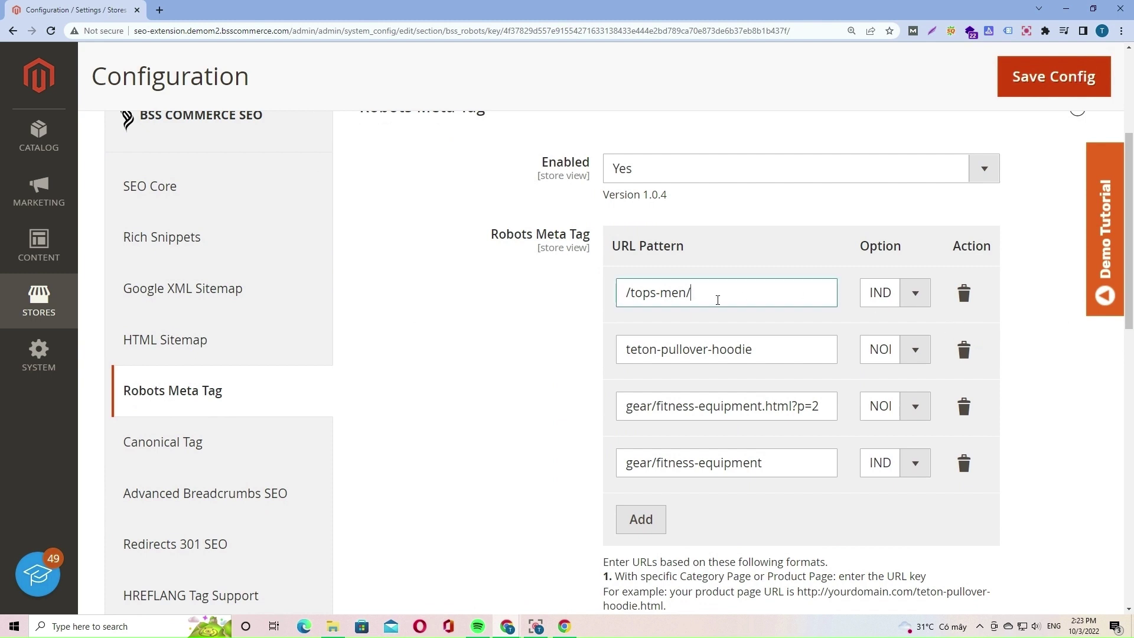
click(910, 305)
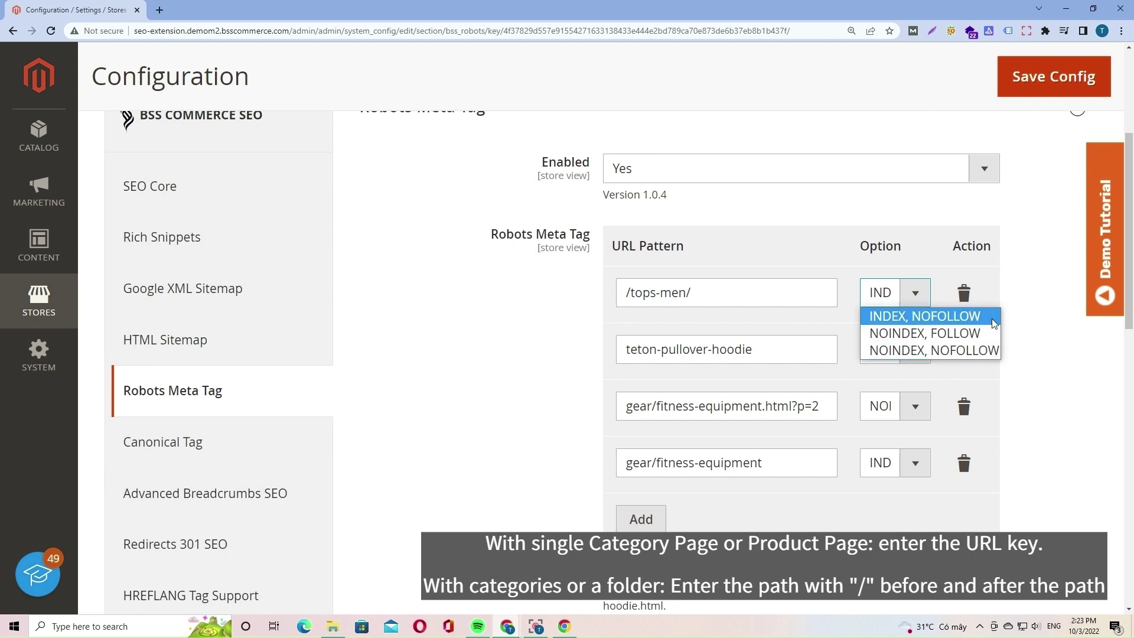
click(1025, 308)
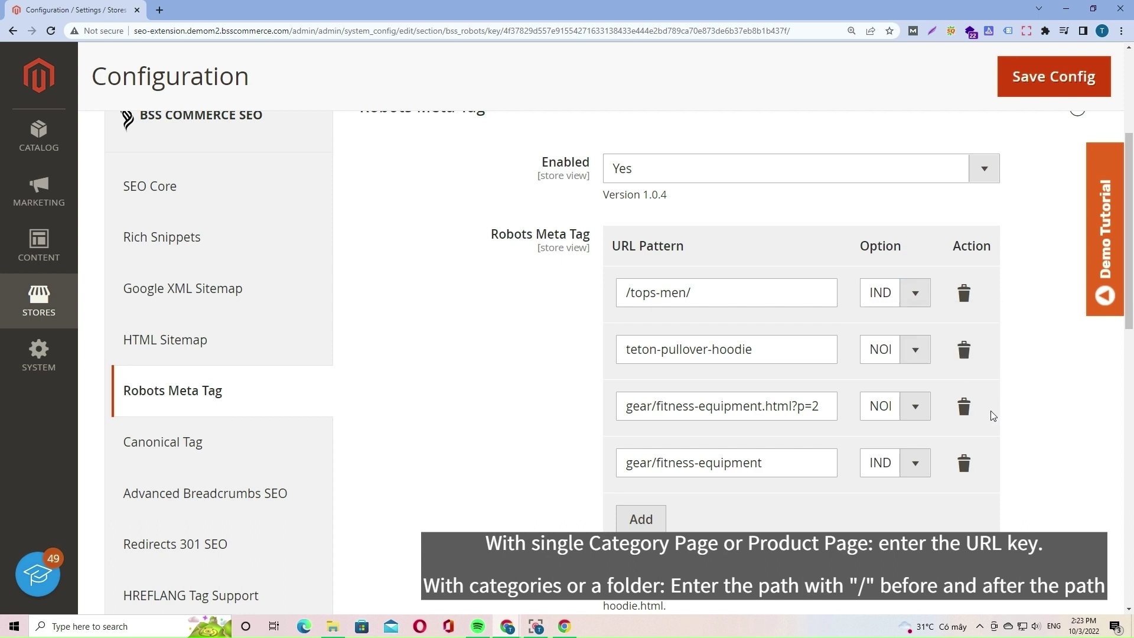
Scroll through the remaining URL pattern rules down to the robots.txt field.
scroll(990, 432, down, 2)
scroll(991, 446, down, 4)
scroll(989, 446, down, 1)
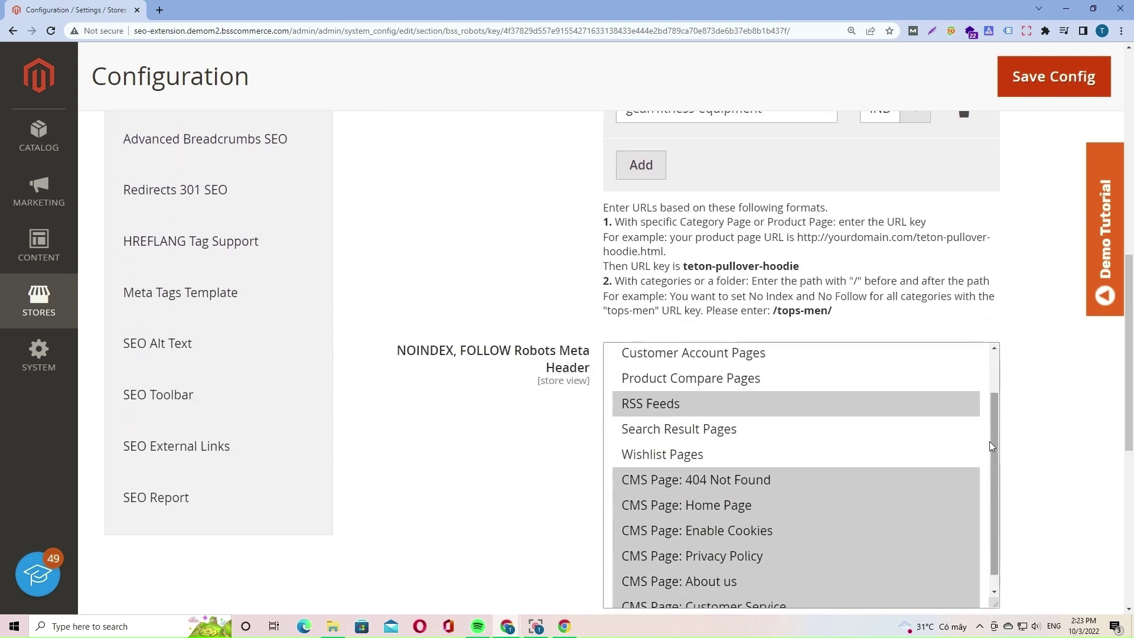
scroll(992, 454, up, 1)
scroll(1065, 441, down, 2)
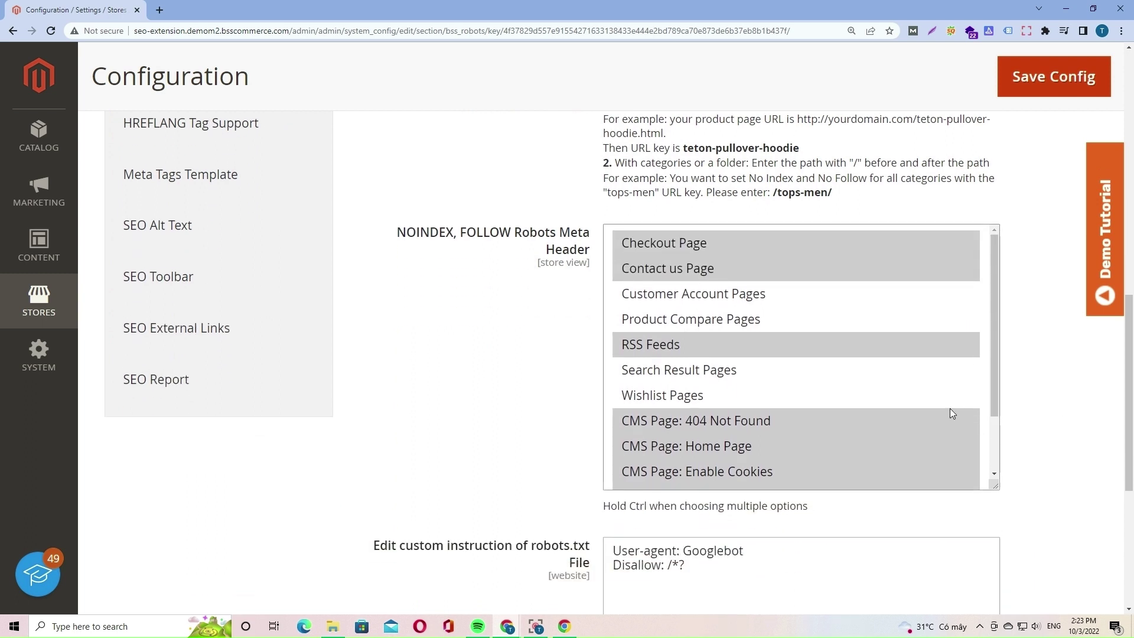
scroll(950, 405, down, 3)
scroll(951, 410, down, 2)
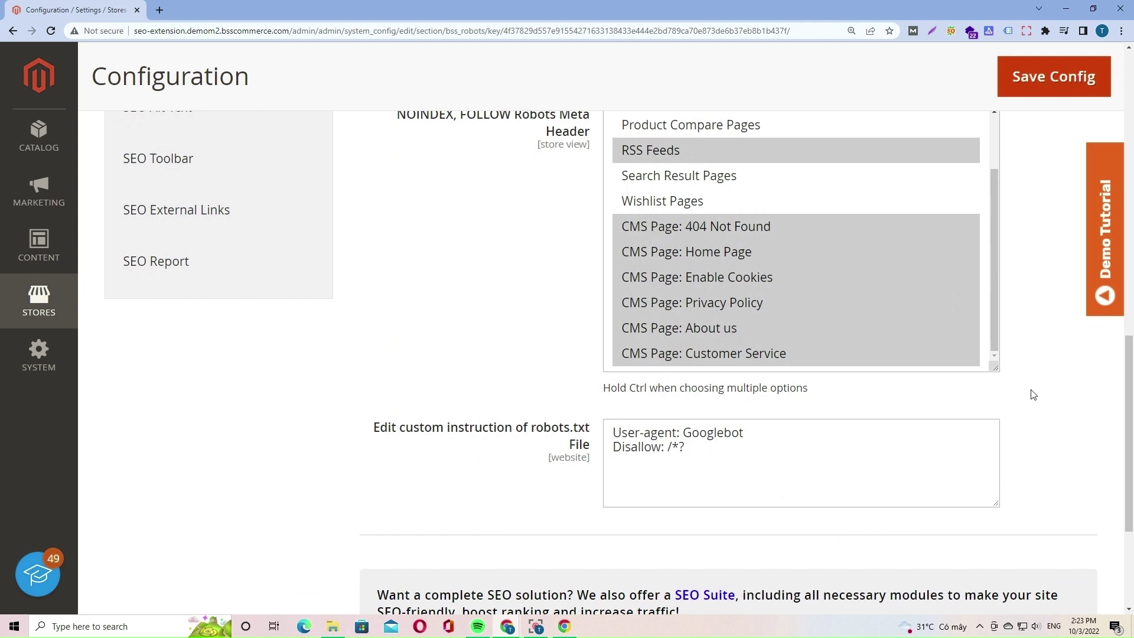
scroll(1033, 395, up, 1)
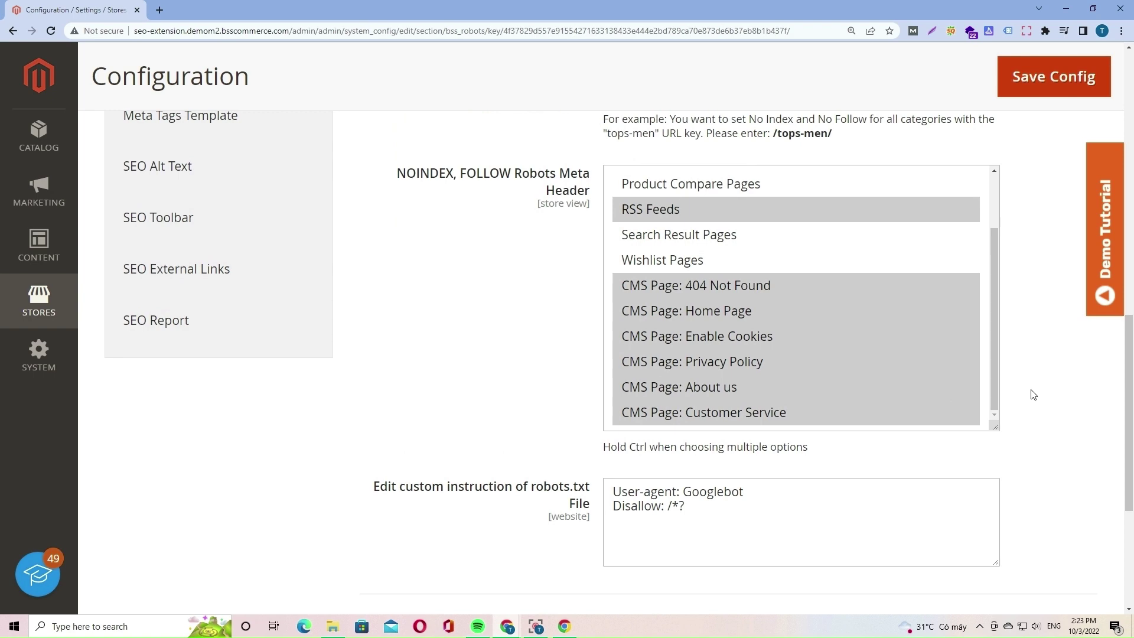
scroll(1033, 395, down, 5)
drag(1130, 444, 1130, 361)
scroll(1130, 362, up, 10)
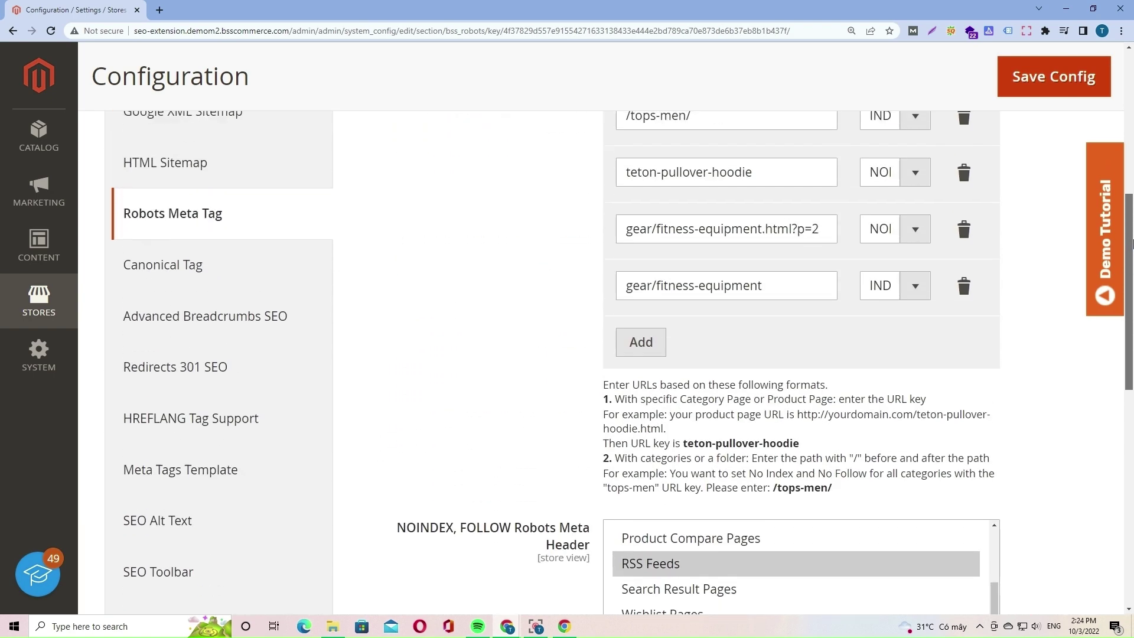
Open Canonical Tag settings and expand the General and Homepage sections.
click(153, 424)
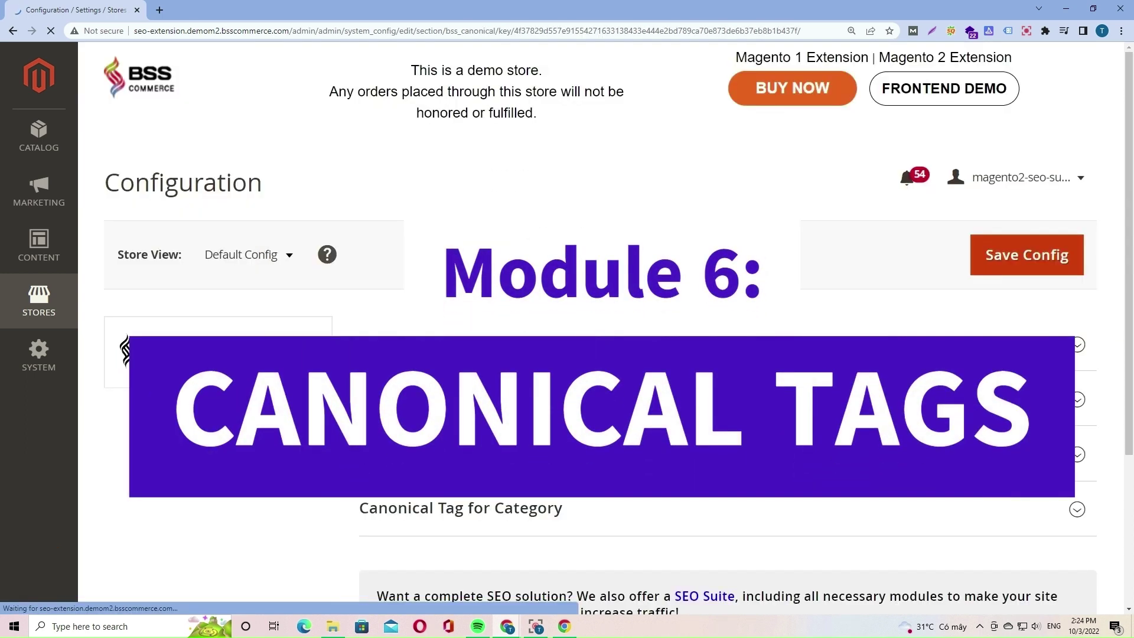
scroll(721, 459, down, 3)
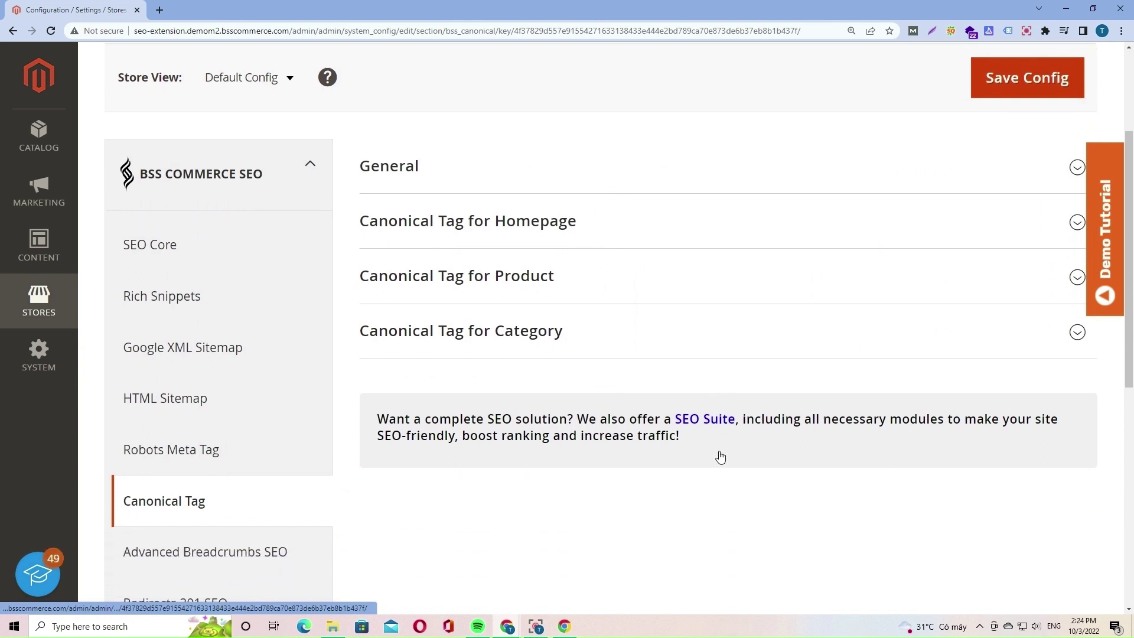
click(550, 190)
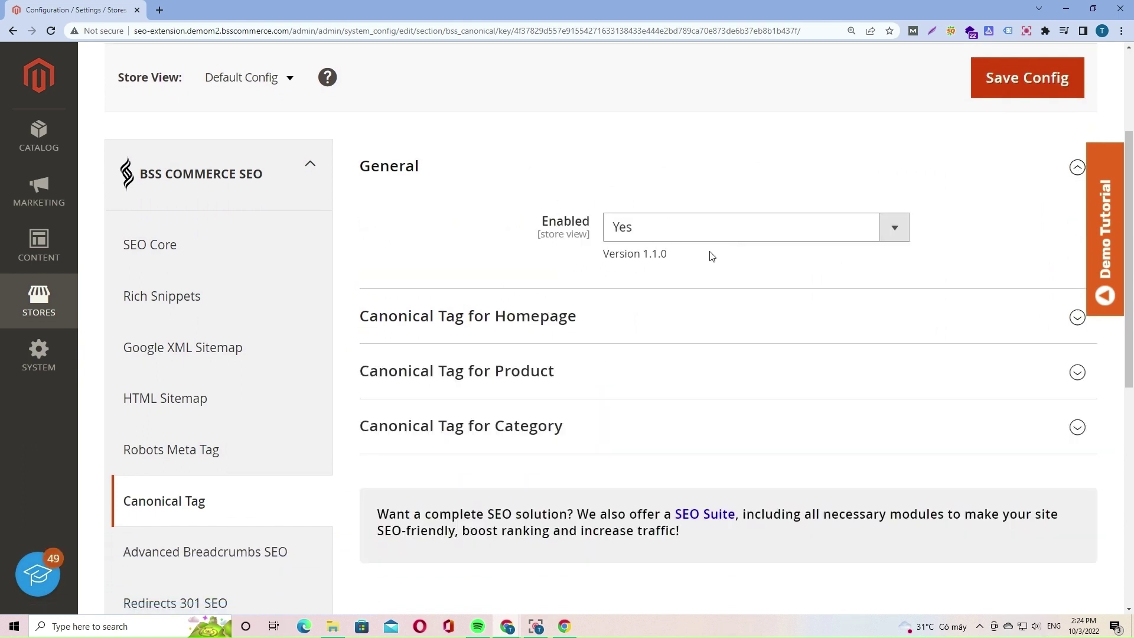
click(679, 317)
scroll(881, 351, down, 2)
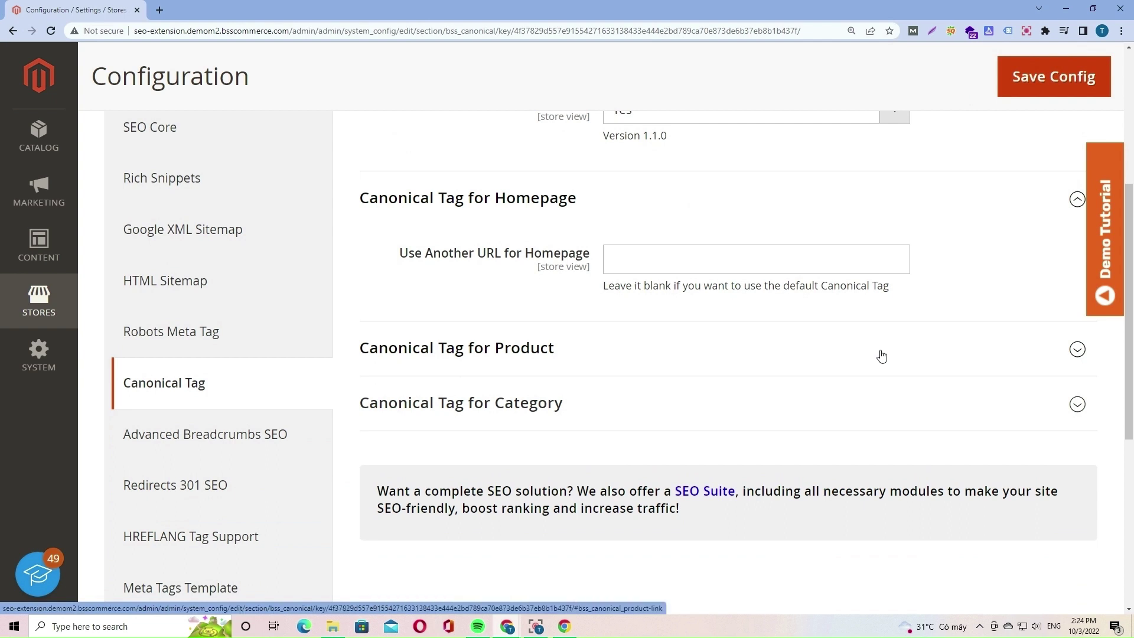
Keep Use Long URL Path for products and next/previous category tags on Yes.
click(885, 354)
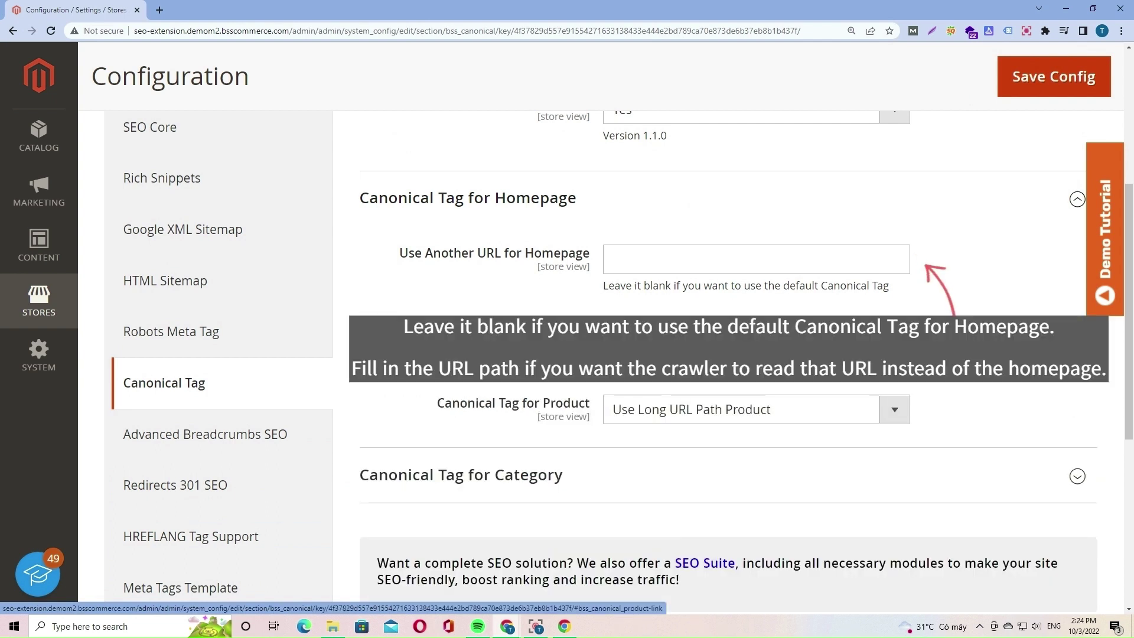
click(895, 407)
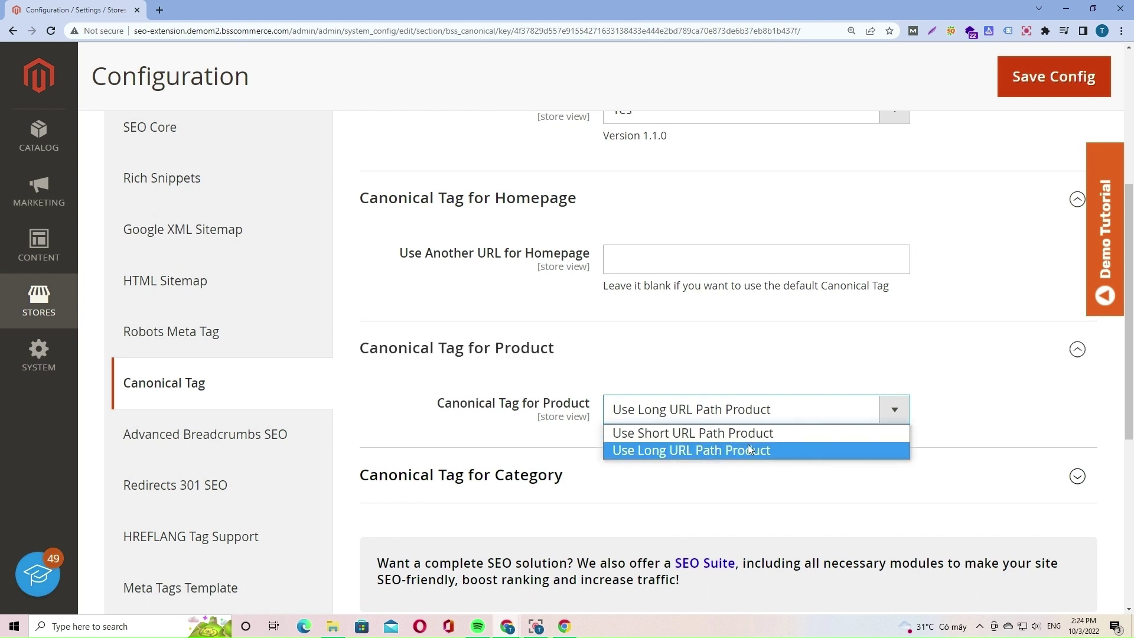
click(952, 471)
click(950, 473)
scroll(945, 474, down, 2)
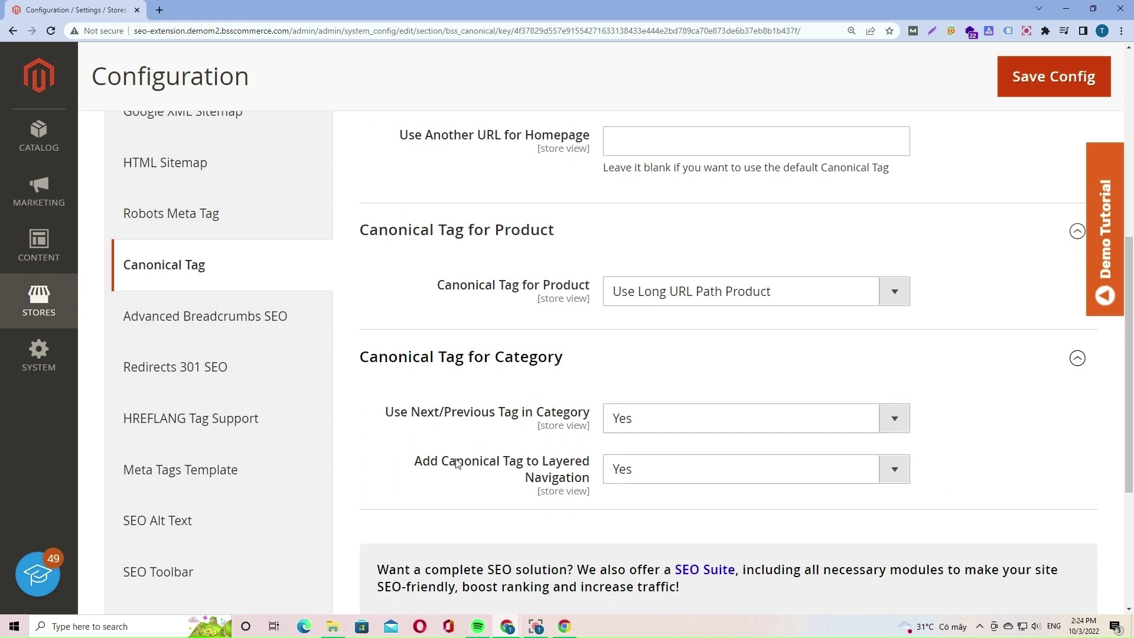
click(891, 420)
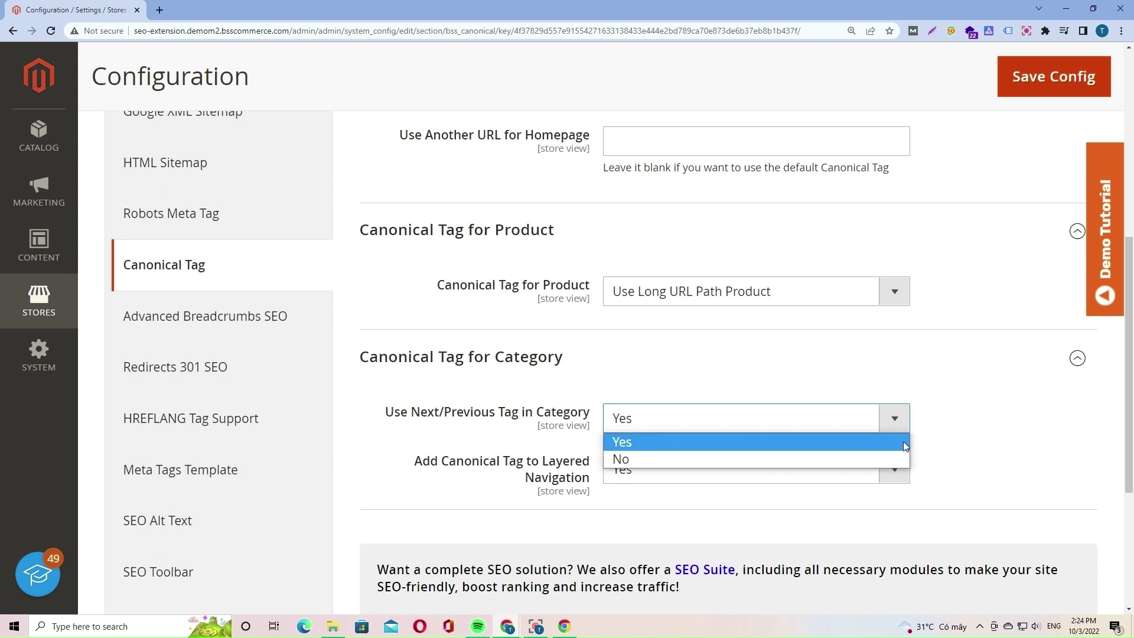
click(956, 429)
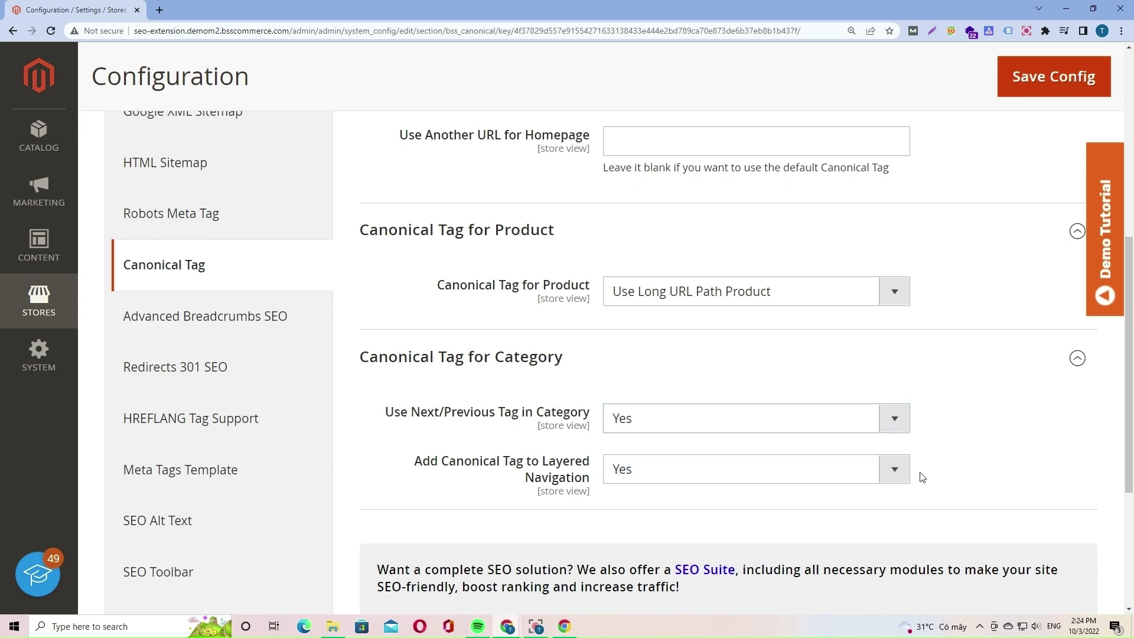
click(894, 469)
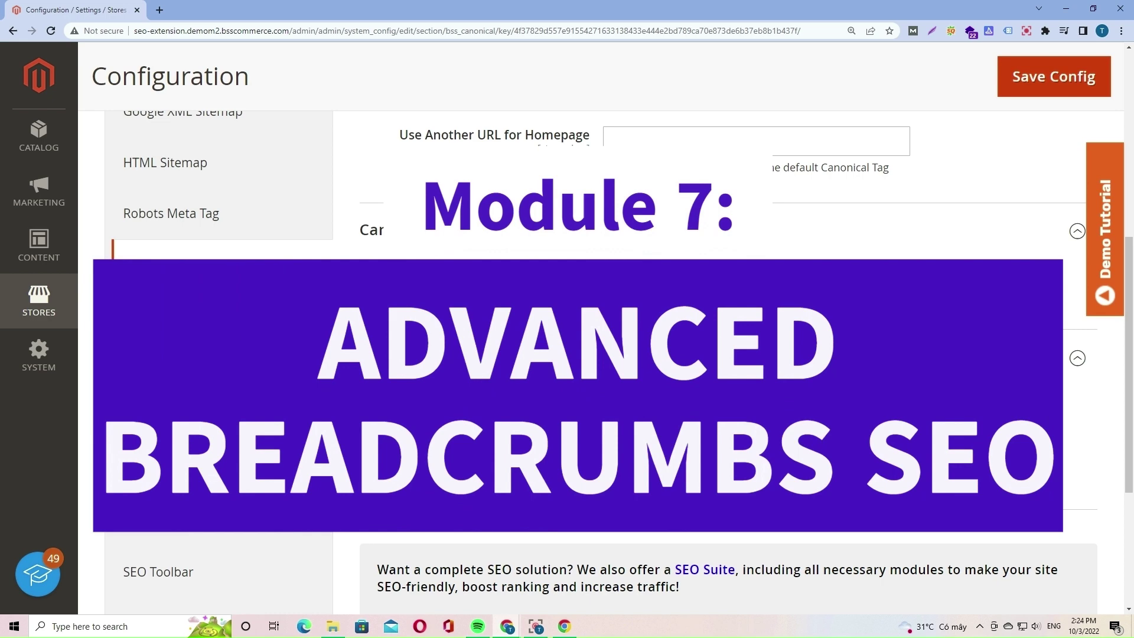
Open Advanced Breadcrumbs SEO, review breadcrumb types and keep Enable Category Priority on Yes.
scroll(213, 254, down, 1)
click(205, 251)
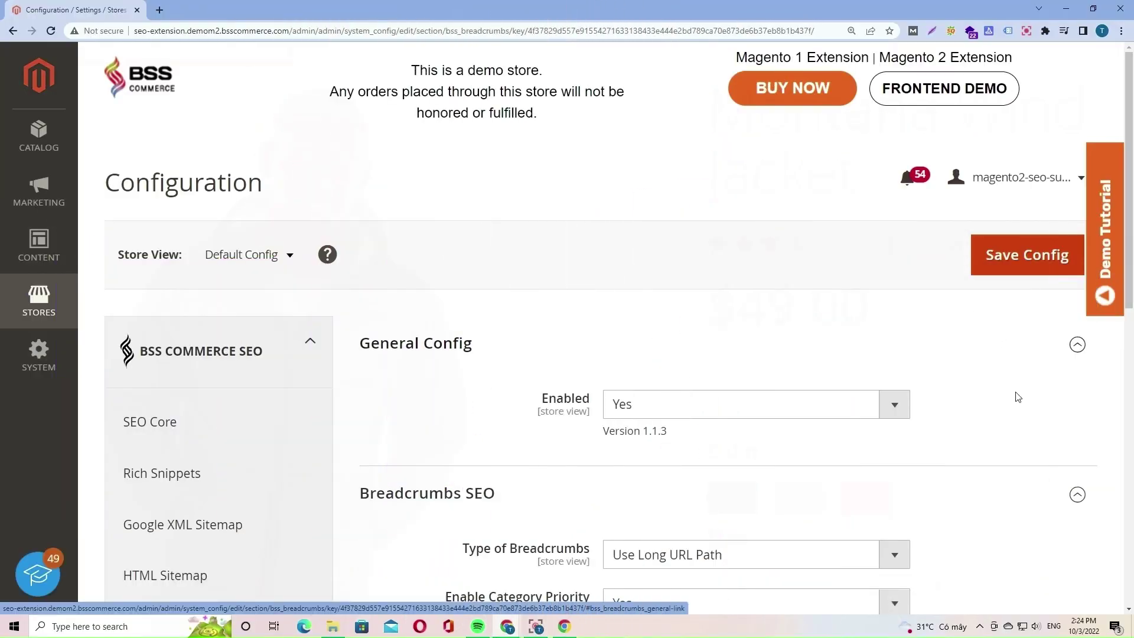
scroll(1006, 407, down, 1)
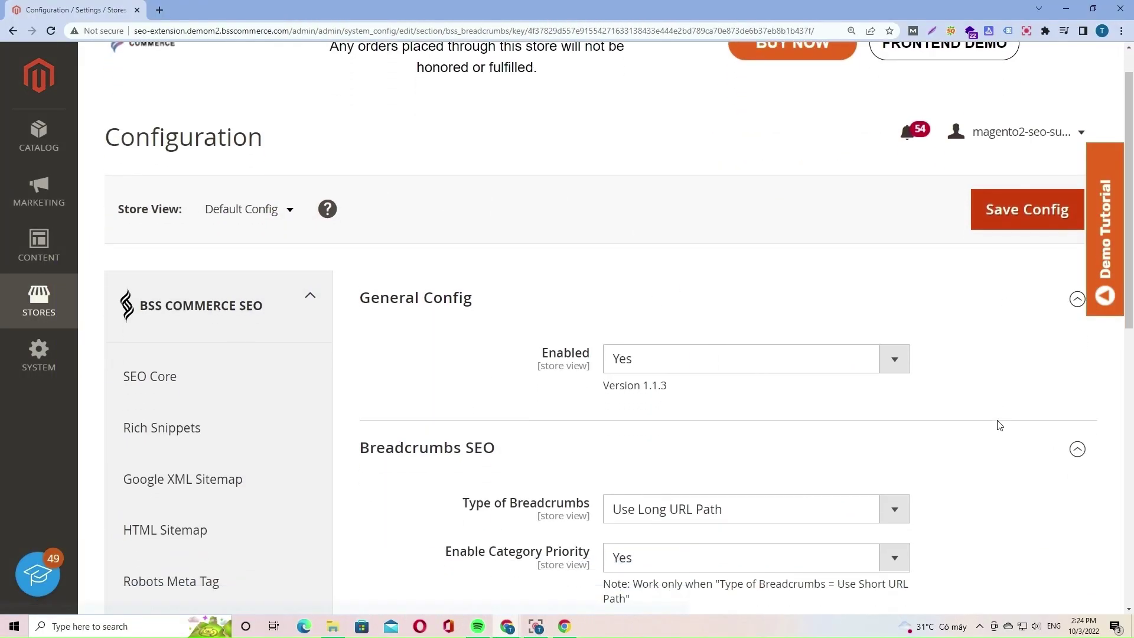
scroll(995, 308, down, 1)
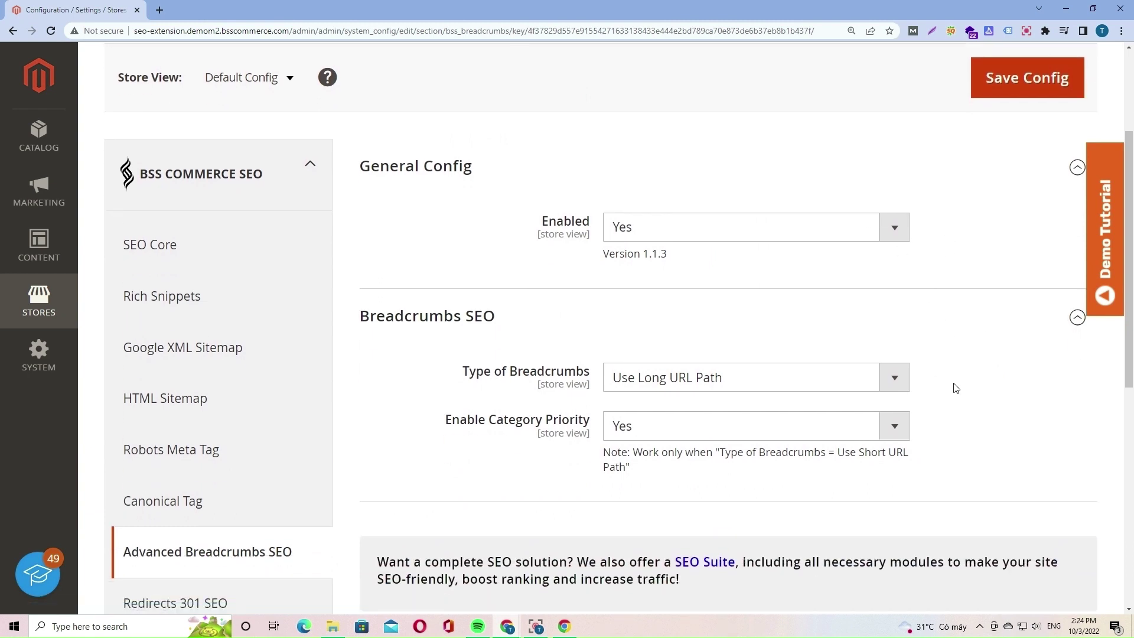
scroll(956, 388, down, 1)
scroll(956, 388, down, 1)
click(898, 265)
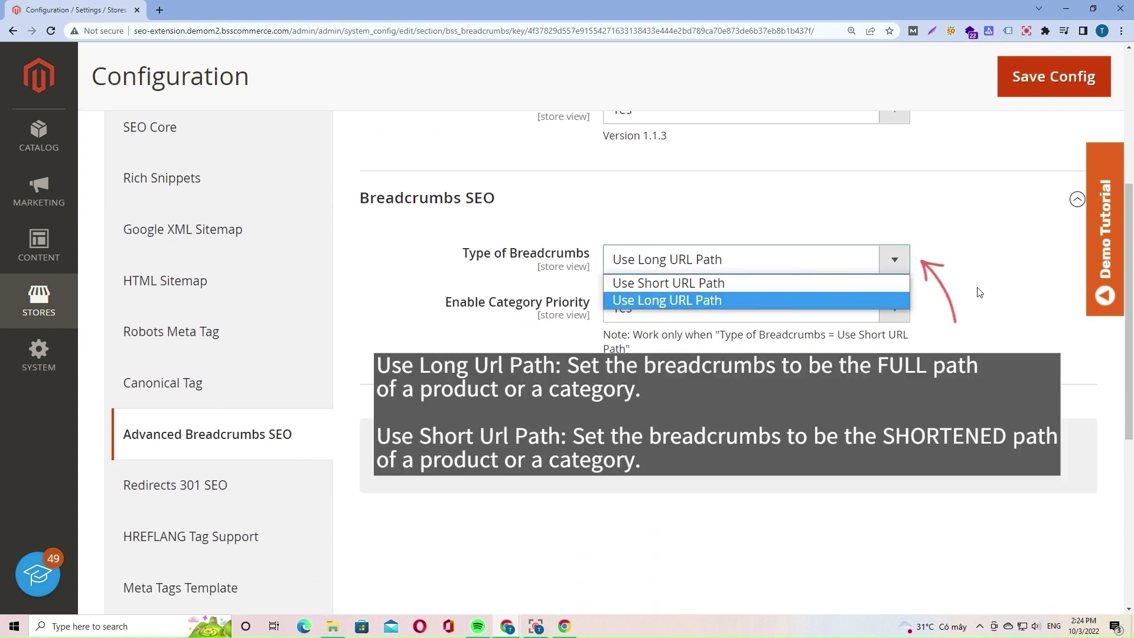
click(980, 293)
click(895, 308)
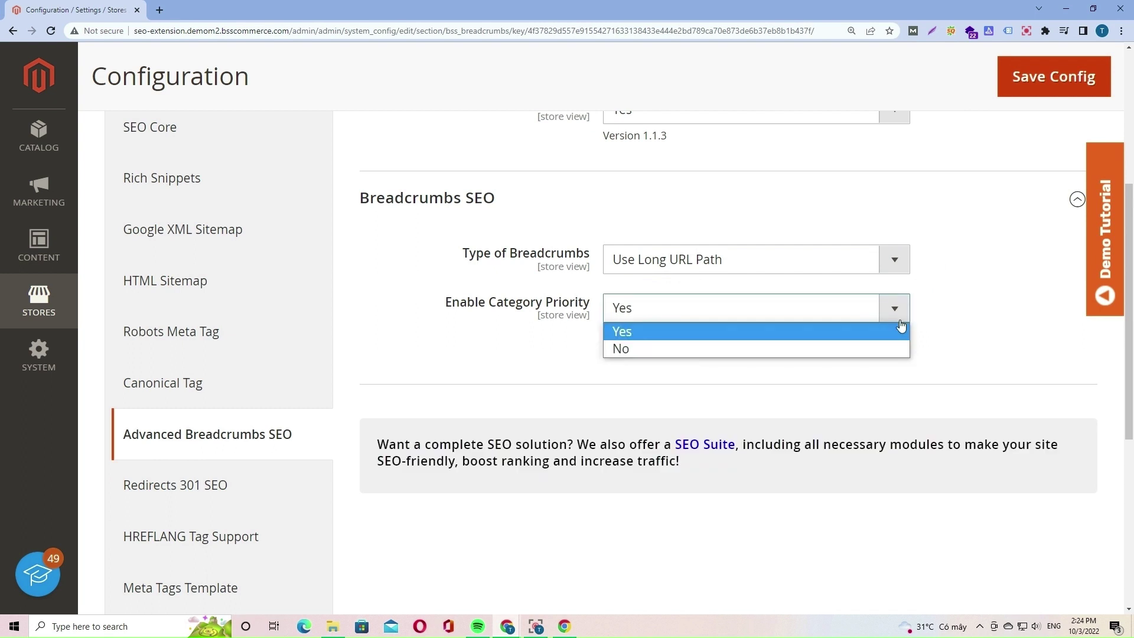
click(977, 348)
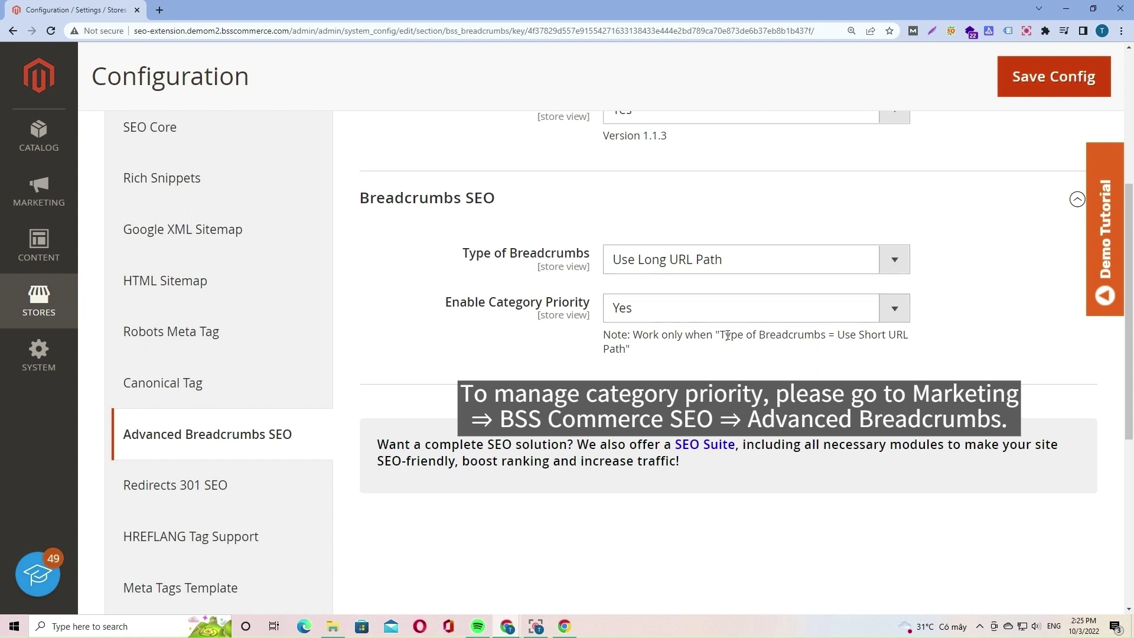
Set Type of Breadcrumbs to Use Short URL Path.
drag(727, 335, 779, 349)
click(886, 260)
click(853, 284)
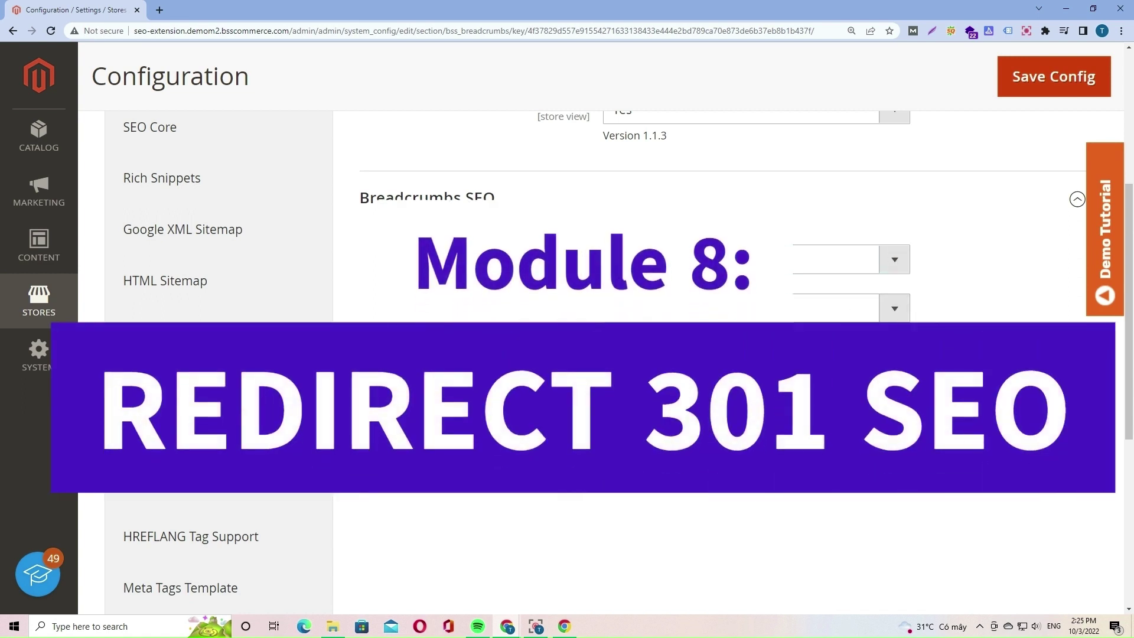
Open Redirects 301 SEO and leave Default Redirect to at Parent Category.
click(251, 508)
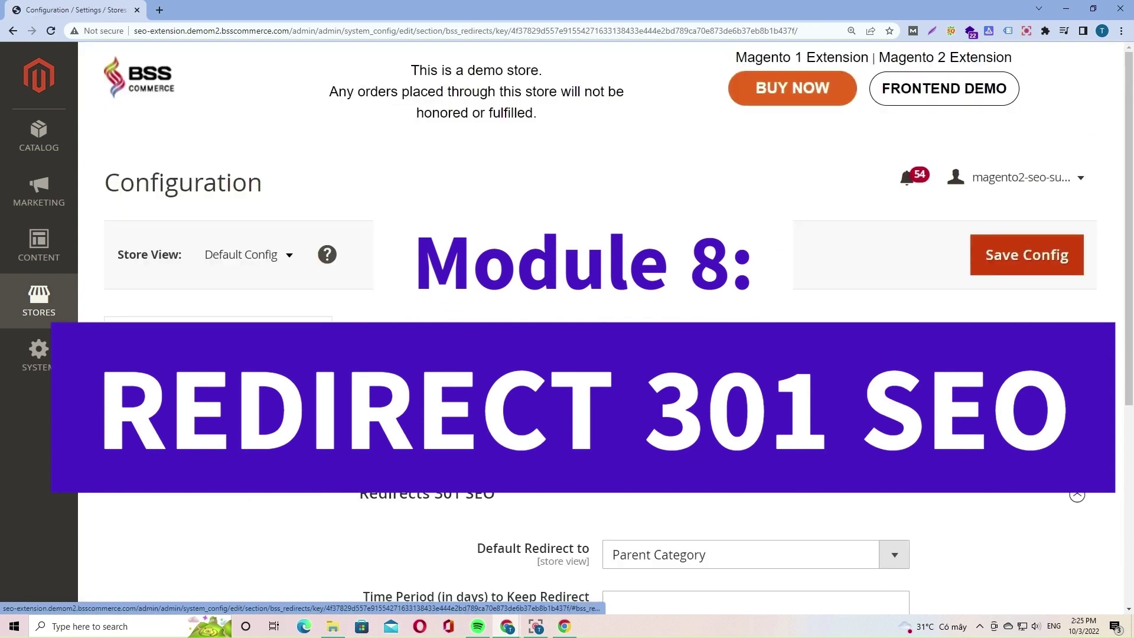
scroll(250, 508, down, 5)
scroll(591, 330, up, 5)
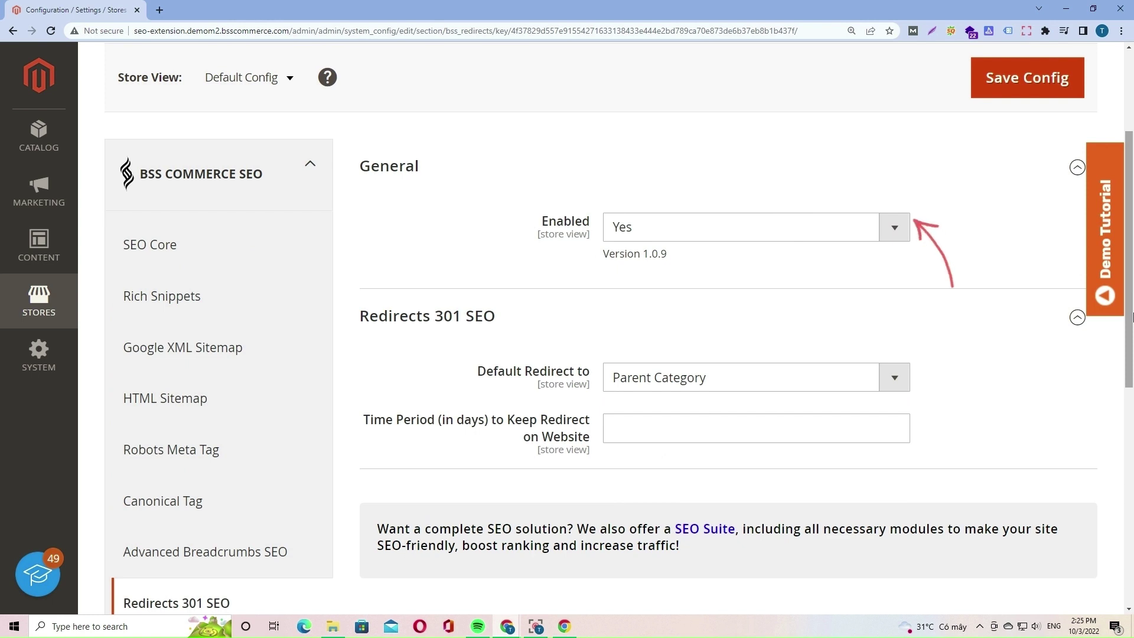
click(892, 377)
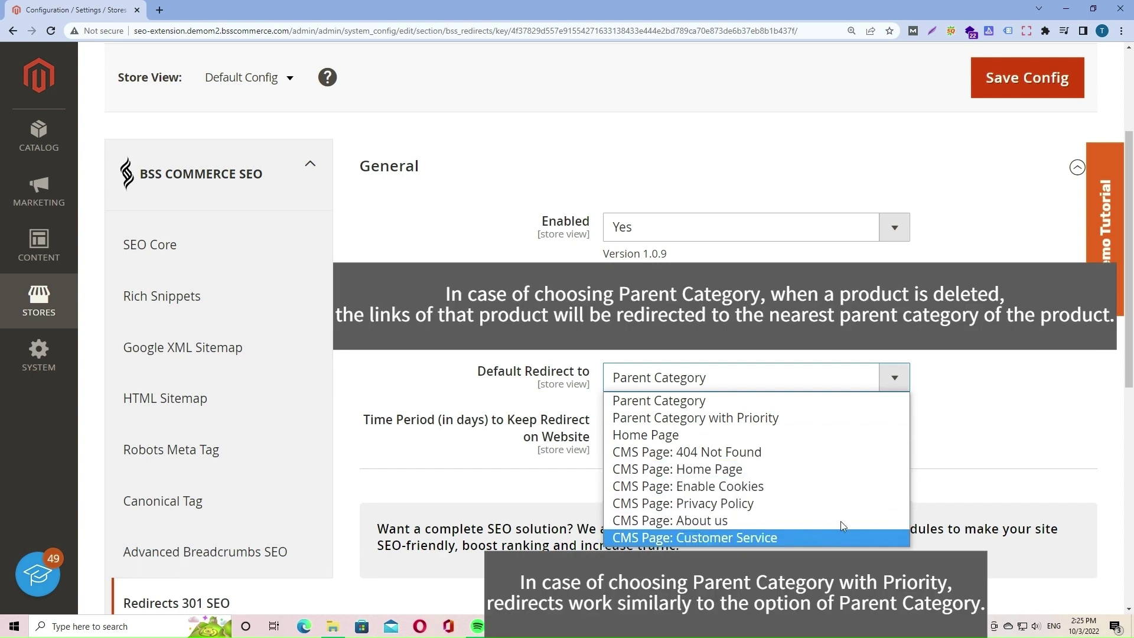
click(1000, 399)
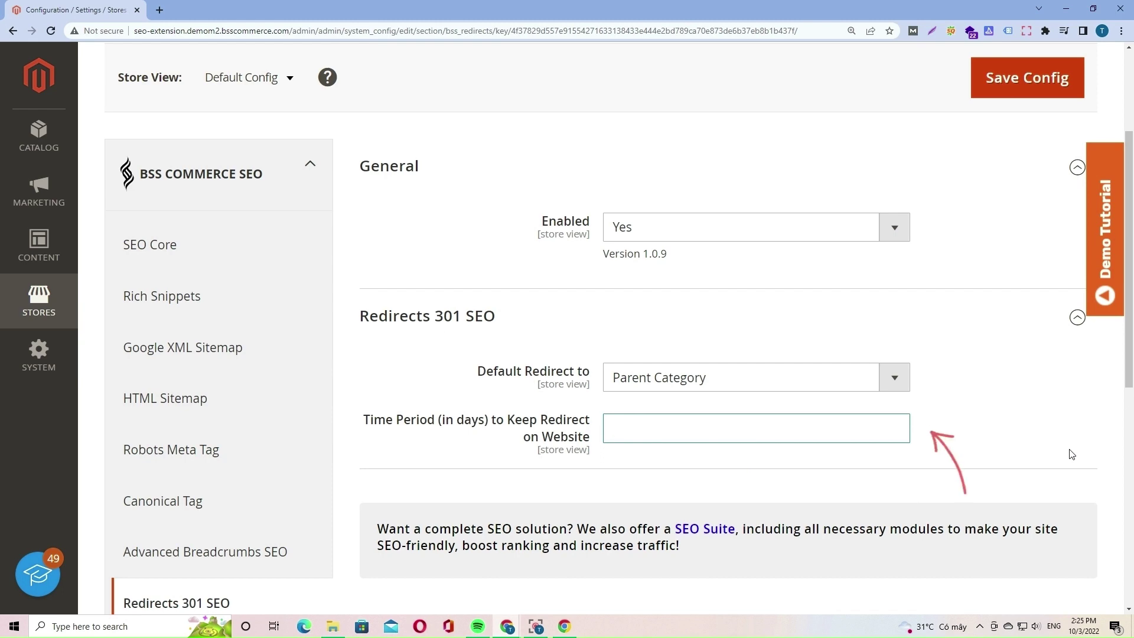
scroll(1071, 454, down, 3)
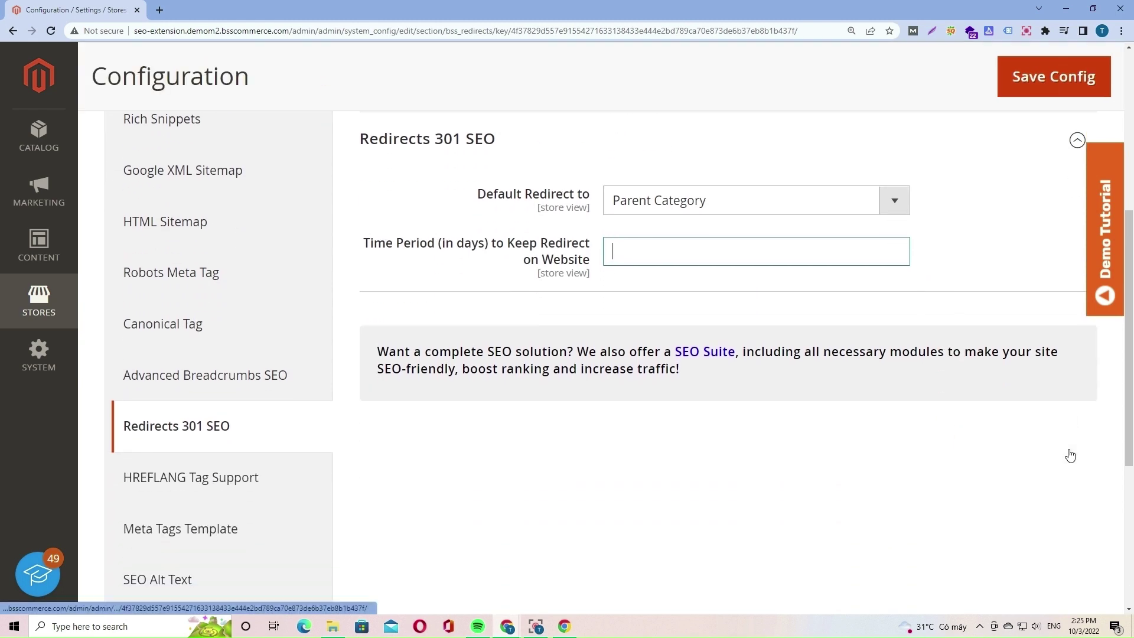
Open the HREFLANG Tag Support settings and review its enabled page types.
click(188, 480)
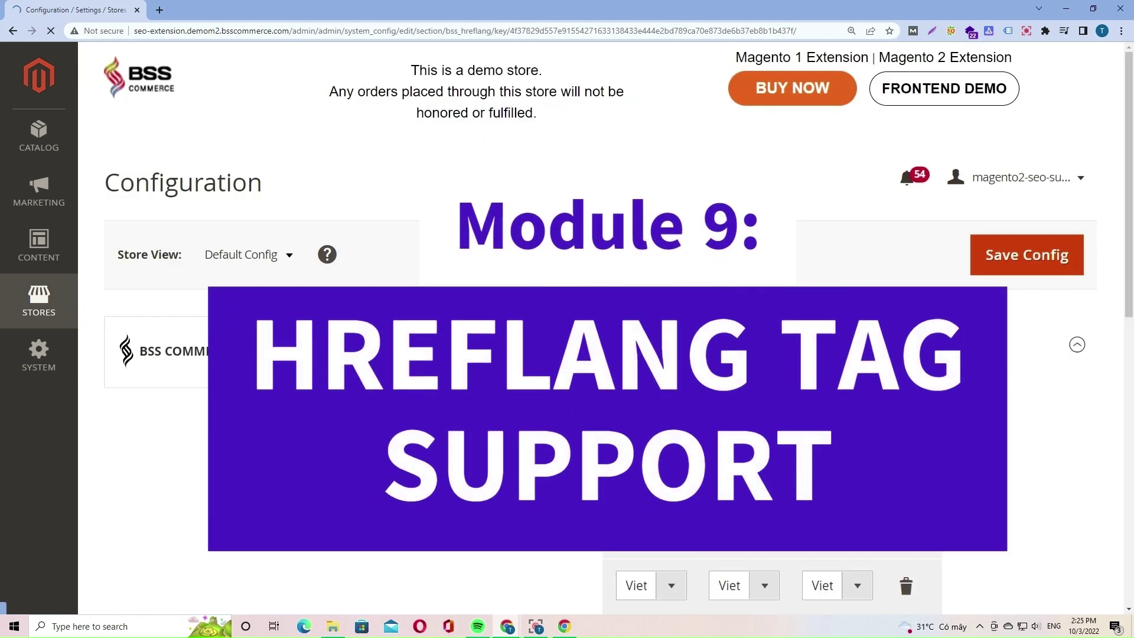
scroll(666, 434, down, 2)
scroll(665, 434, down, 2)
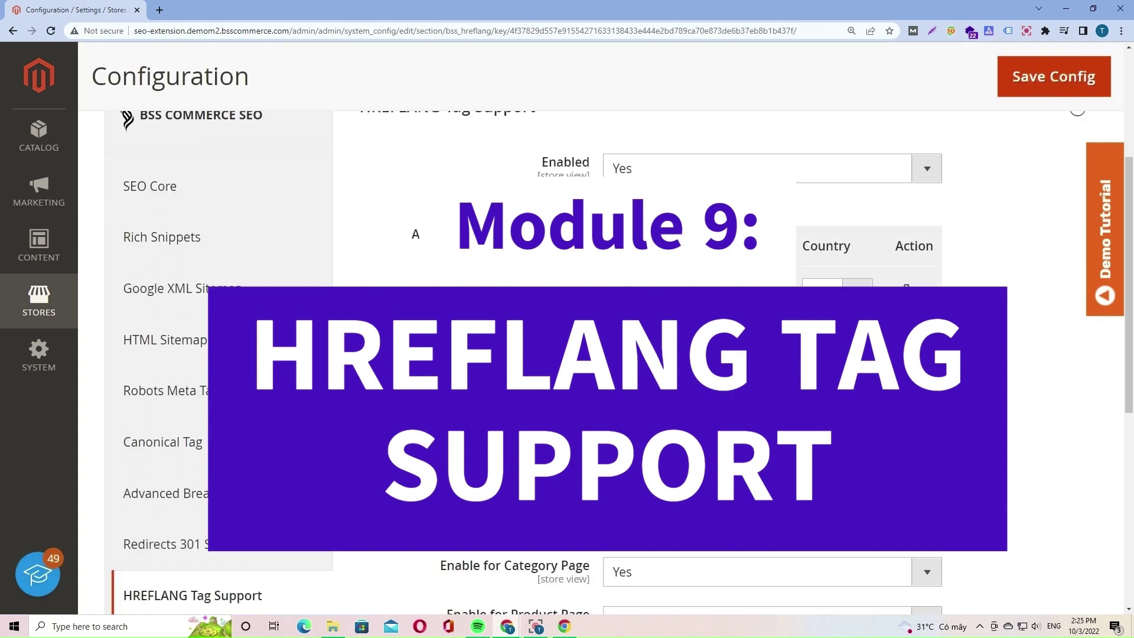
scroll(666, 434, up, 1)
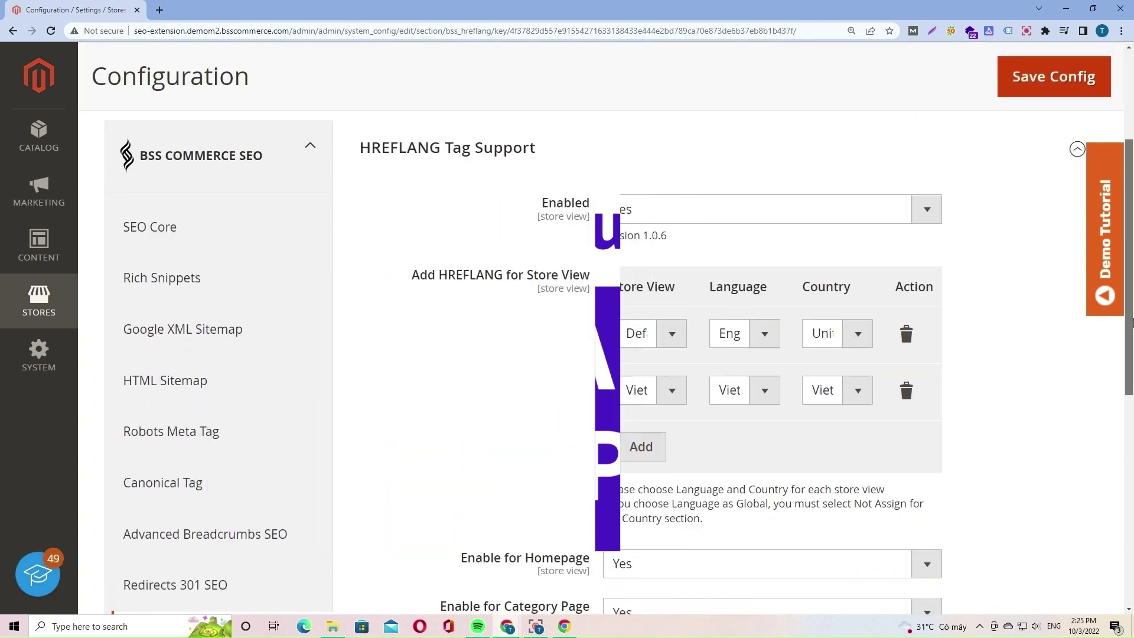
drag(1130, 316, 1129, 328)
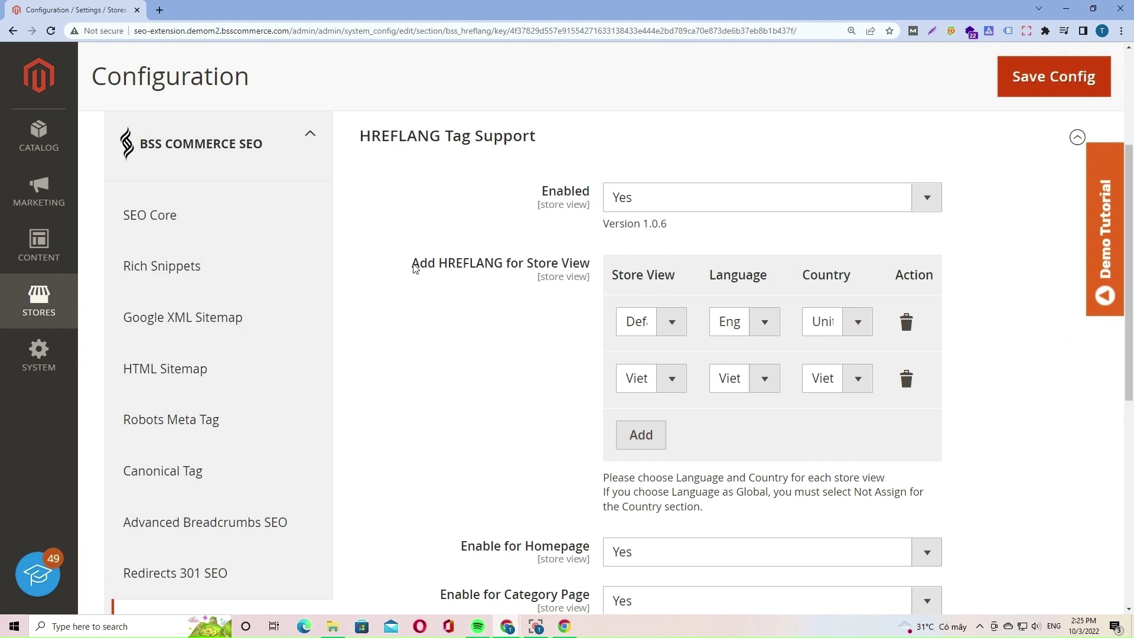
Check the first HREFLANG row's store view, keeping English and United States.
click(667, 329)
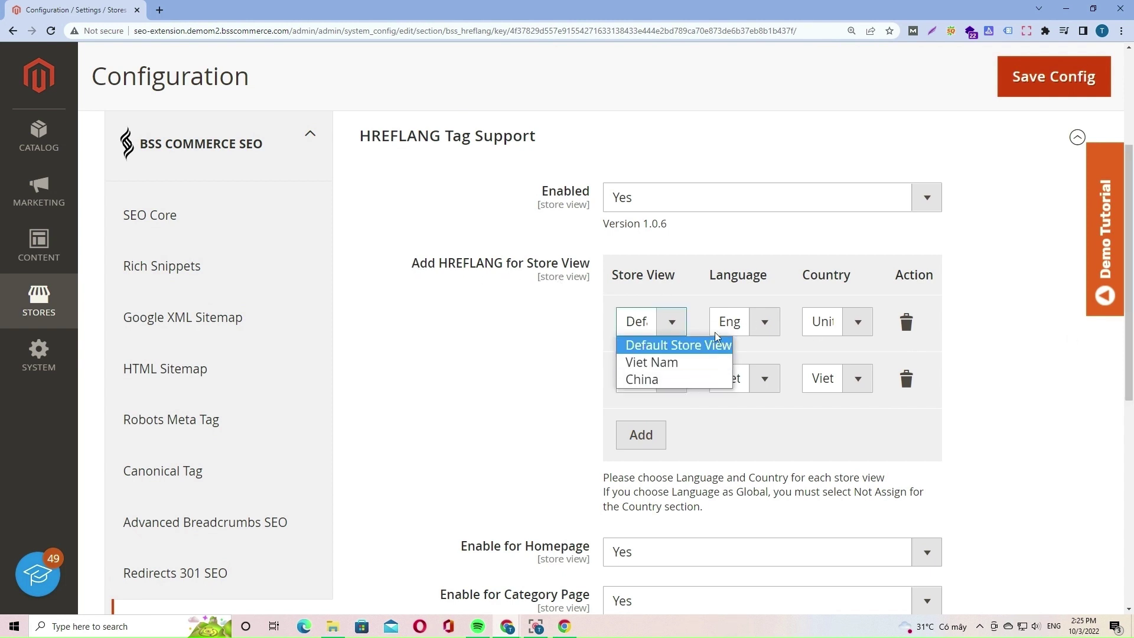
click(763, 322)
click(762, 323)
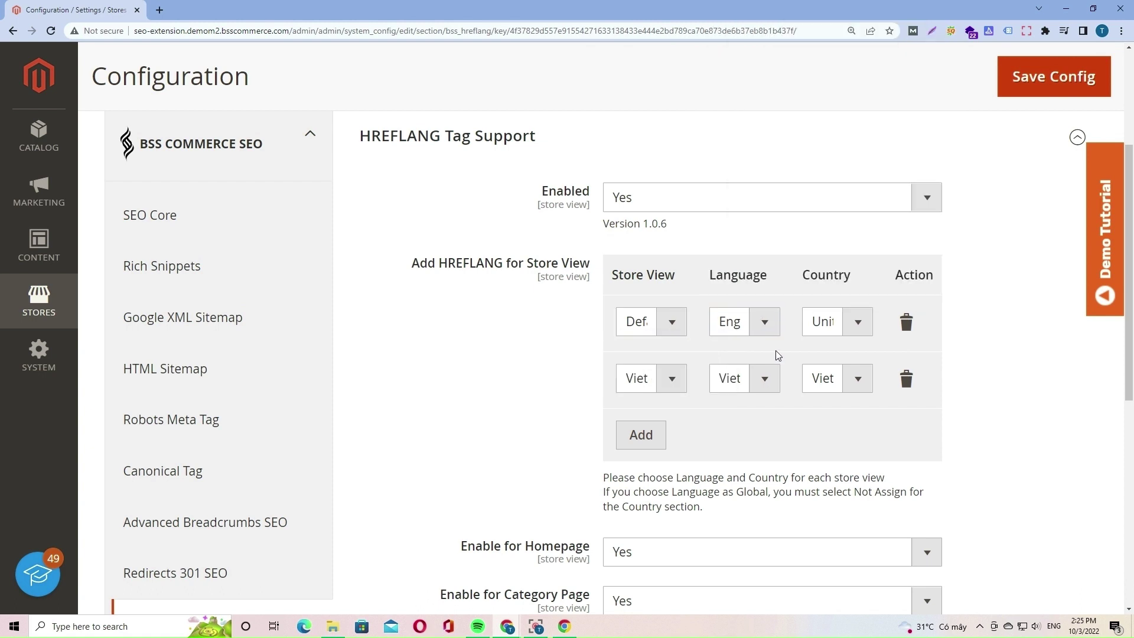
click(852, 332)
click(841, 335)
Go to the Meta Tags Template settings.
scroll(568, 441, down, 1)
scroll(569, 442, down, 2)
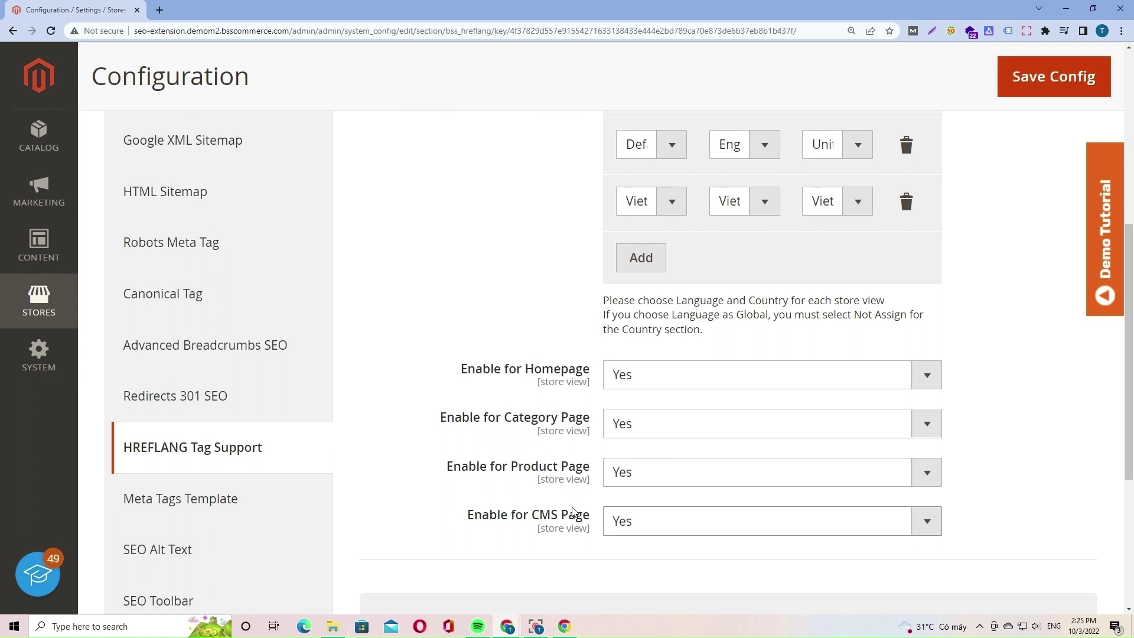
scroll(533, 508, down, 2)
click(160, 393)
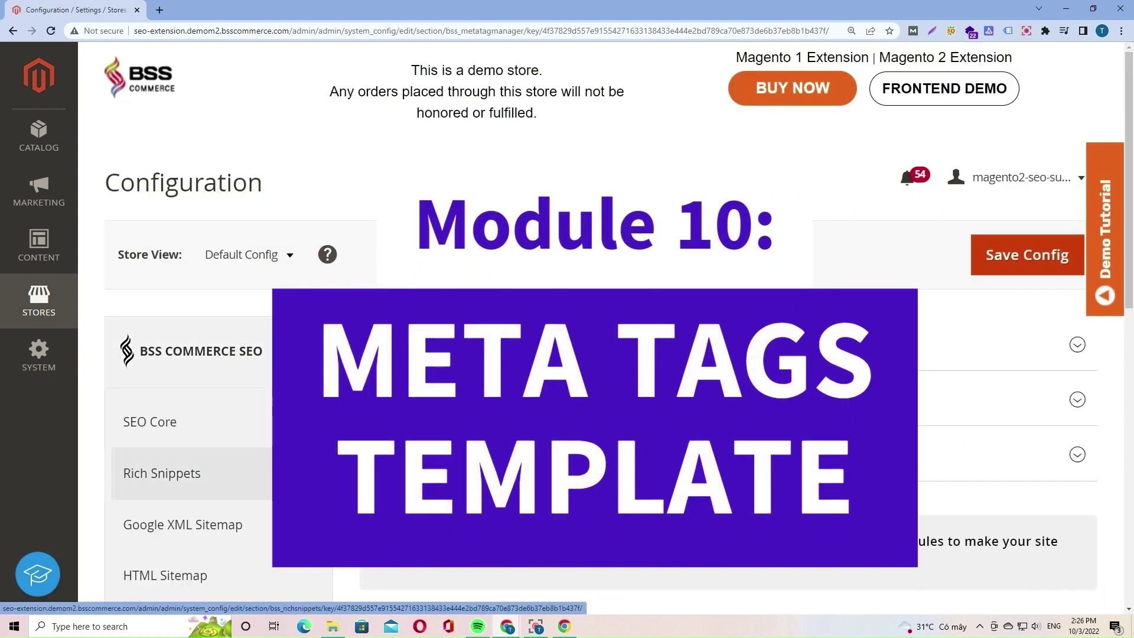
Review Meta Tags Template Product Settings, then expand Category Settings to see its empty limits.
scroll(159, 473, down, 5)
scroll(159, 472, up, 3)
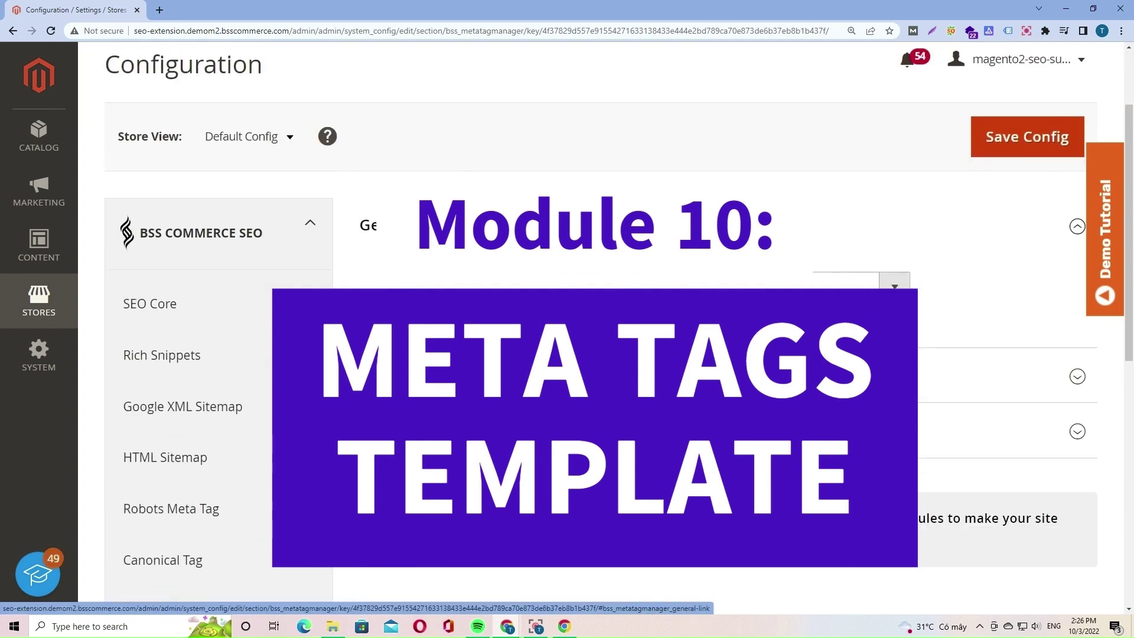
scroll(901, 427, down, 3)
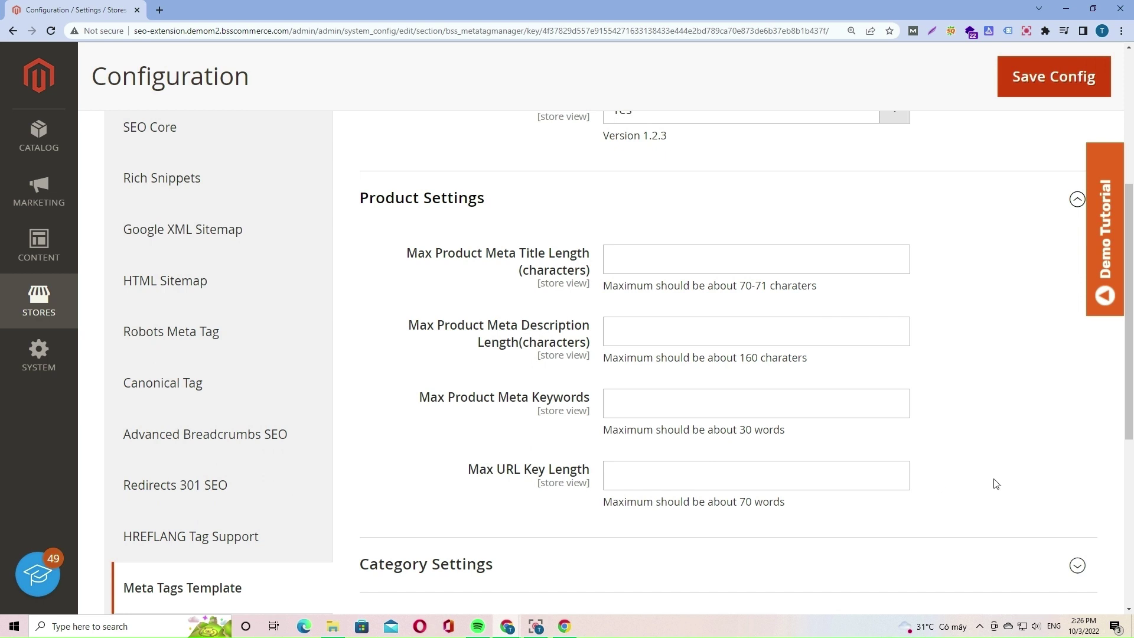
scroll(997, 484, down, 1)
click(969, 516)
scroll(970, 519, down, 1)
scroll(970, 519, down, 3)
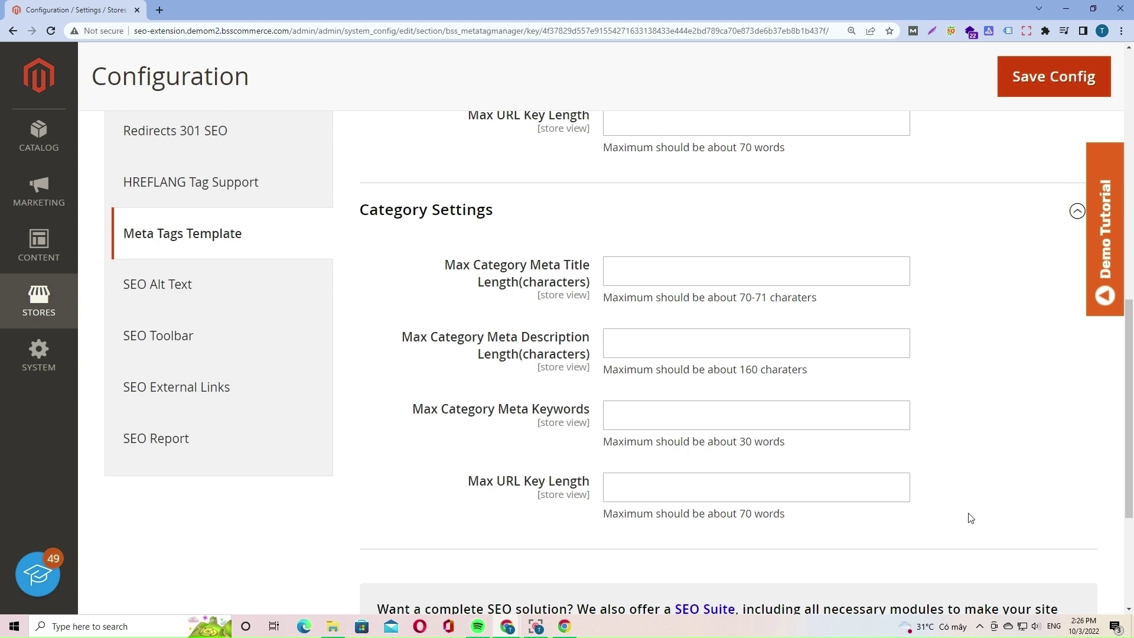
In SEO Alt Text, add [product_manufacturer] to the Alt Tag Template.
click(249, 293)
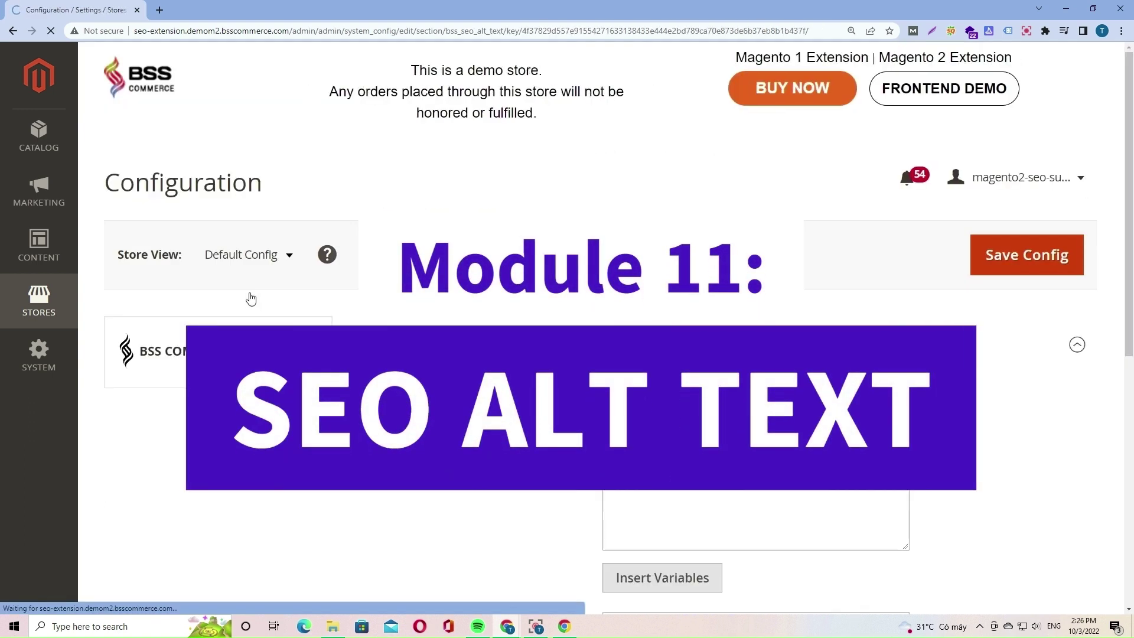
scroll(978, 338, down, 3)
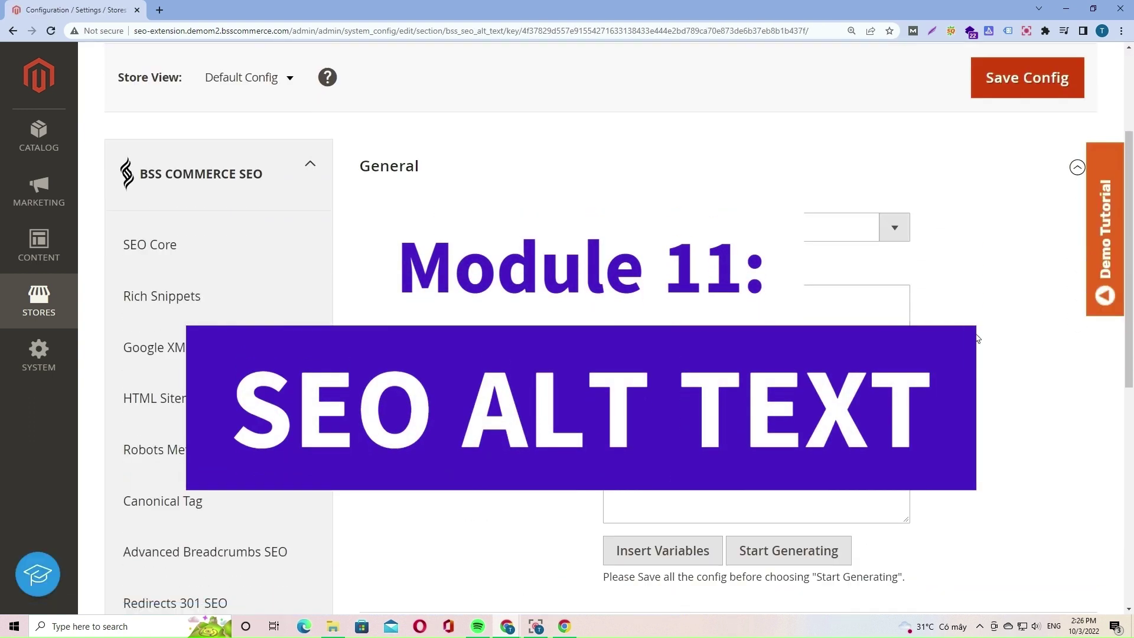
scroll(993, 330, down, 1)
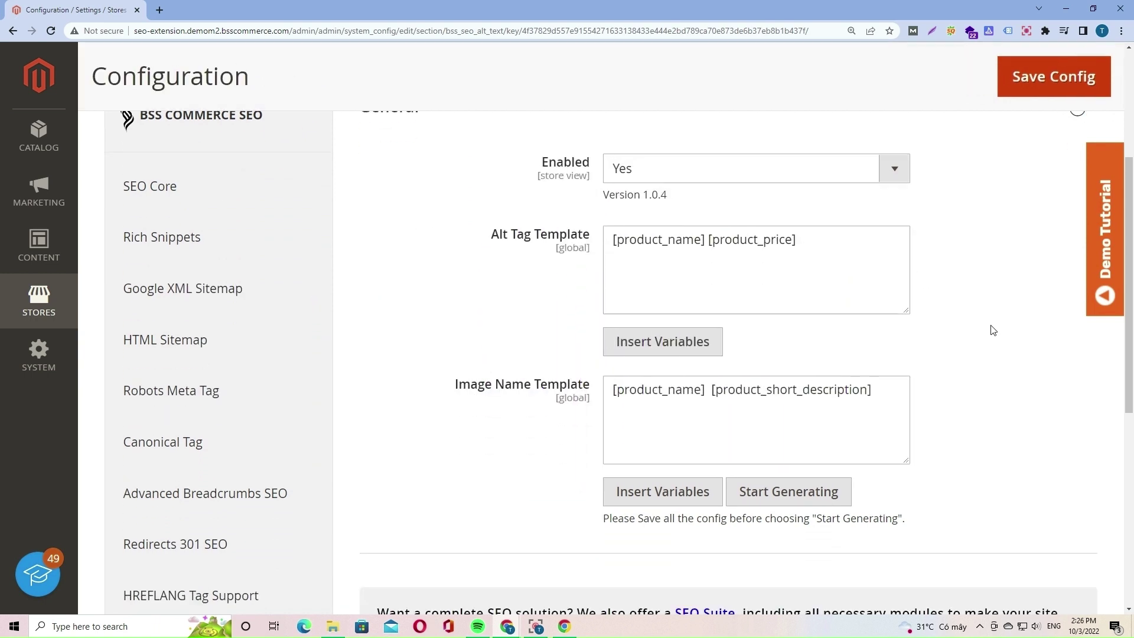
click(701, 342)
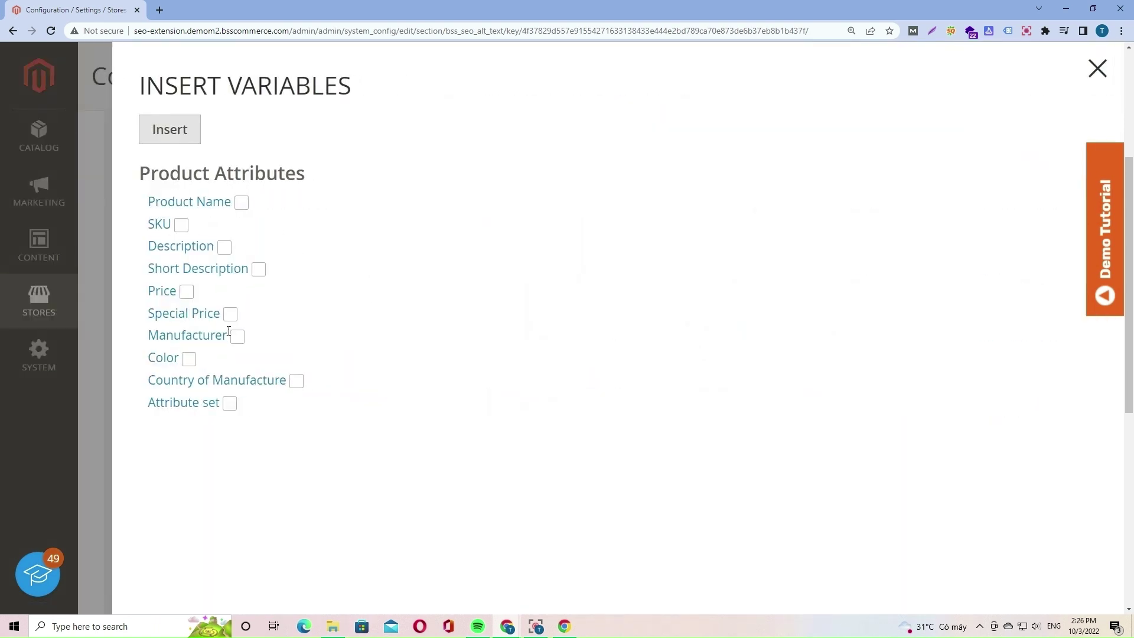
click(175, 137)
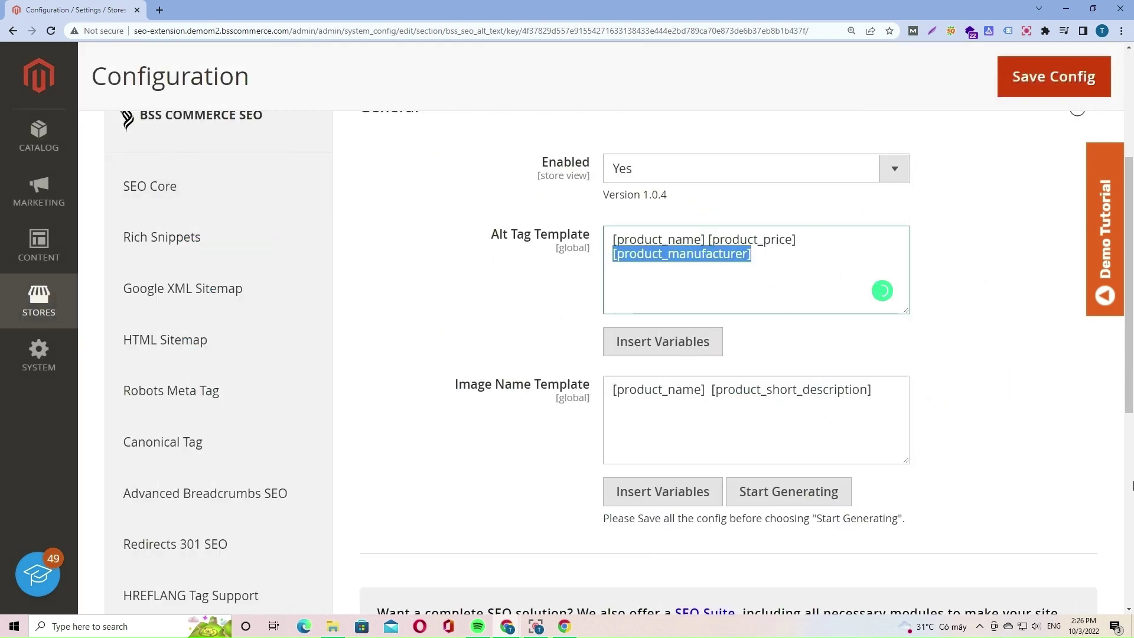
click(925, 495)
Add the SKU variable [product_sku] to the Image Name Template.
scroll(556, 392, down, 1)
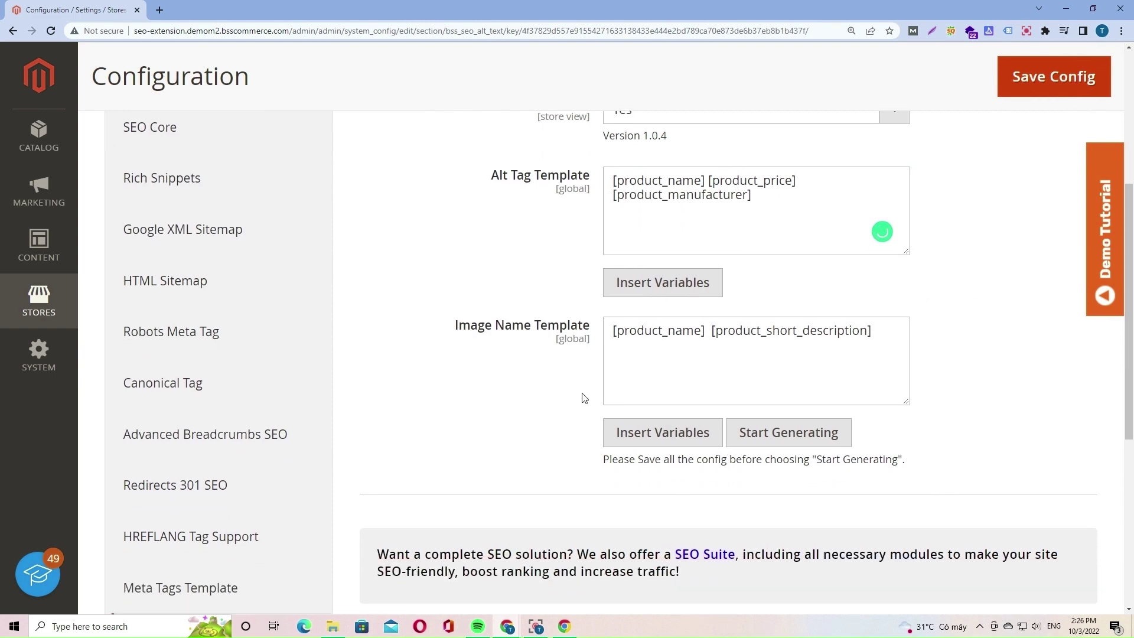
click(689, 432)
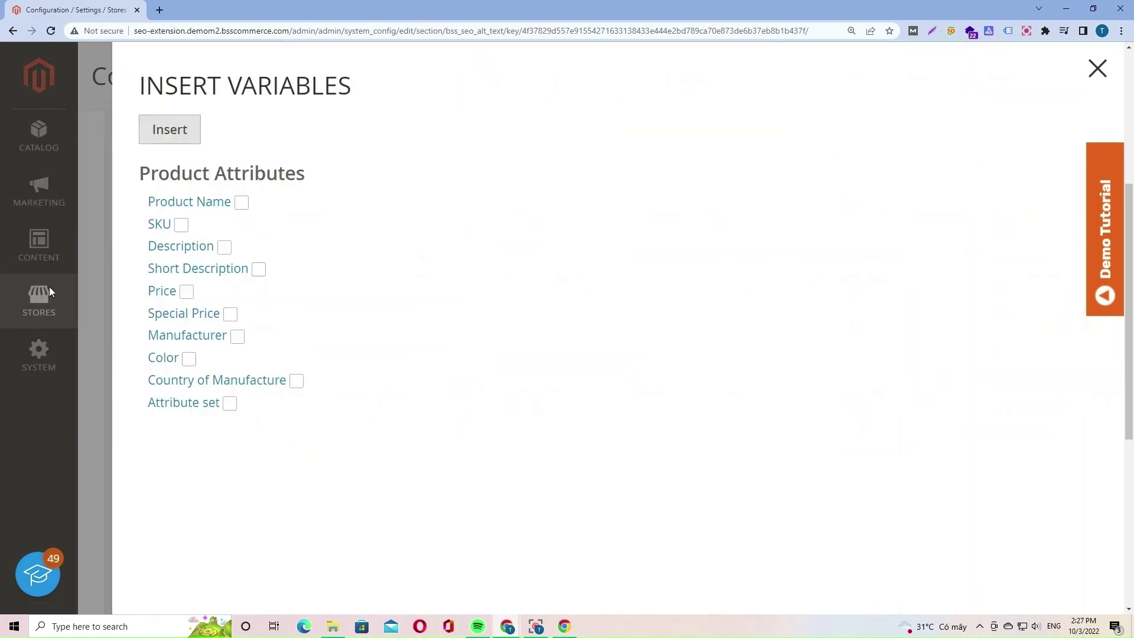
click(181, 225)
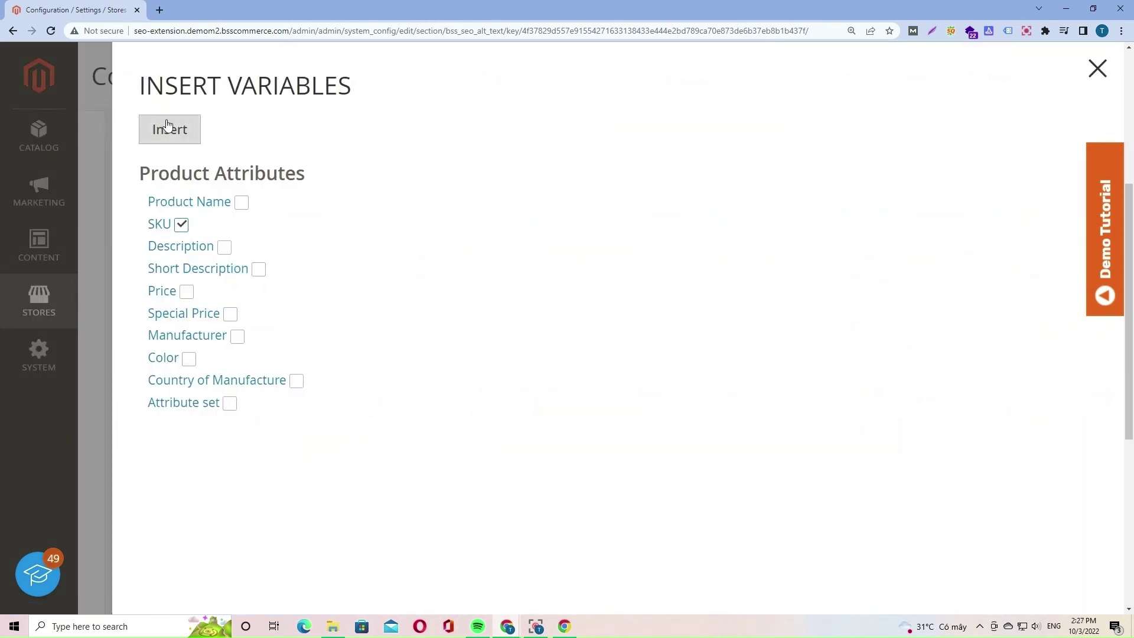
click(169, 128)
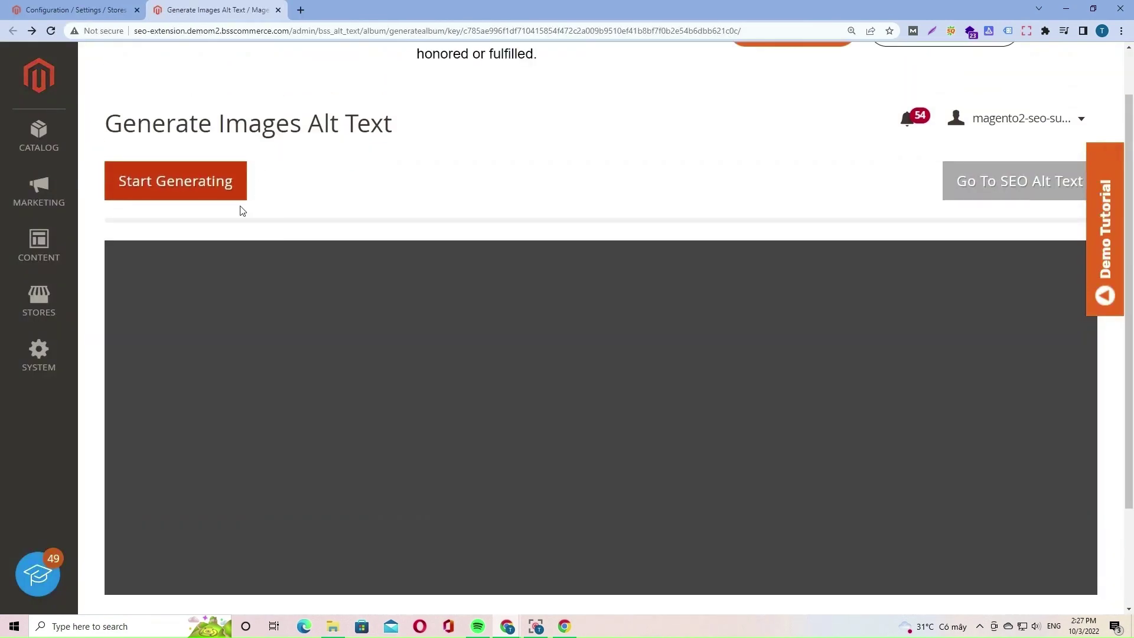
Start generating product image alt text and open the SEO Alt Text image grid.
click(160, 175)
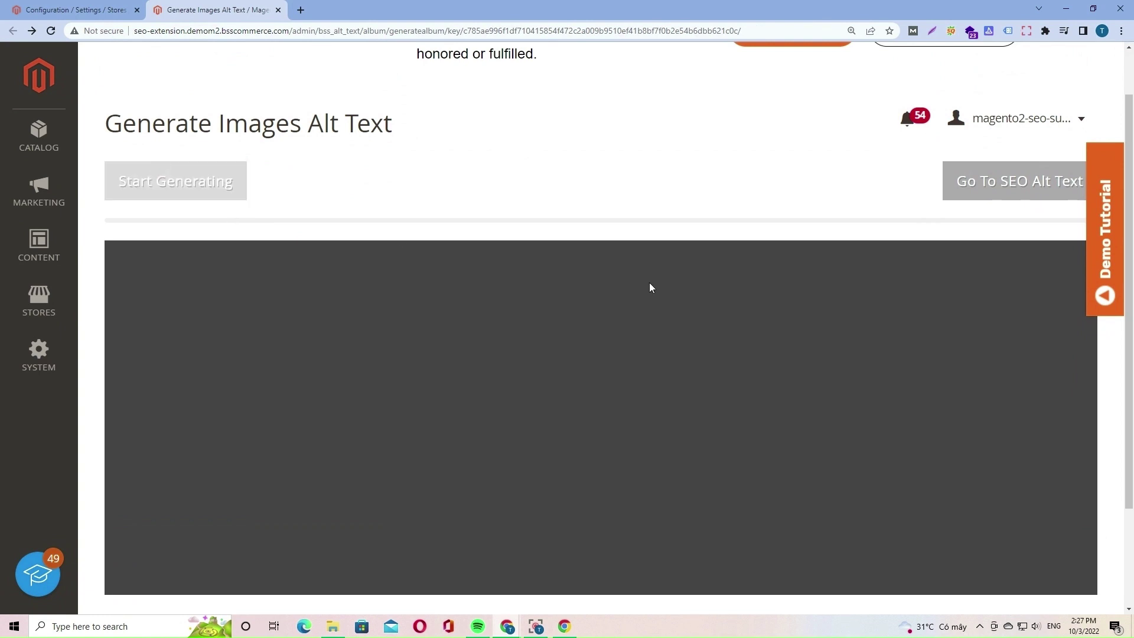
scroll(650, 288, up, 1)
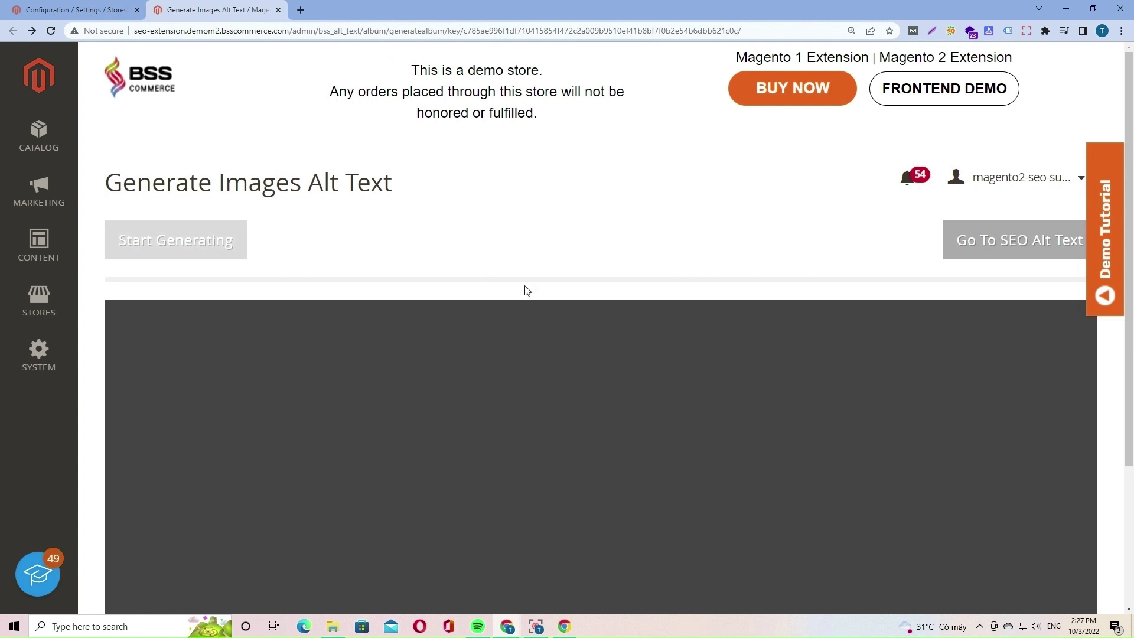
click(1014, 231)
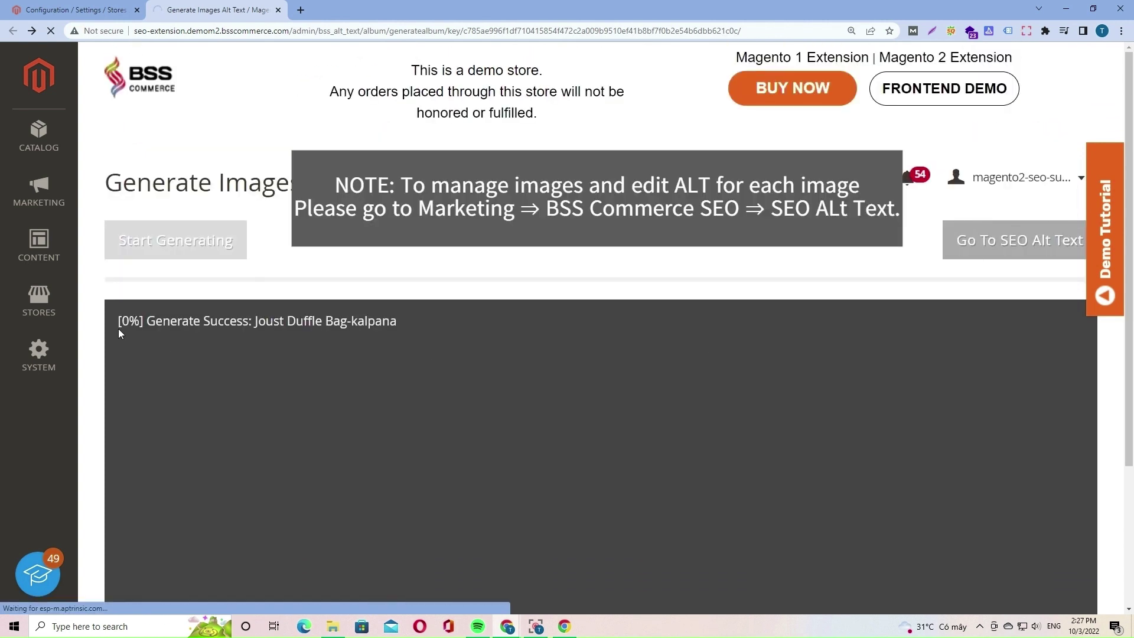
drag(119, 329, 392, 324)
click(423, 345)
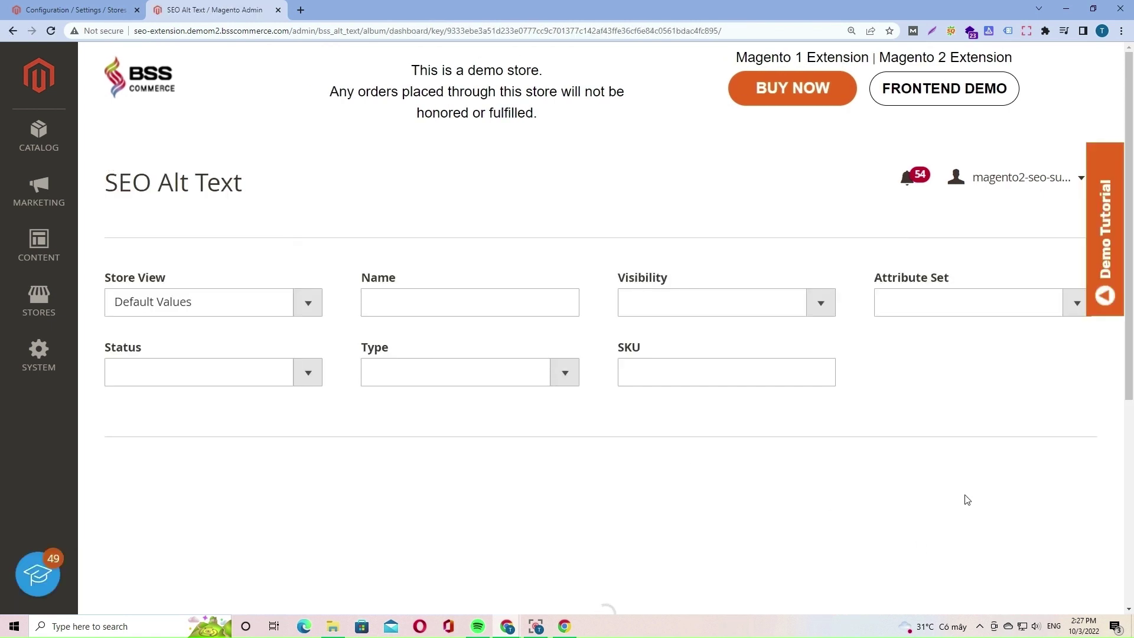
scroll(967, 500, down, 2)
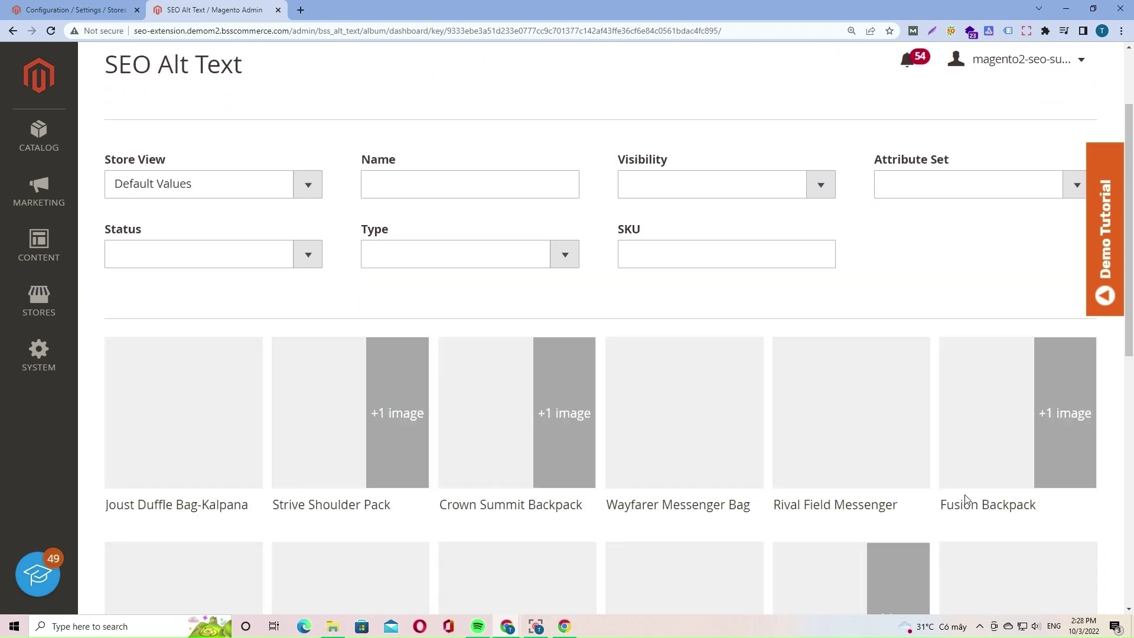
scroll(967, 500, down, 1)
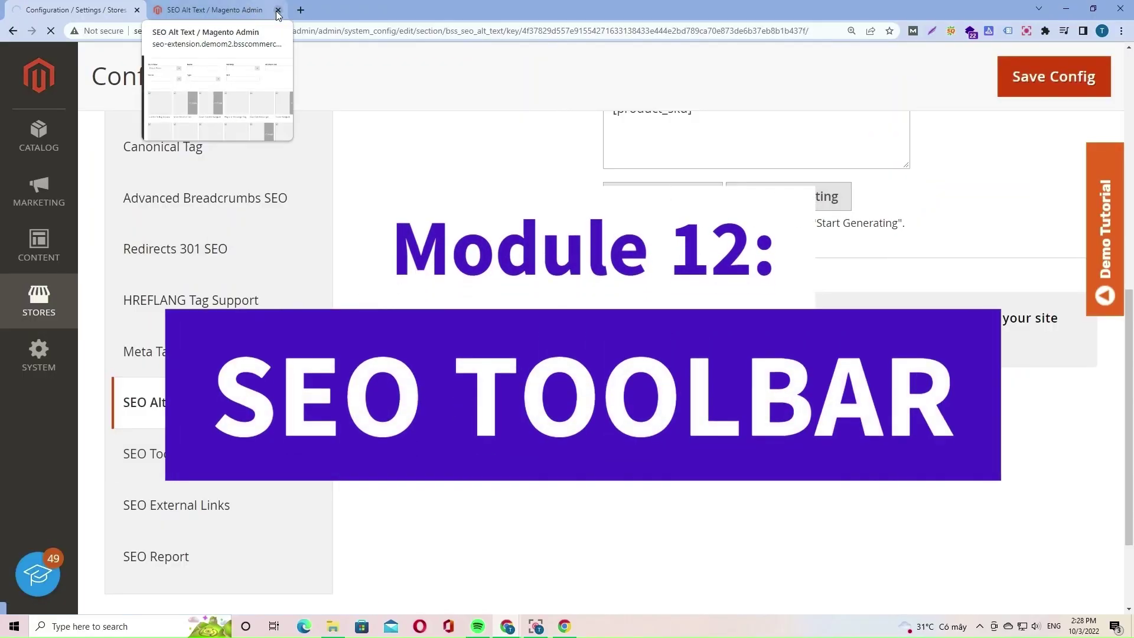
Close the SEO Alt Text tab and review the storefront home page's SEO Toolbar audit.
click(277, 10)
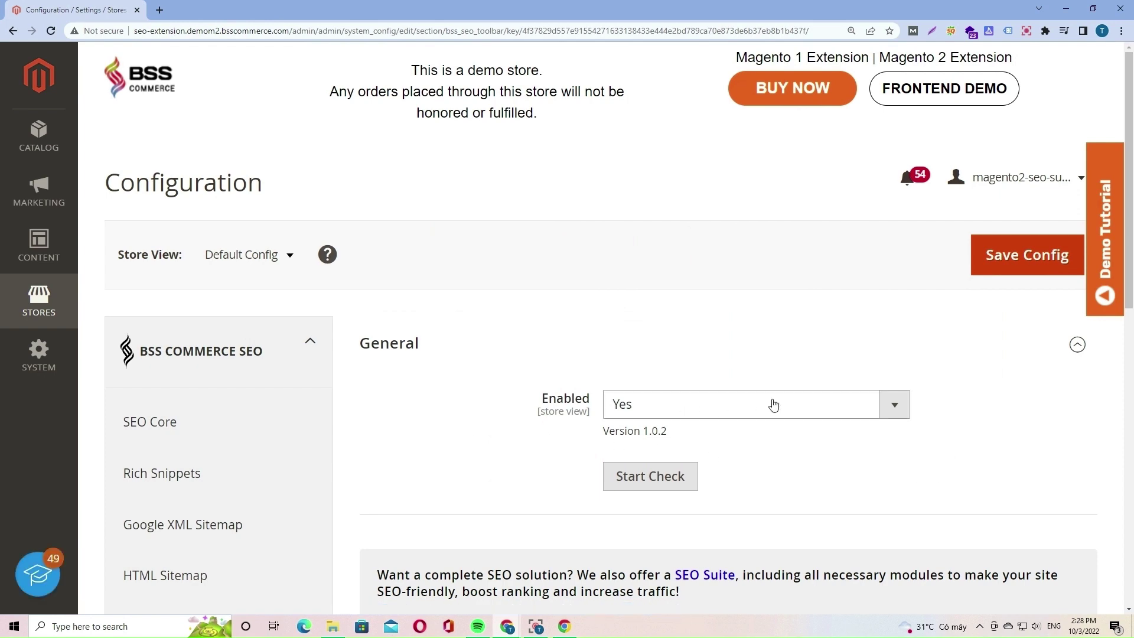
scroll(293, 486, down, 6)
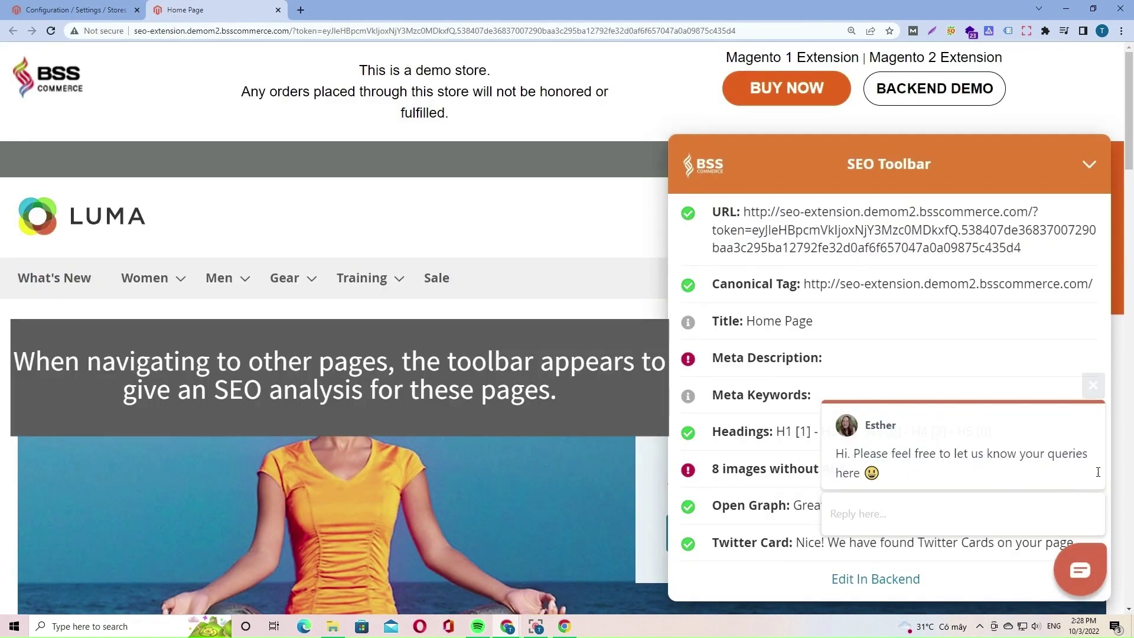
click(1093, 385)
mouse_move(720, 204)
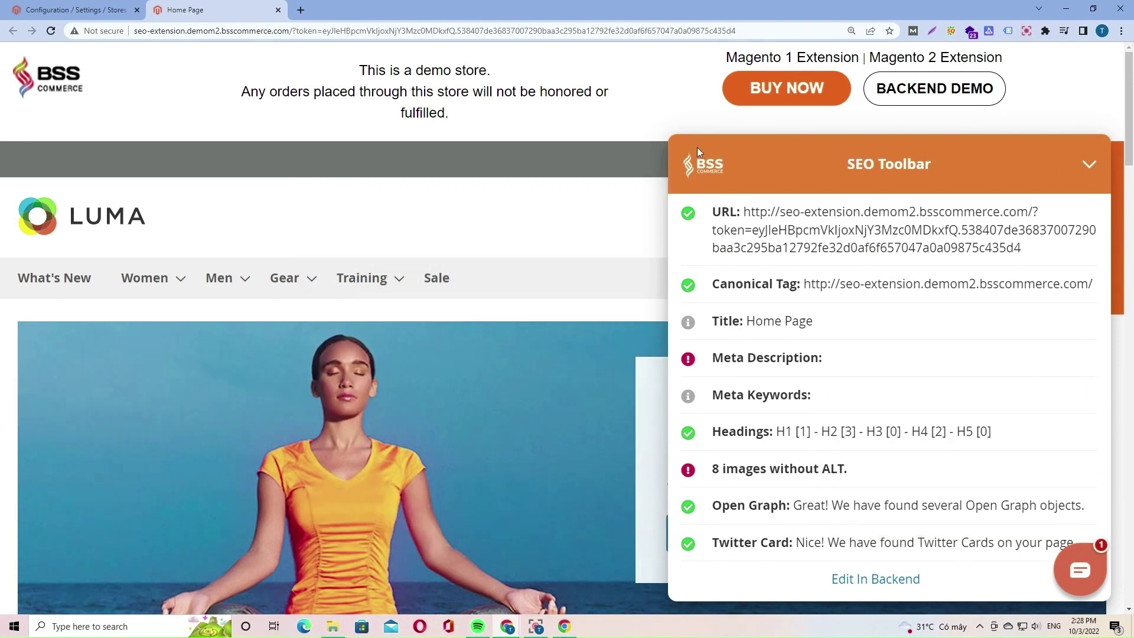
click(86, 5)
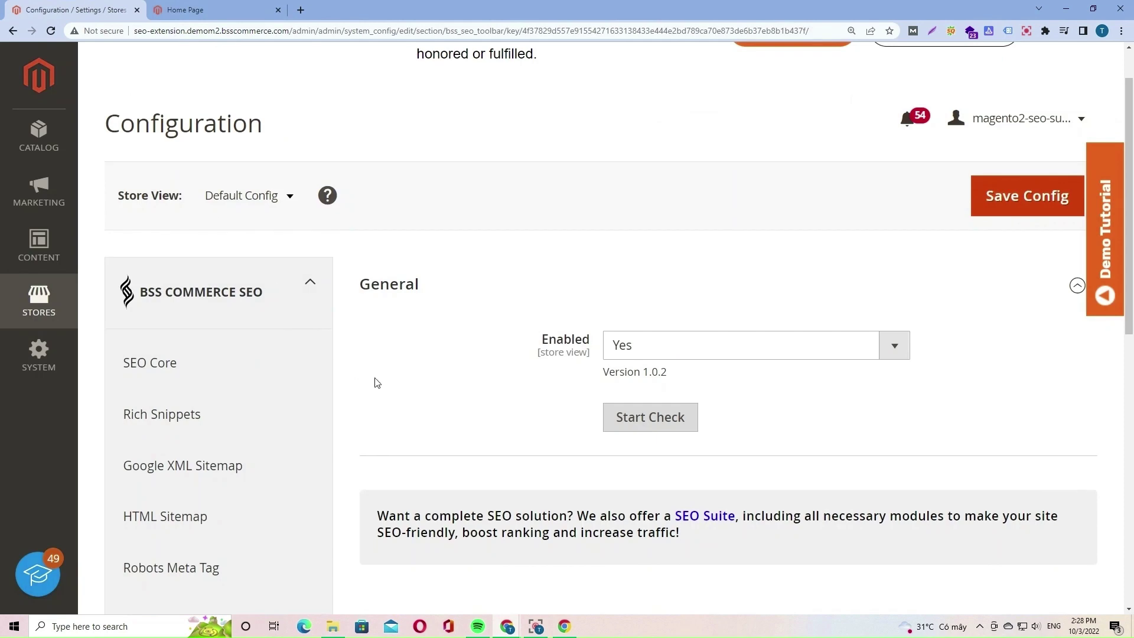
Go to the SEO External Links settings.
scroll(375, 380, down, 6)
scroll(376, 384, down, 3)
click(215, 396)
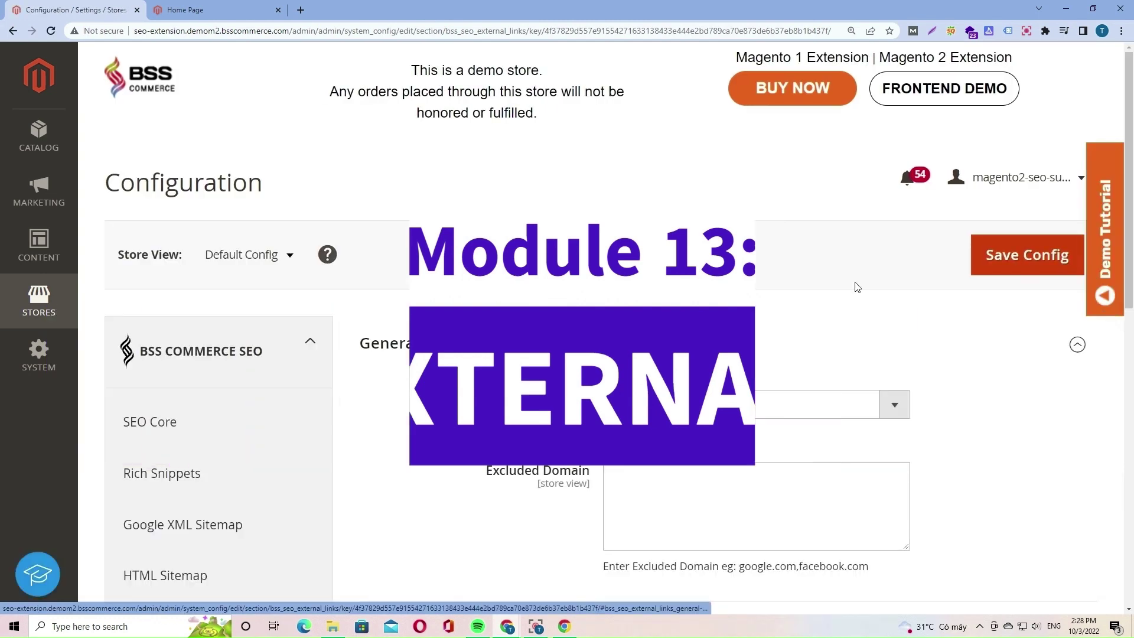
Confirm SEO External Links is enabled with an empty Excluded Domain list.
scroll(997, 366, down, 3)
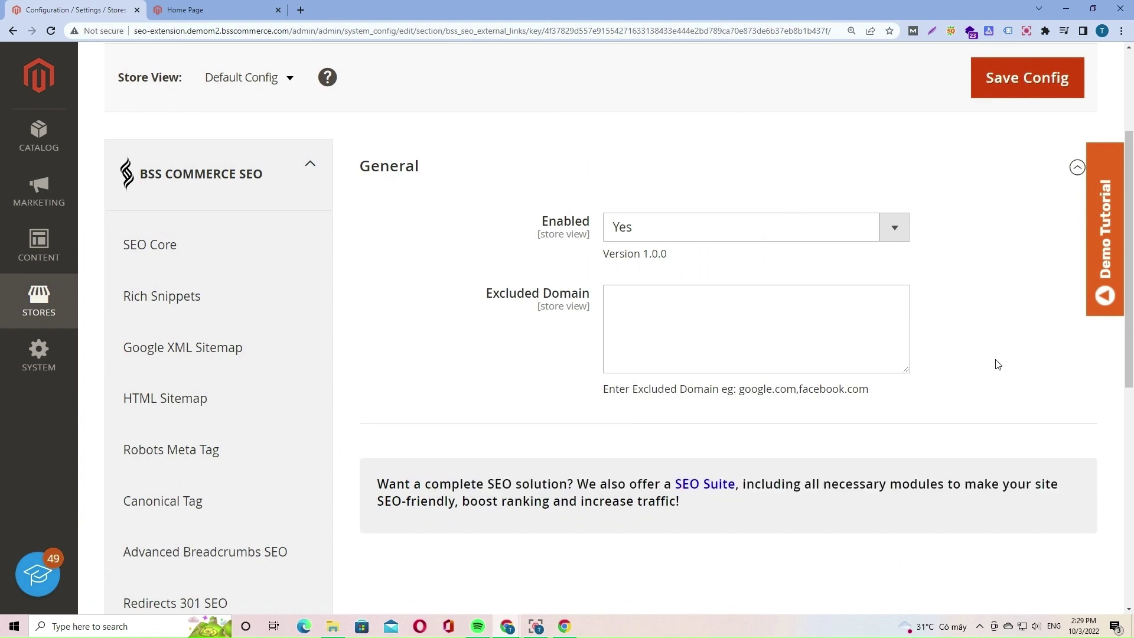
scroll(997, 365, down, 4)
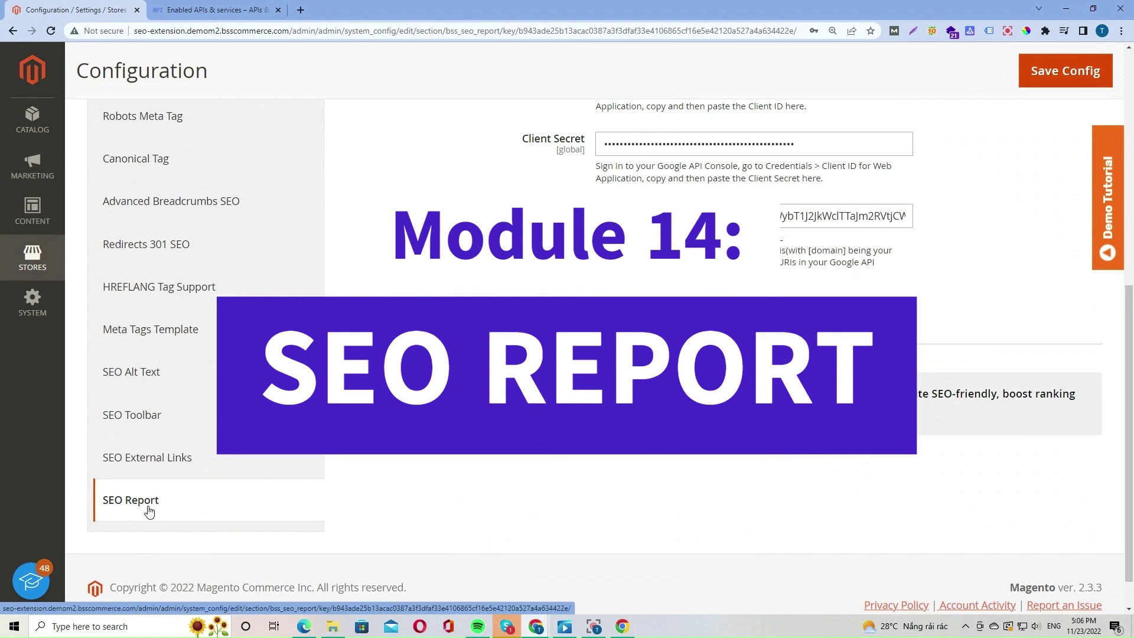
scroll(539, 498, up, 2)
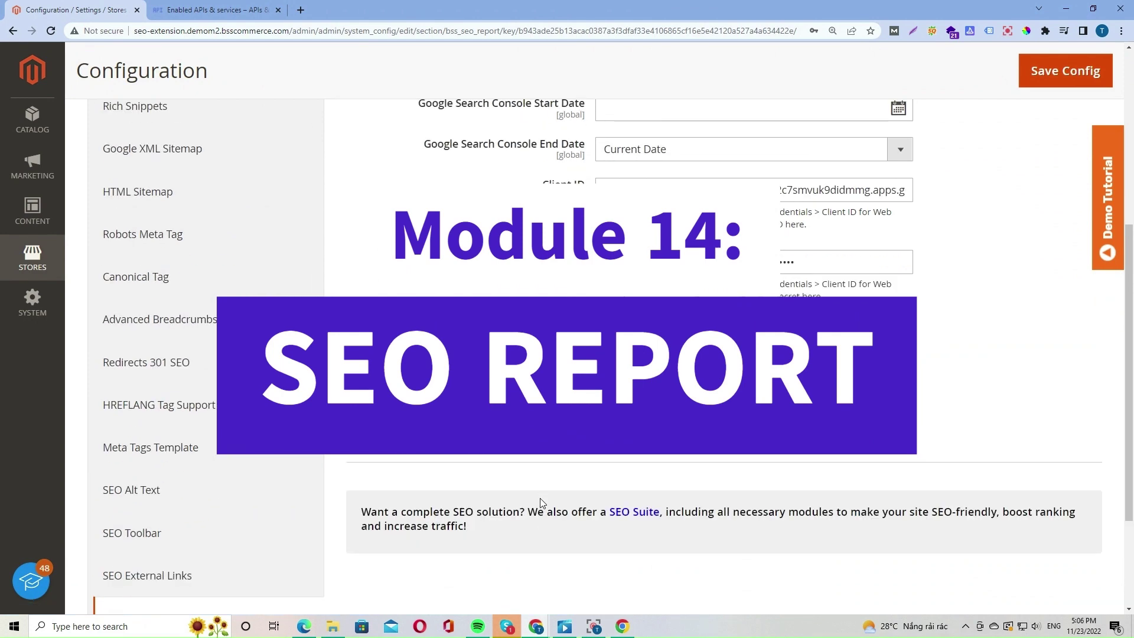
scroll(485, 507, down, 2)
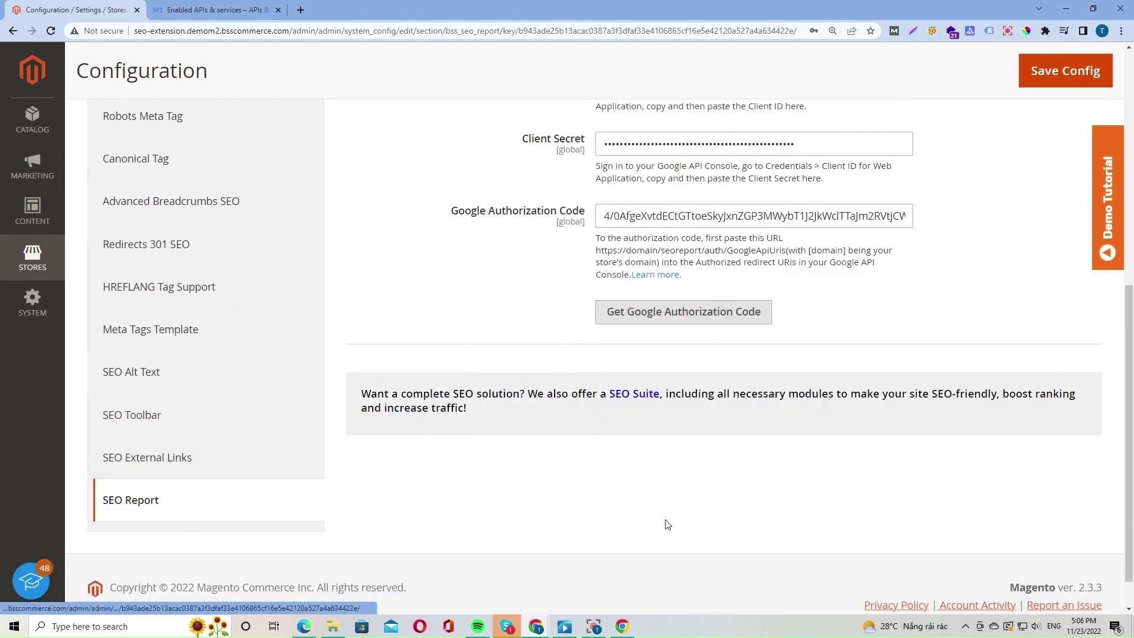
scroll(674, 523, up, 4)
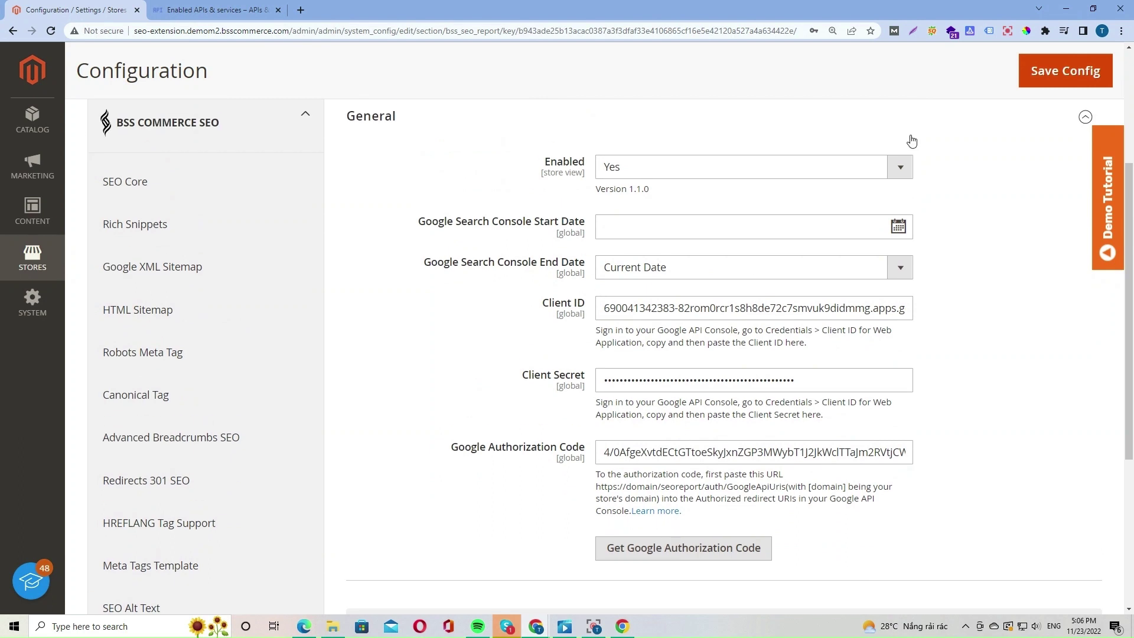
click(902, 167)
click(1001, 199)
click(899, 227)
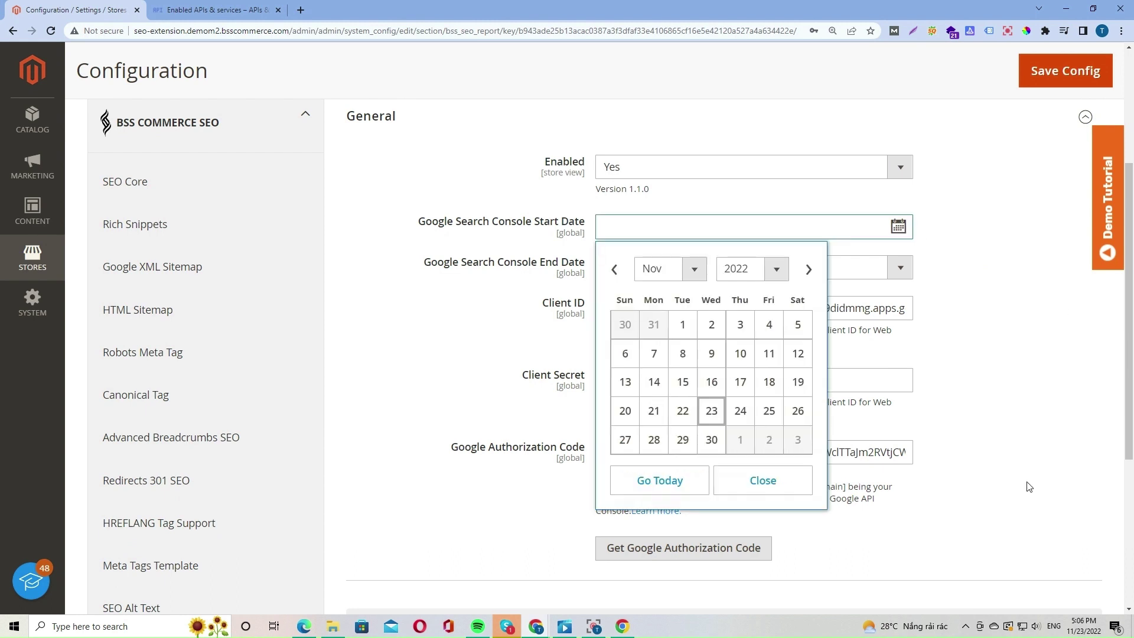
click(807, 489)
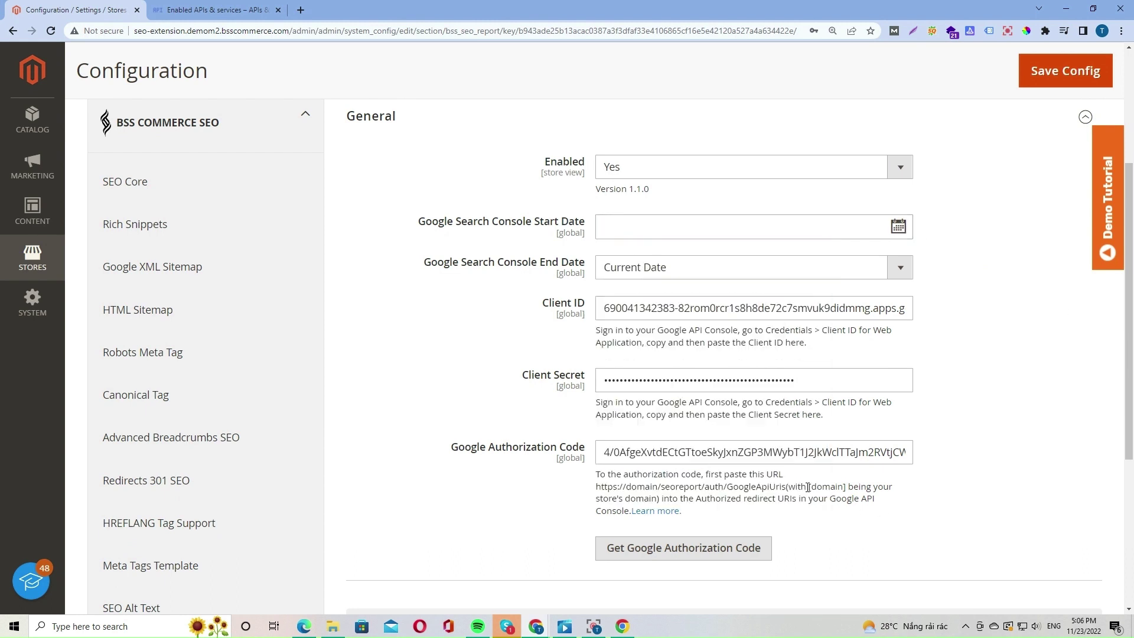
click(900, 267)
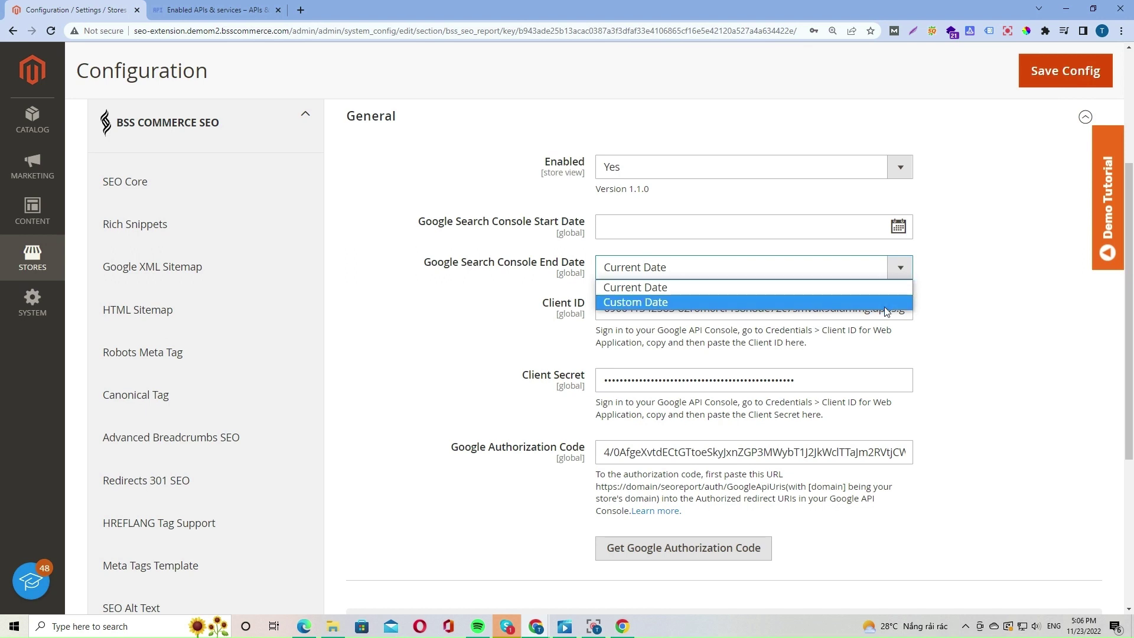
click(991, 317)
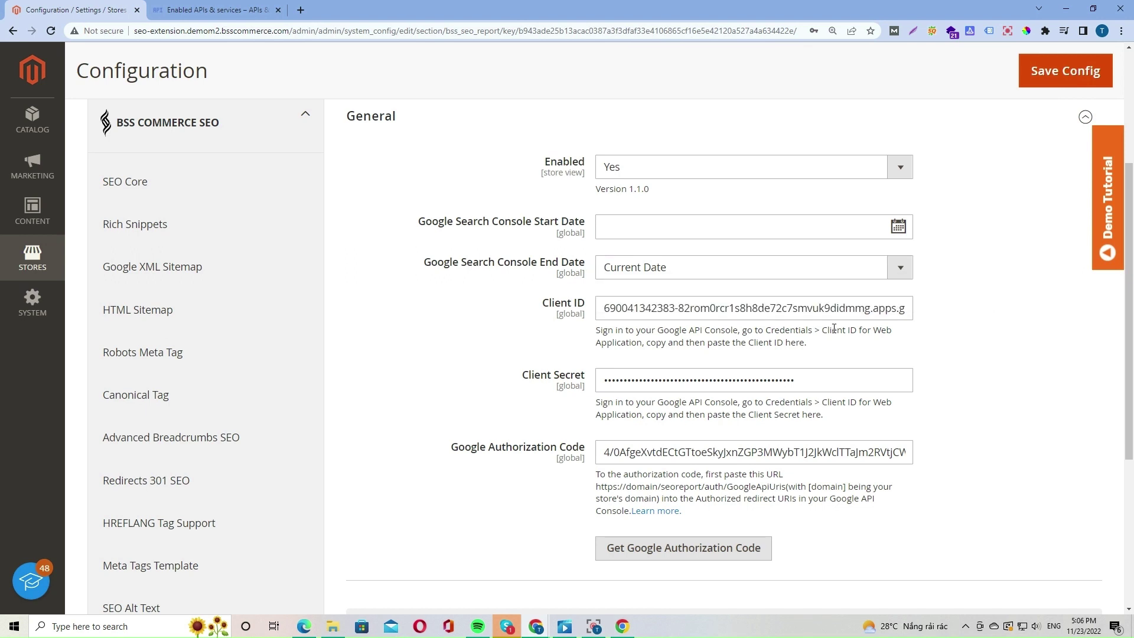
drag(600, 308, 975, 303)
click(875, 396)
drag(601, 380, 883, 382)
click(998, 420)
scroll(993, 458, down, 1)
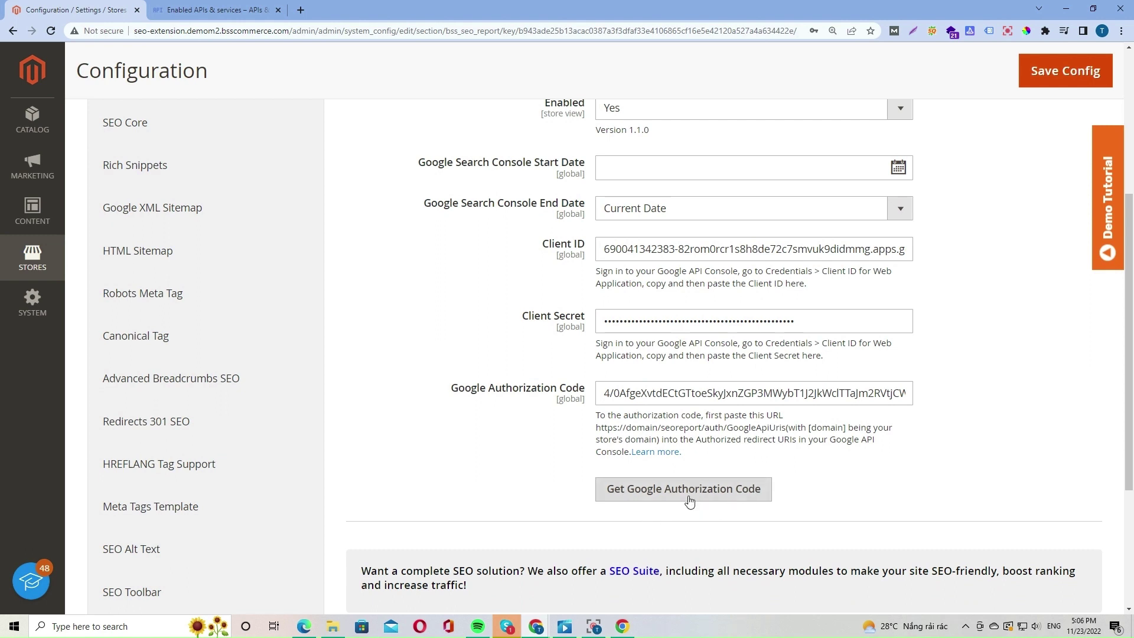
drag(602, 393, 938, 407)
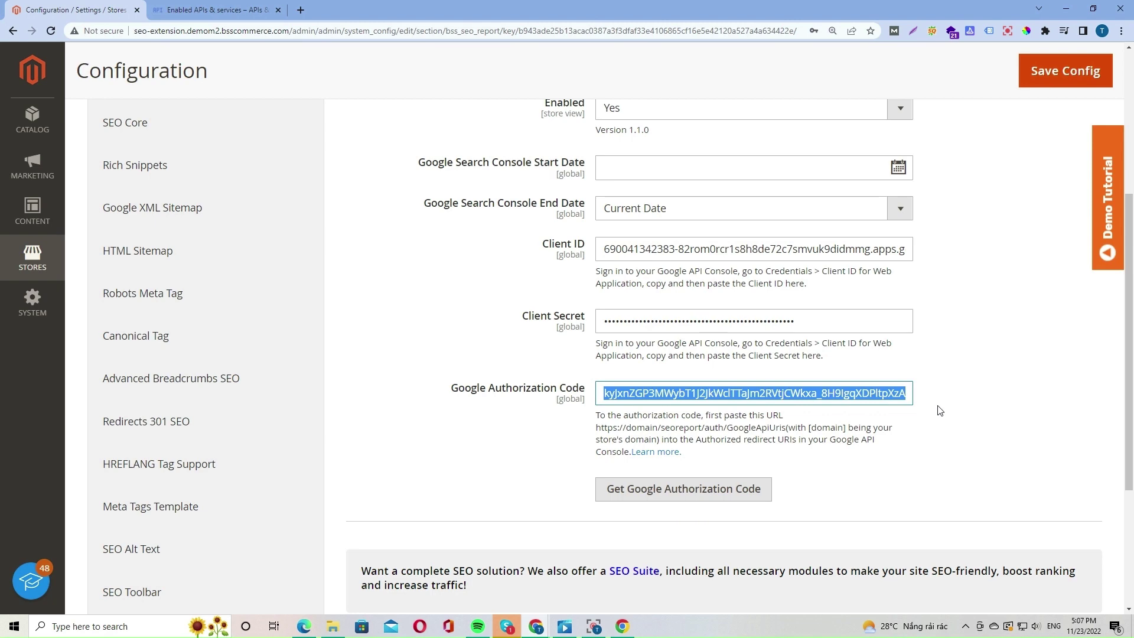
click(940, 411)
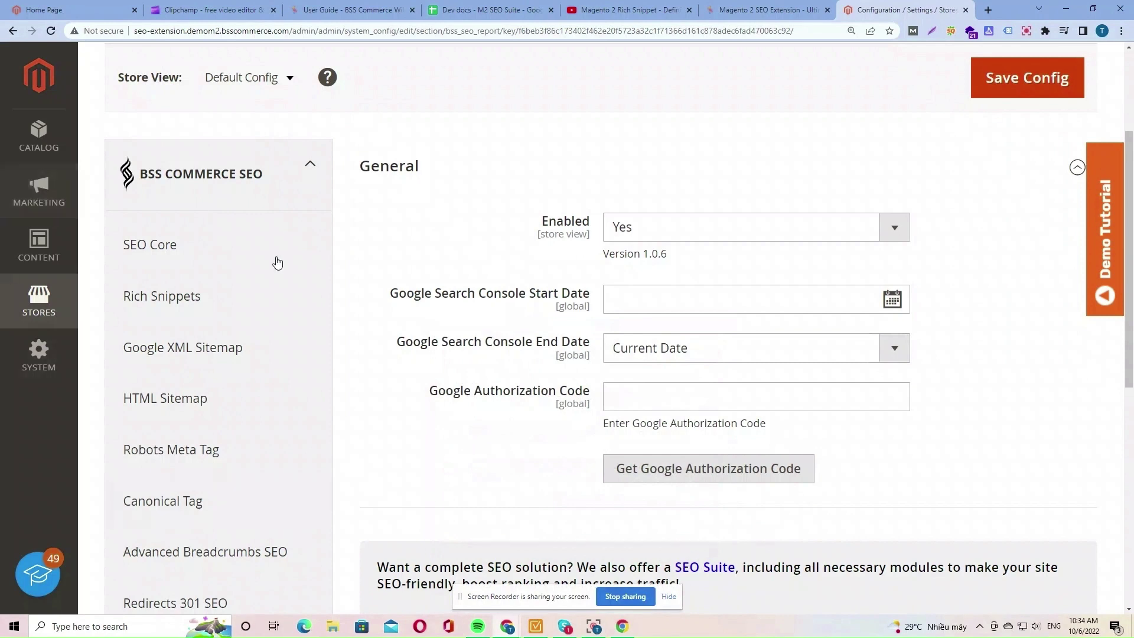
Open the SEO Report Dashboard under Marketing and review its 829 page records.
click(40, 208)
click(205, 273)
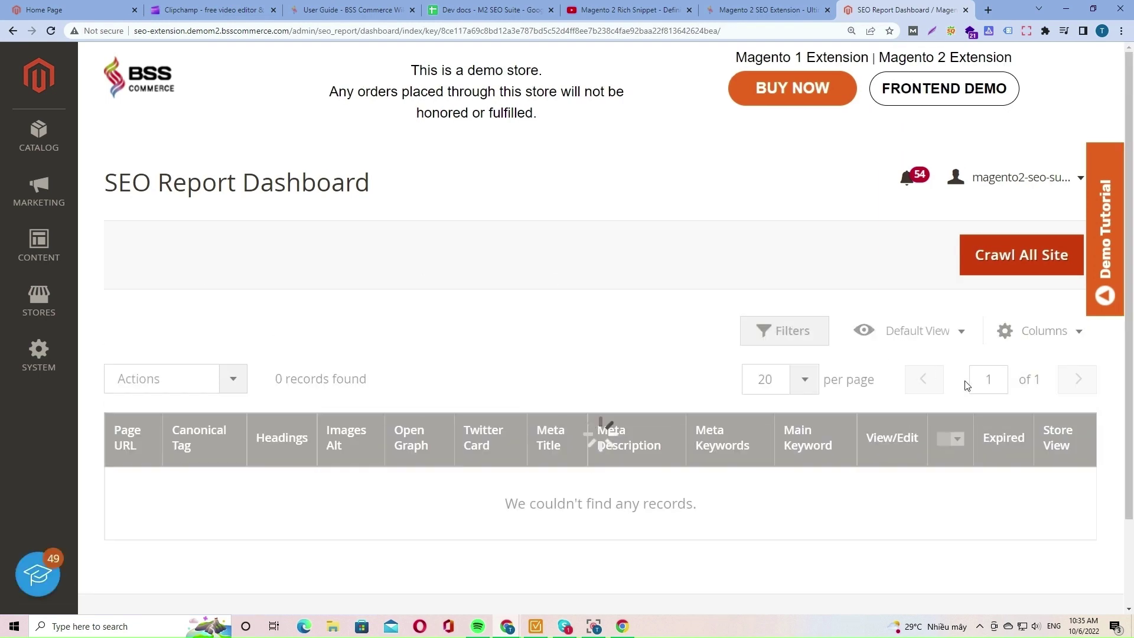
scroll(1061, 427, down, 3)
scroll(1058, 425, down, 1)
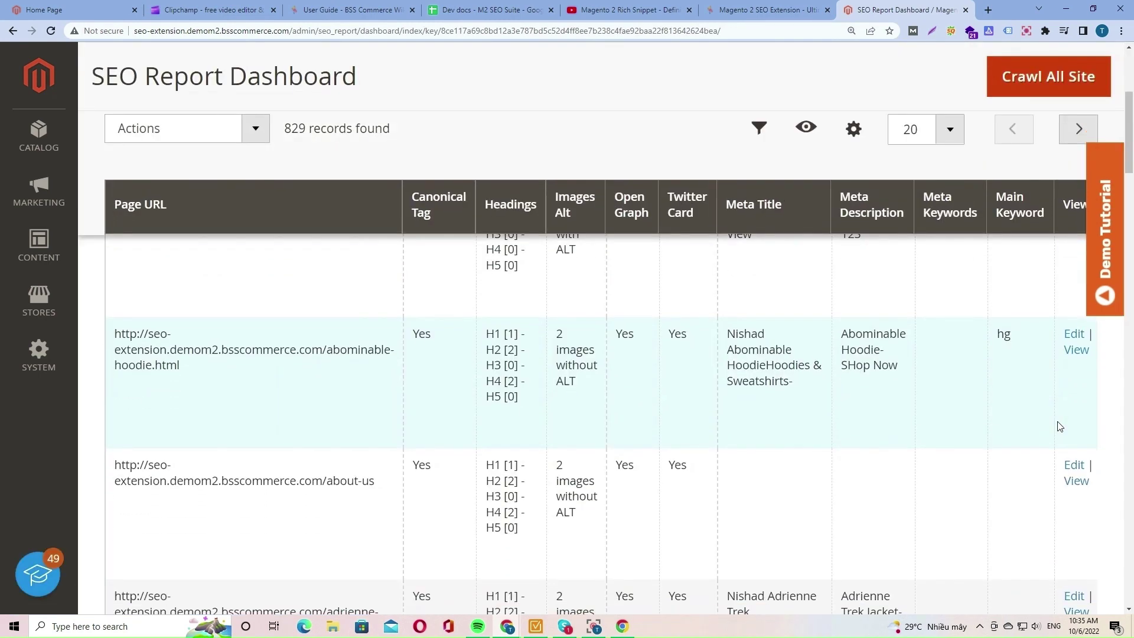
scroll(1059, 425, up, 1)
scroll(1131, 236, down, 4)
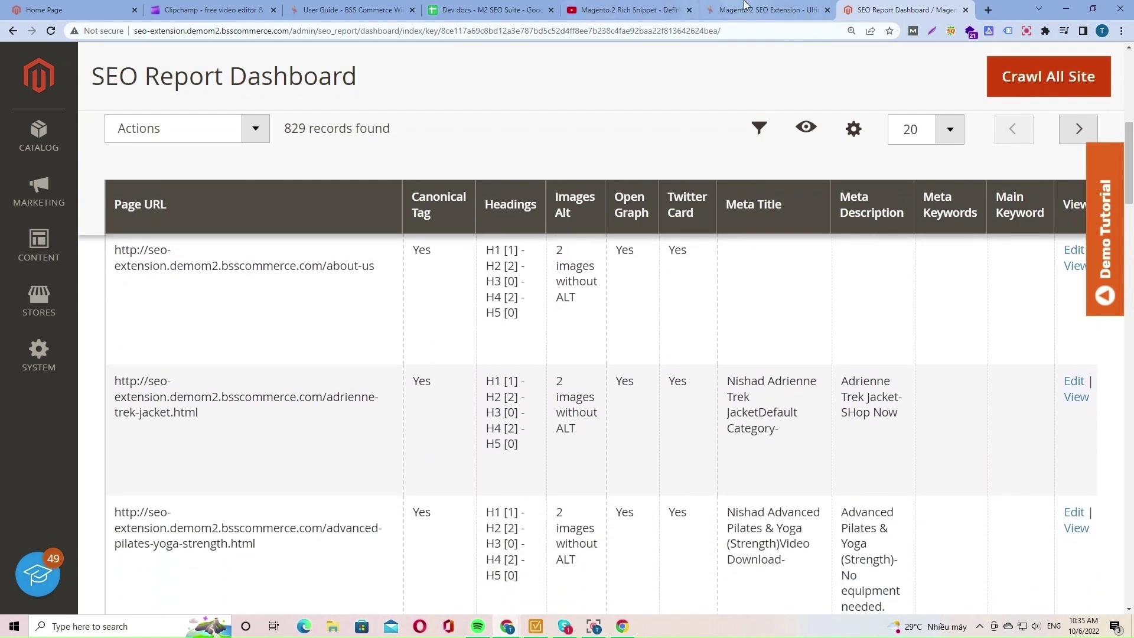
Start a full-site crawl from the Crawl SEO Report page.
click(1053, 80)
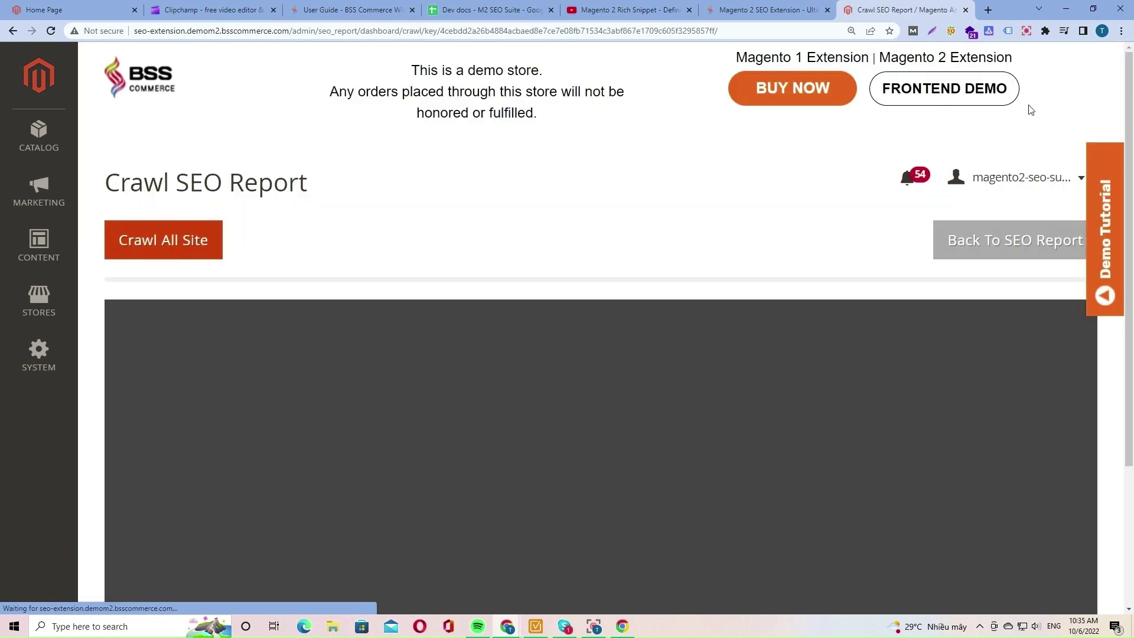
click(185, 240)
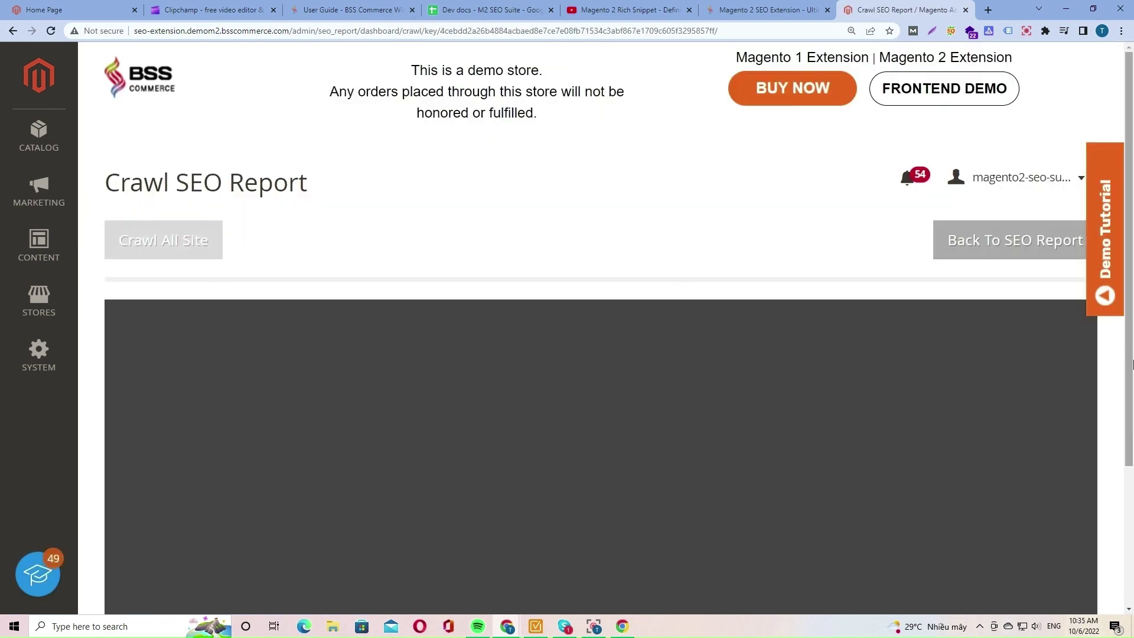
scroll(1132, 384, down, 1)
drag(1132, 384, 1132, 413)
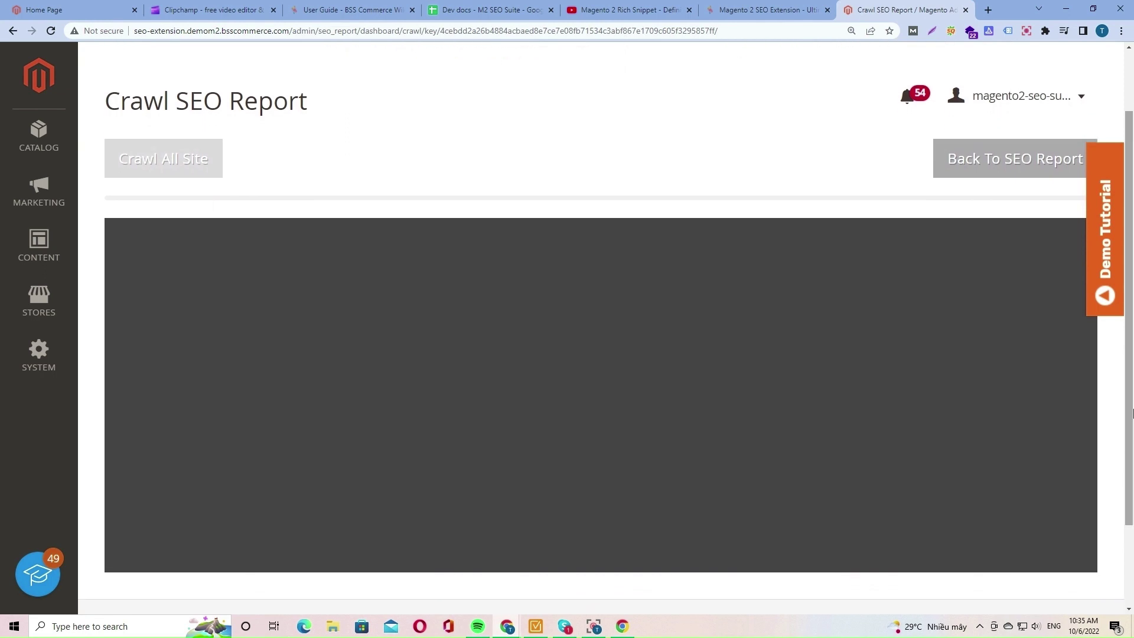